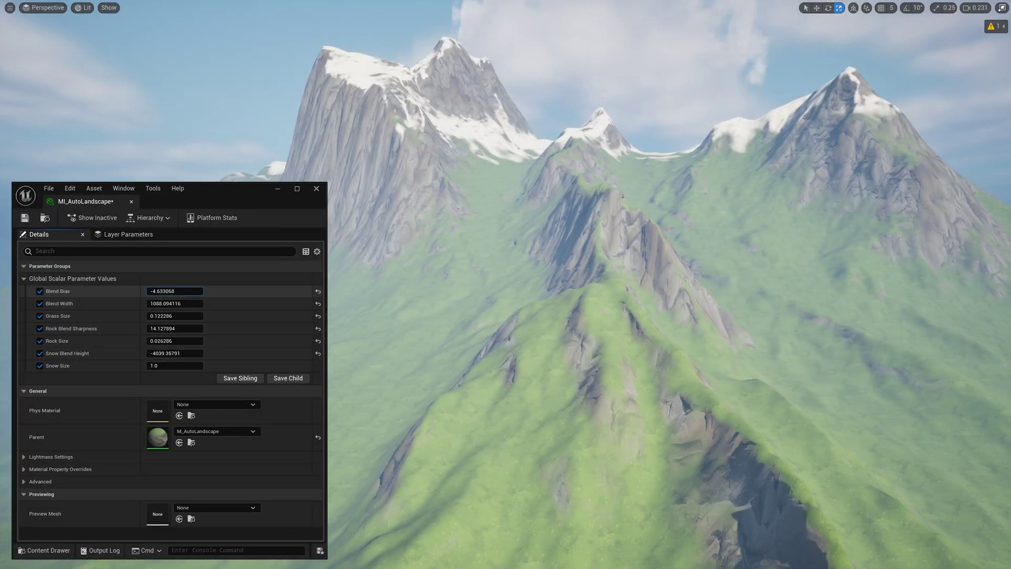
# Step: Adjust Blend Bias, Blend Width and Snow Blend Height in MI_AutoLandscape to vary the landscape's snow blending
pyautogui.moveTo(174, 291); pyautogui.dragTo(151, 291)
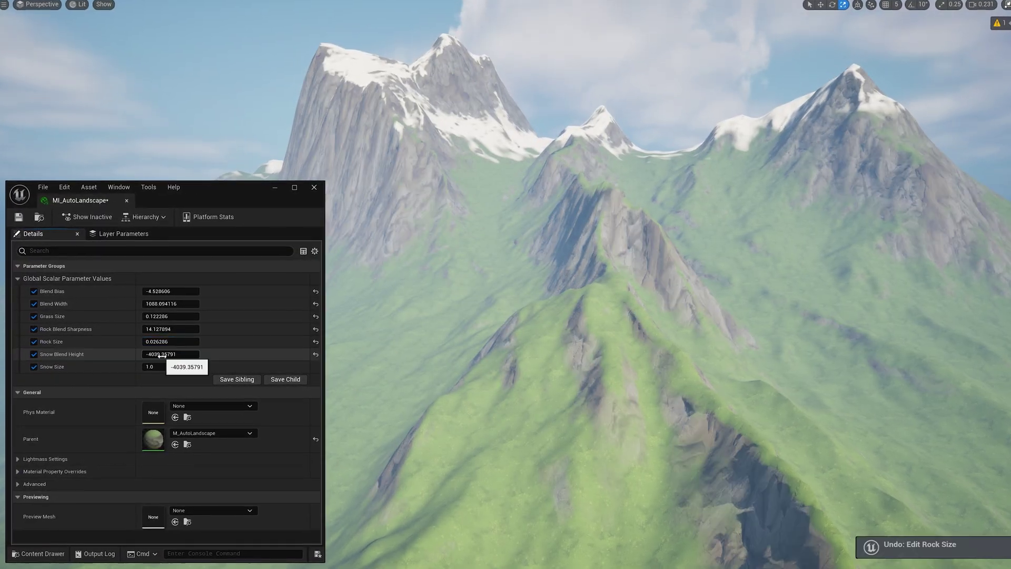
pyautogui.moveTo(160, 356); pyautogui.dragTo(158, 356)
pyautogui.moveTo(162, 304); pyautogui.dragTo(184, 305)
pyautogui.moveTo(167, 355); pyautogui.dragTo(153, 356)
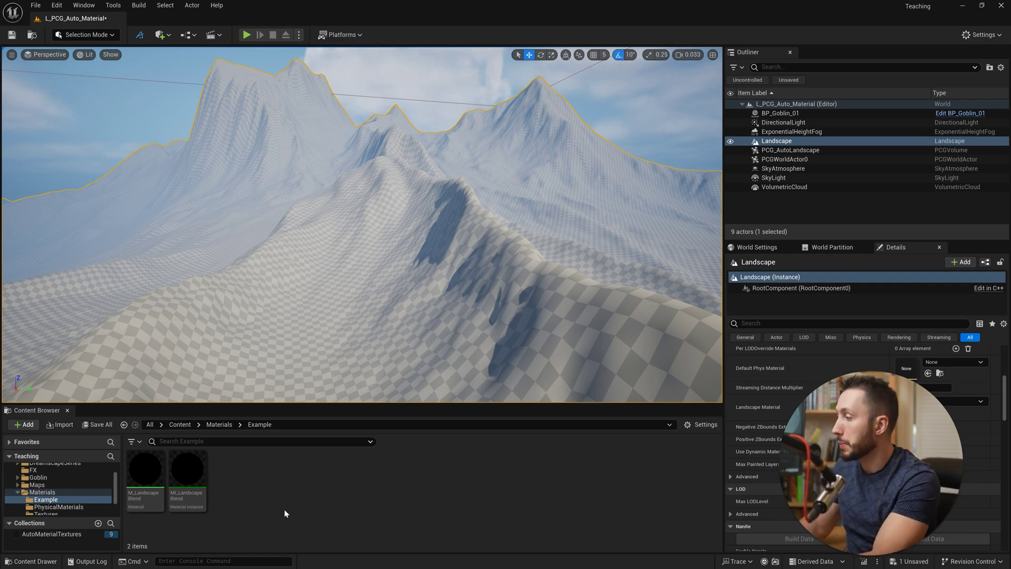
# Step: Create a material named M_AutoLandscape in the Example folder and assign it as the landscape's Landscape Material
pyautogui.rightClick(263, 487)
pyautogui.click(331, 219)
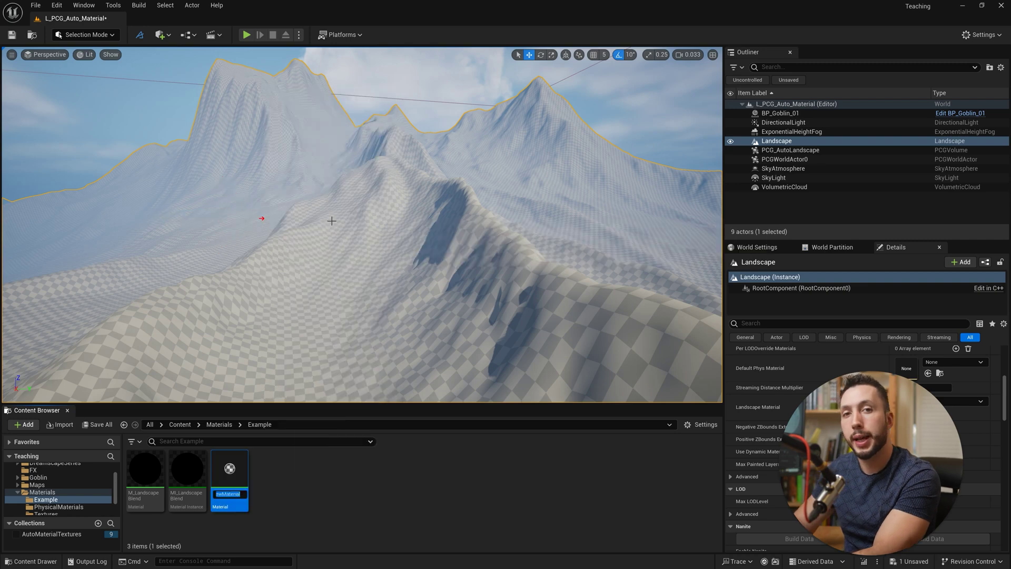
pyautogui.write('M_Auto')
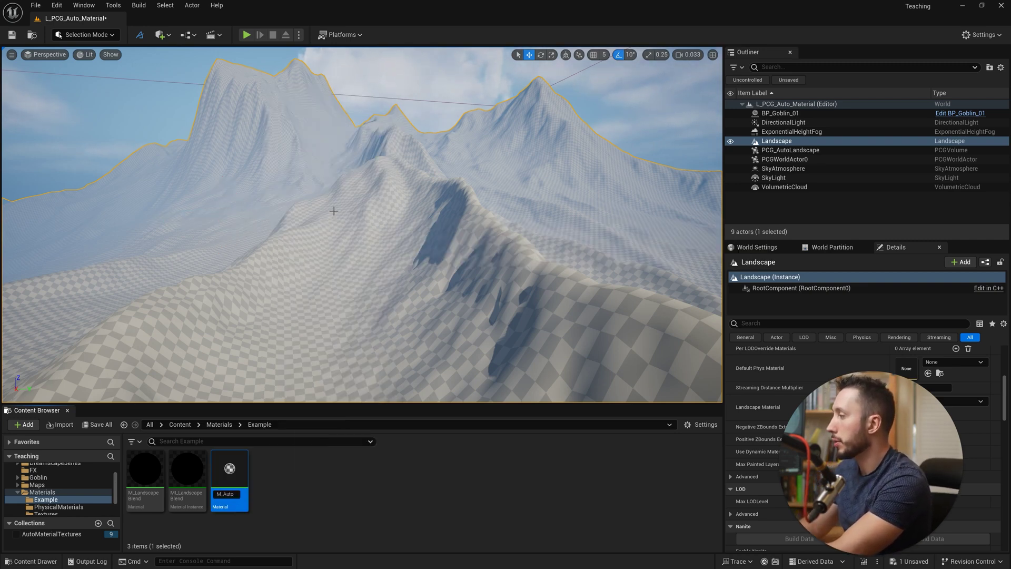
pyautogui.write('Landscape')
pyautogui.press('Return')
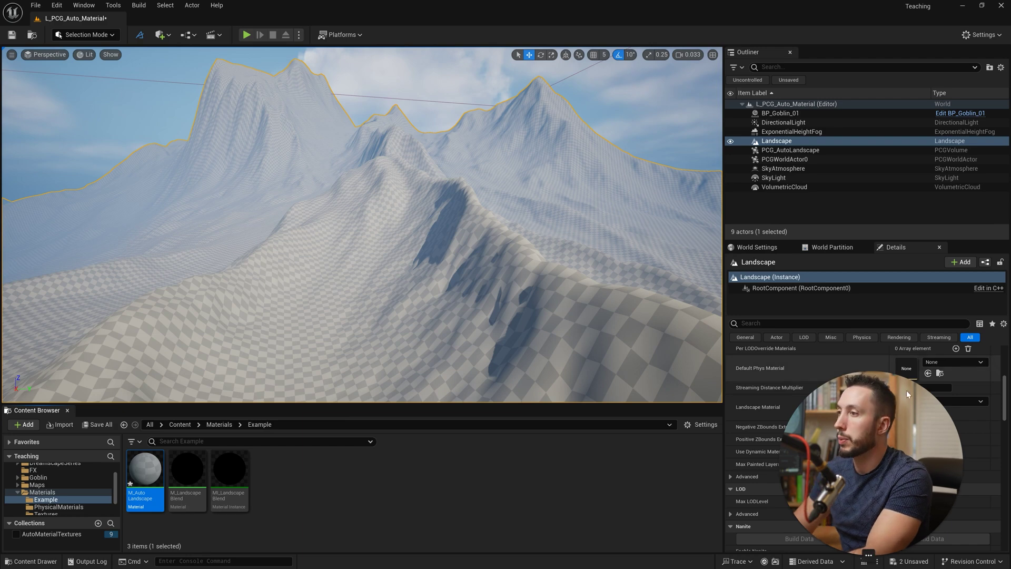
pyautogui.moveTo(145, 469); pyautogui.dragTo(892, 419)
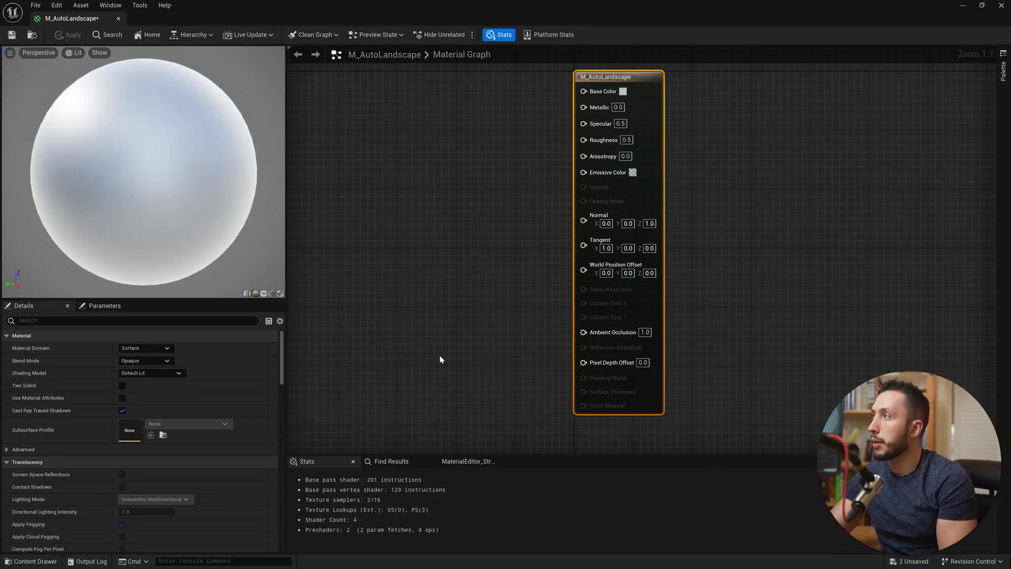
# Step: Enable Use Material Attributes for M_AutoLandscape so its result node takes a single Material Attributes input
pyautogui.moveTo(652, 84); pyautogui.dragTo(652, 106)
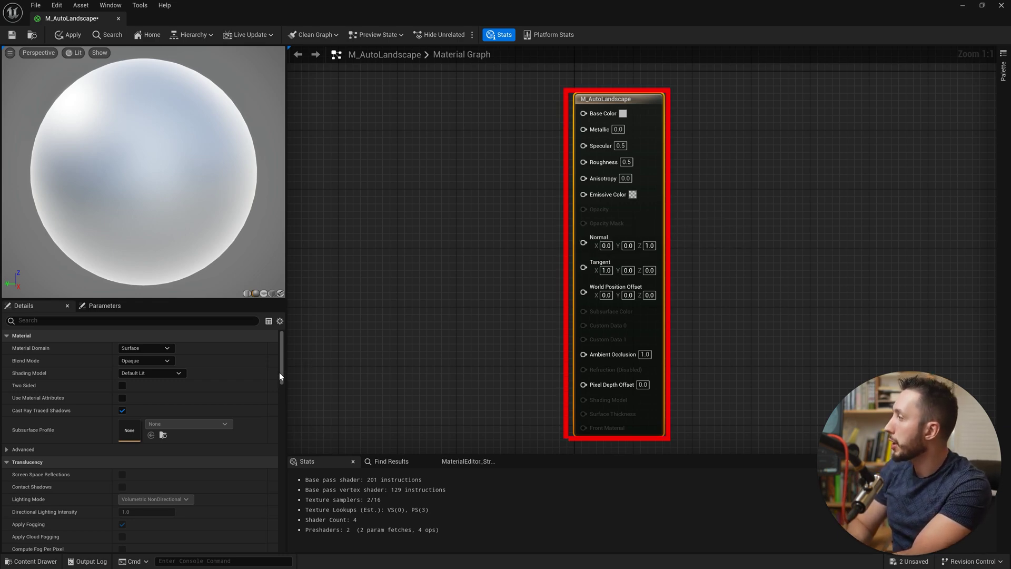
pyautogui.click(123, 398)
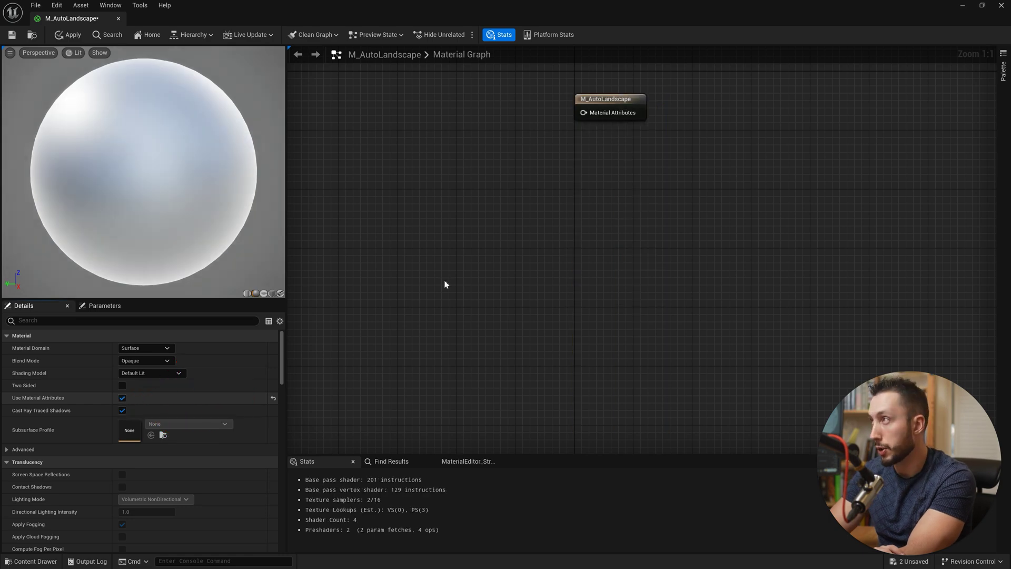
pyautogui.moveTo(546, 145); pyautogui.dragTo(683, 252, button='right')
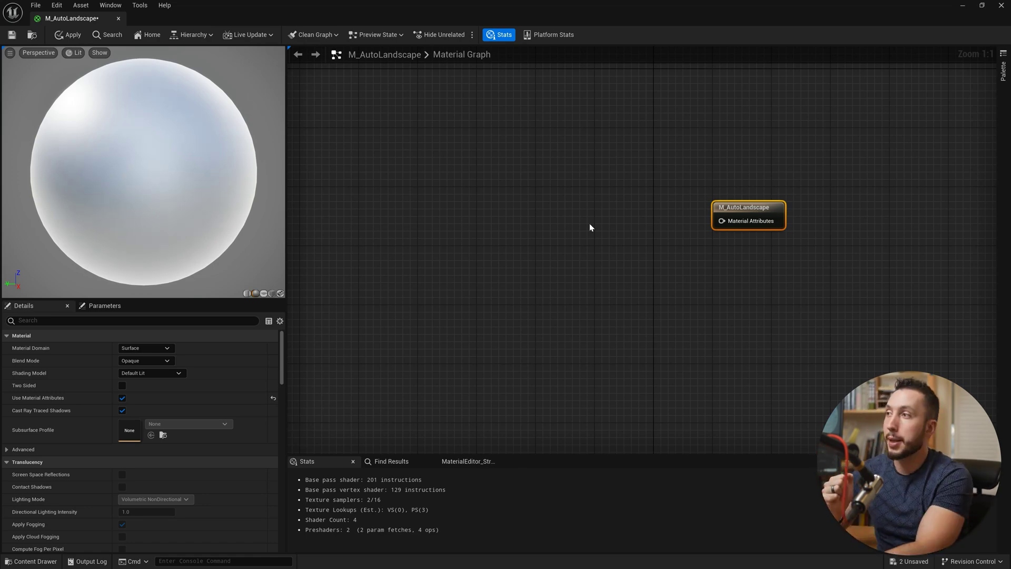
pyautogui.moveTo(738, 223)
pyautogui.mouseDown()
pyautogui.moveTo(744, 207)
pyautogui.moveTo(741, 216)
pyautogui.mouseUp()
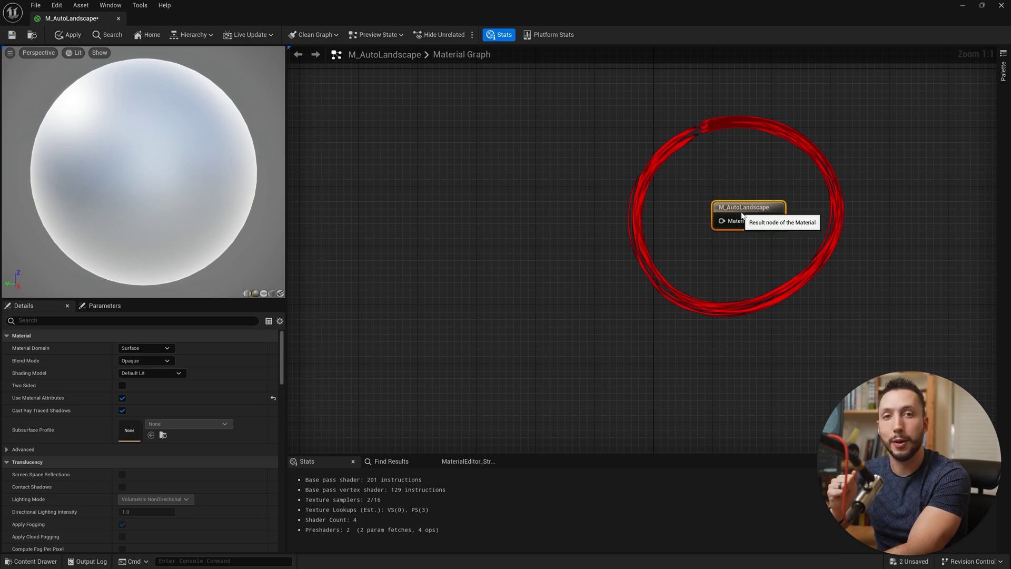
# Step: Add a MakeMaterialAttributes node to the graph and keep the material result node clear of it
pyautogui.moveTo(566, 203)
pyautogui.mouseDown(button='right')
pyautogui.moveTo(591, 237)
pyautogui.moveTo(605, 226)
pyautogui.mouseUp(button='right')
pyautogui.scroll(-2, 548, 169)
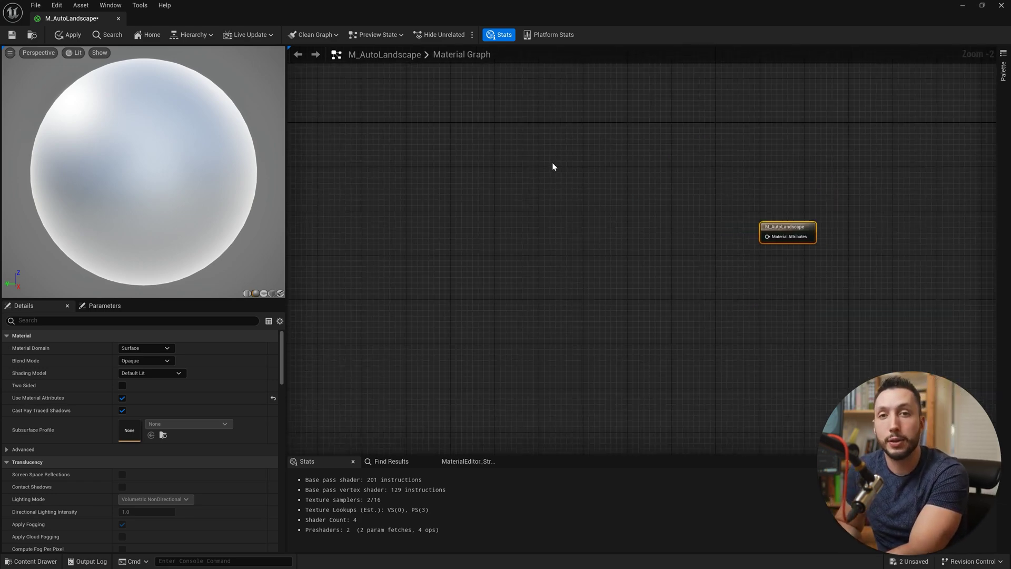
pyautogui.rightClick(522, 127)
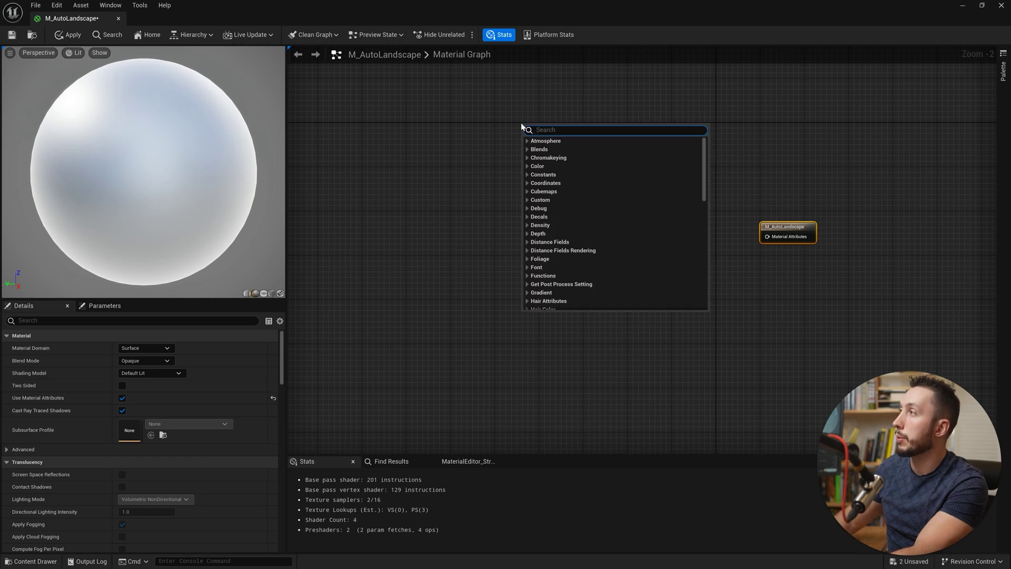
pyautogui.write('make')
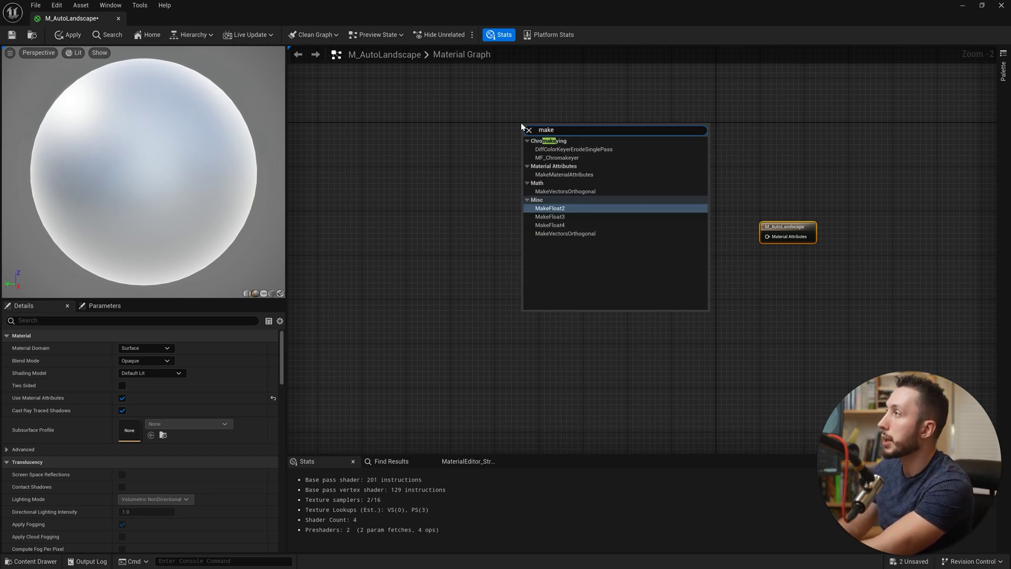
pyautogui.write(' mat')
pyautogui.click(560, 155)
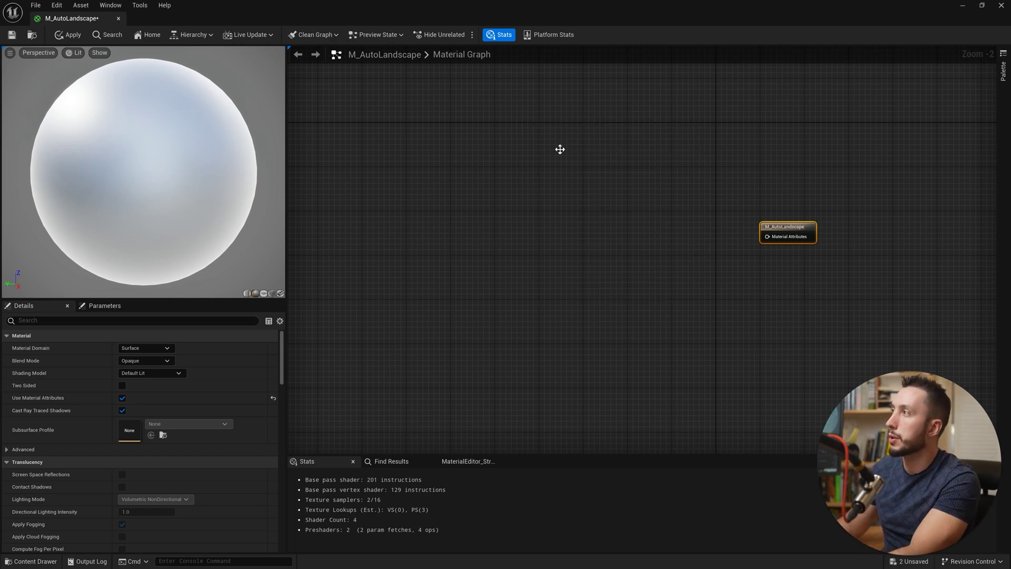
pyautogui.moveTo(790, 230); pyautogui.dragTo(799, 227)
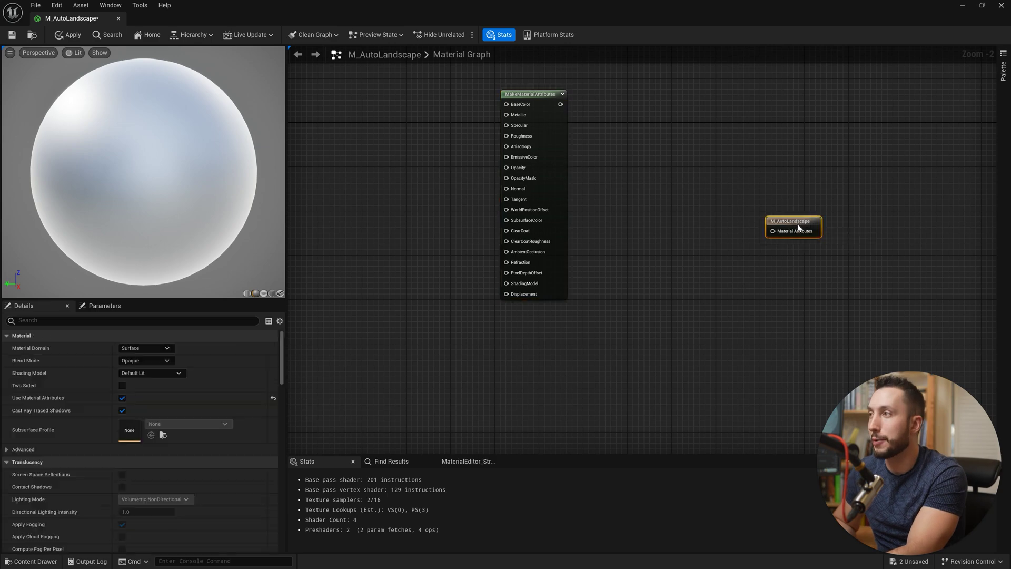
# Step: Duplicate the MakeMaterialAttributes node twice and stack the three copies vertically with gaps between them
pyautogui.click(556, 209)
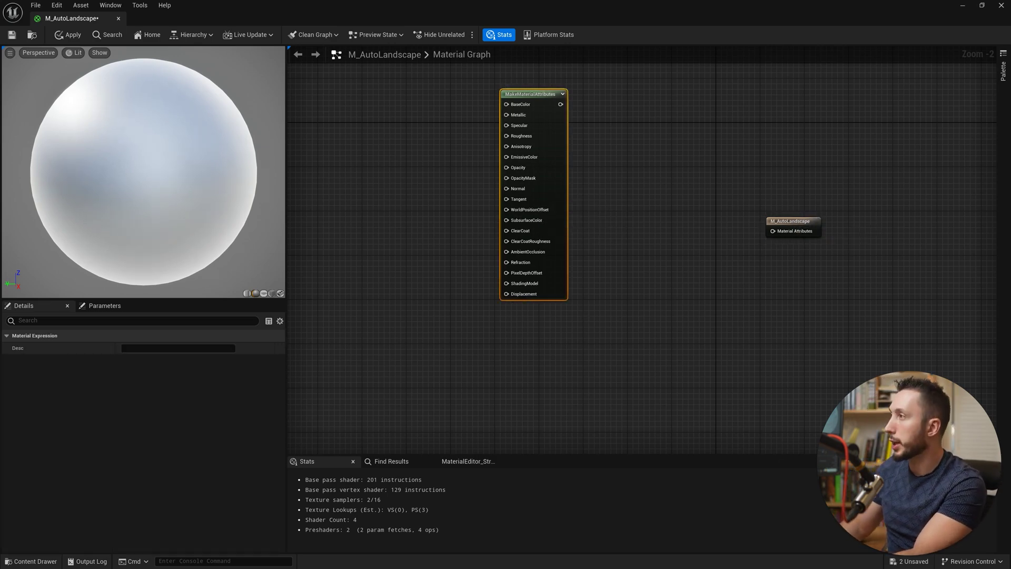
pyautogui.moveTo(548, 339); pyautogui.dragTo(558, 303, button='right')
pyautogui.hotkey('ctrl', 'd')
pyautogui.moveTo(600, 329); pyautogui.dragTo(560, 302)
pyautogui.moveTo(610, 367); pyautogui.dragTo(591, 156, button='right')
pyautogui.hotkey('ctrl', 'd')
pyautogui.moveTo(599, 359); pyautogui.dragTo(537, 302)
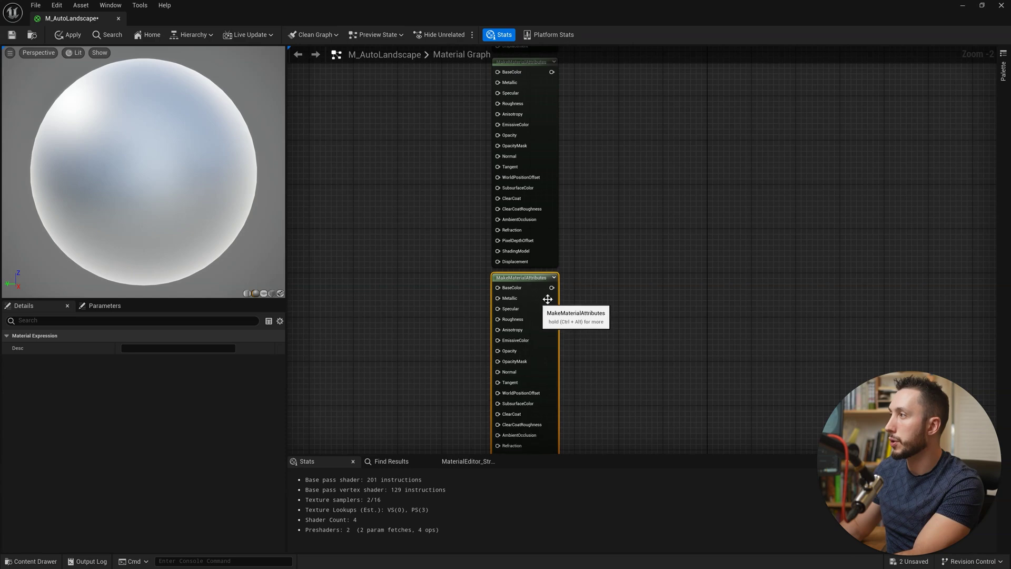
pyautogui.scroll(-2, 578, 285)
pyautogui.moveTo(577, 284); pyautogui.dragTo(573, 377, button='right')
pyautogui.moveTo(556, 195); pyautogui.dragTo(556, 186)
pyautogui.moveTo(556, 410); pyautogui.dragTo(556, 420)
pyautogui.moveTo(606, 332); pyautogui.dragTo(579, 276, button='right')
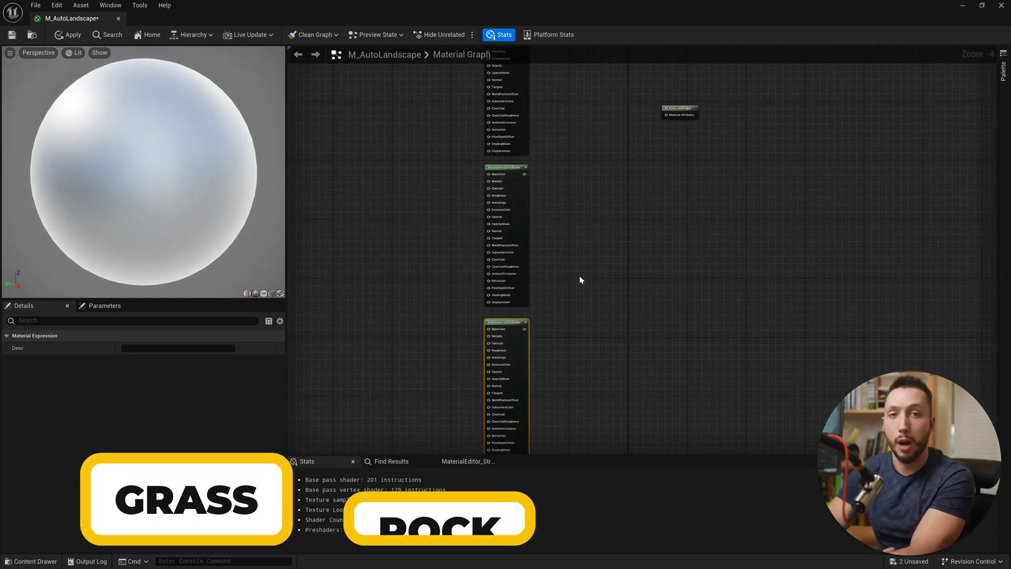
# Step: Shrink the material editor window to uncover the Content Browser and open the AutoMaterialTextures collection
pyautogui.click(980, 6)
pyautogui.moveTo(545, 103); pyautogui.dragTo(219, 26)
pyautogui.moveTo(386, 232); pyautogui.dragTo(806, 400)
pyautogui.scroll(-2, 603, 219)
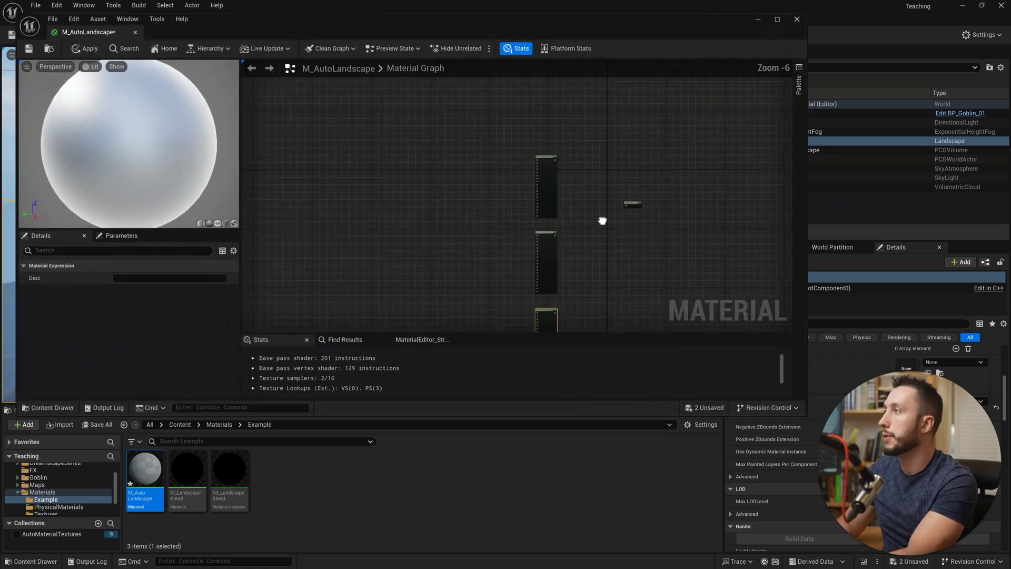
pyautogui.click(73, 535)
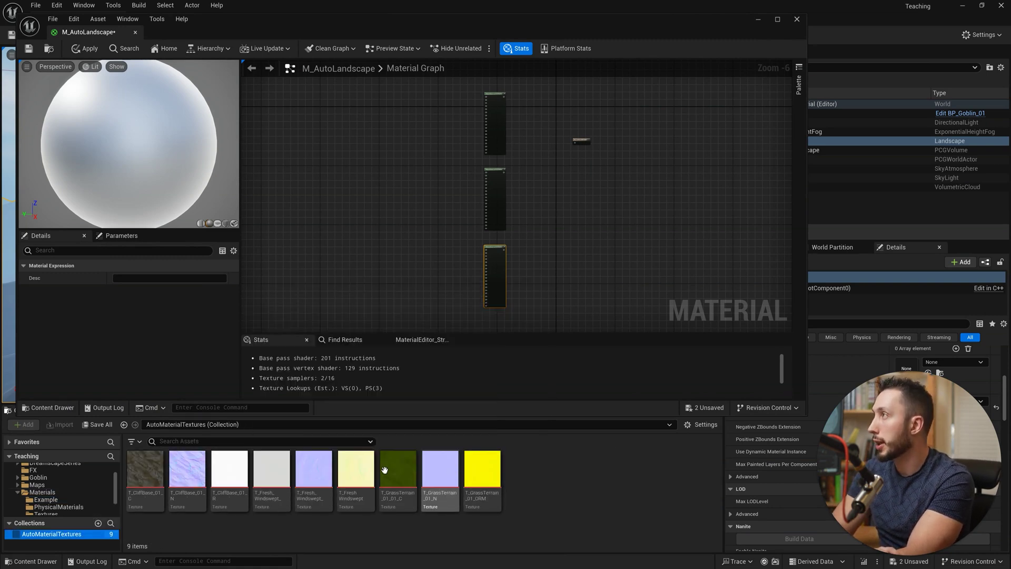
# Step: Add the cliff, snow and grass textures from the AutoMaterialTextures collection to the material graph as texture samples
pyautogui.moveTo(144, 468); pyautogui.dragTo(403, 193)
pyautogui.moveTo(229, 469); pyautogui.dragTo(412, 232)
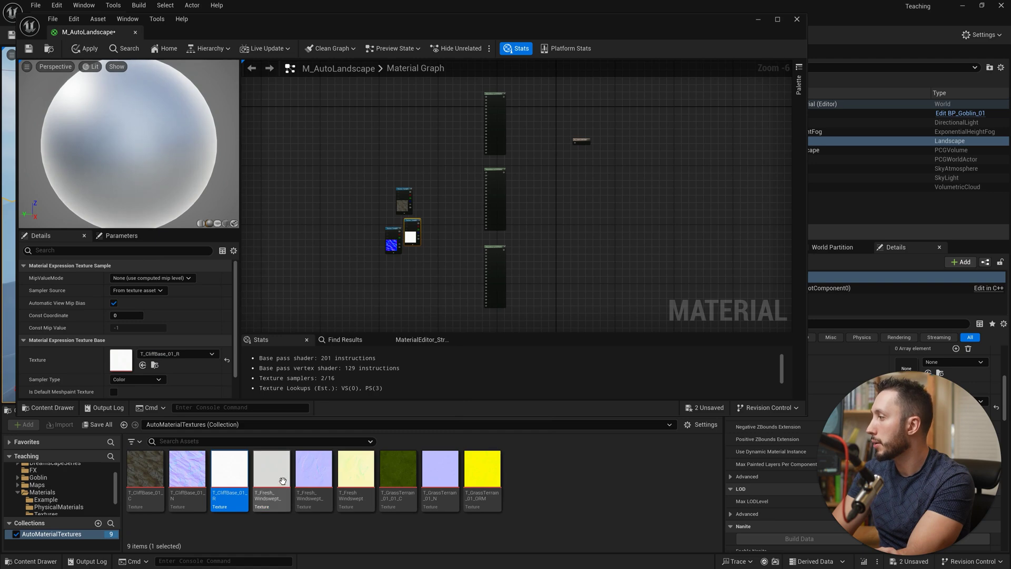
pyautogui.moveTo(282, 481); pyautogui.dragTo(395, 294)
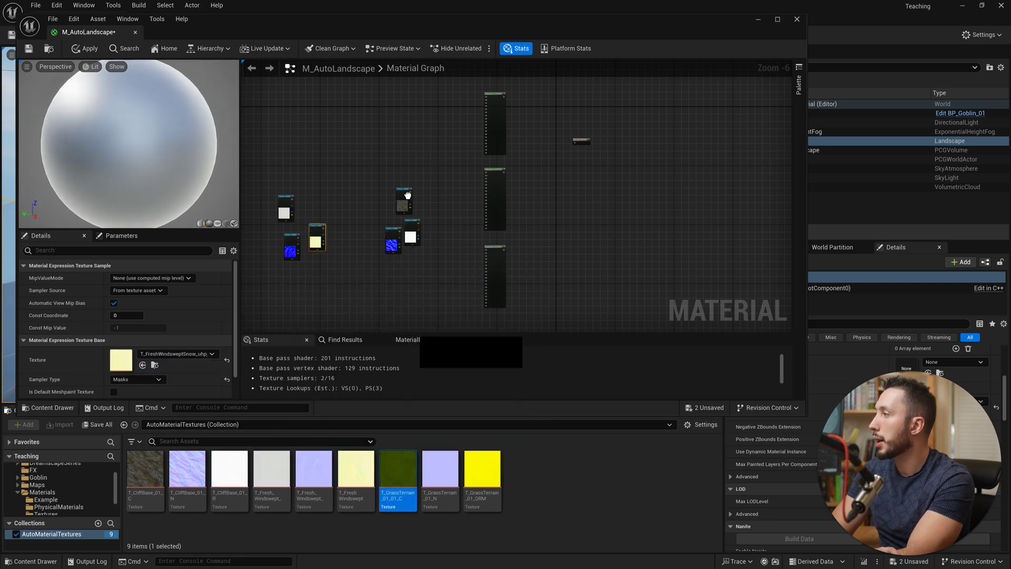
pyautogui.moveTo(408, 195); pyautogui.dragTo(372, 139)
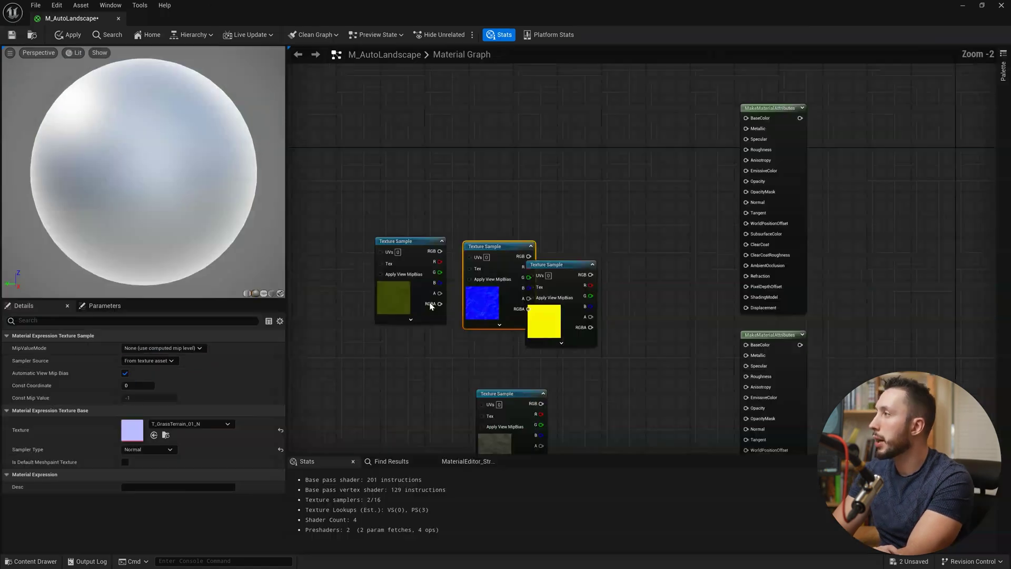
# Step: Move the grass texture samples beside the uppermost MakeMaterialAttributes node and the cliff samples beside the lowest one
pyautogui.moveTo(424, 300); pyautogui.dragTo(641, 163)
pyautogui.moveTo(477, 296); pyautogui.dragTo(581, 235)
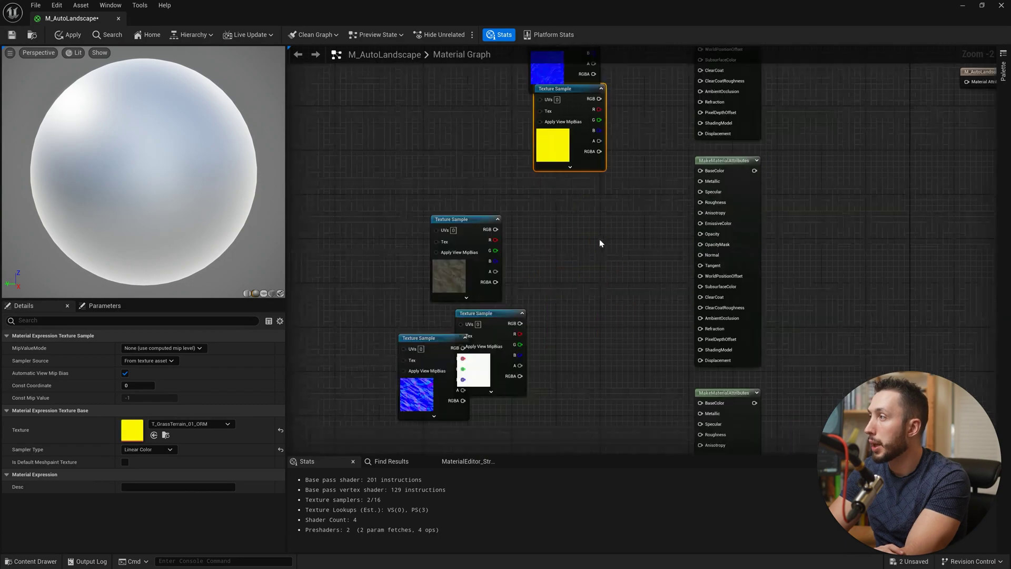
pyautogui.moveTo(600, 247); pyautogui.dragTo(457, 382)
pyautogui.moveTo(505, 389); pyautogui.dragTo(540, 230, button='right')
pyautogui.moveTo(537, 212); pyautogui.dragTo(616, 449)
pyautogui.moveTo(568, 316); pyautogui.dragTo(577, 223, button='right')
pyautogui.moveTo(583, 267); pyautogui.dragTo(591, 212)
# Step: Move the three snow texture samples together beside the middle MakeMaterialAttributes node
pyautogui.moveTo(502, 143); pyautogui.dragTo(596, 303, button='right')
pyautogui.scroll(-2, 596, 303)
pyautogui.moveTo(495, 159); pyautogui.dragTo(364, 318)
pyautogui.moveTo(440, 295); pyautogui.dragTo(712, 272)
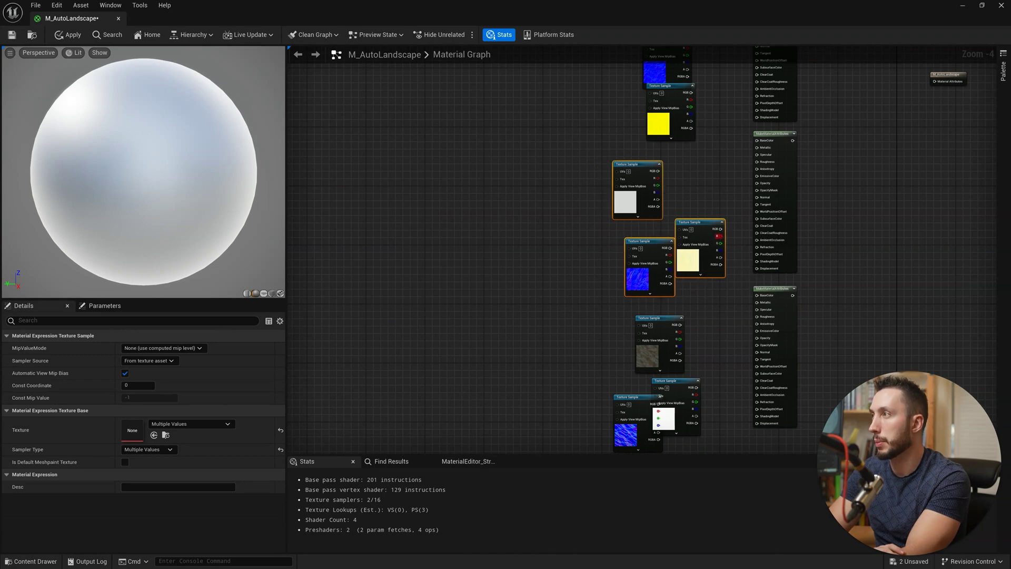
# Step: Connect the grass color sample's RGB to BaseColor and the grass normal sample's RGB to Normal on the uppermost MakeMaterialAttributes node
pyautogui.moveTo(722, 104); pyautogui.dragTo(432, 295, button='right')
pyautogui.scroll(3, 427, 171)
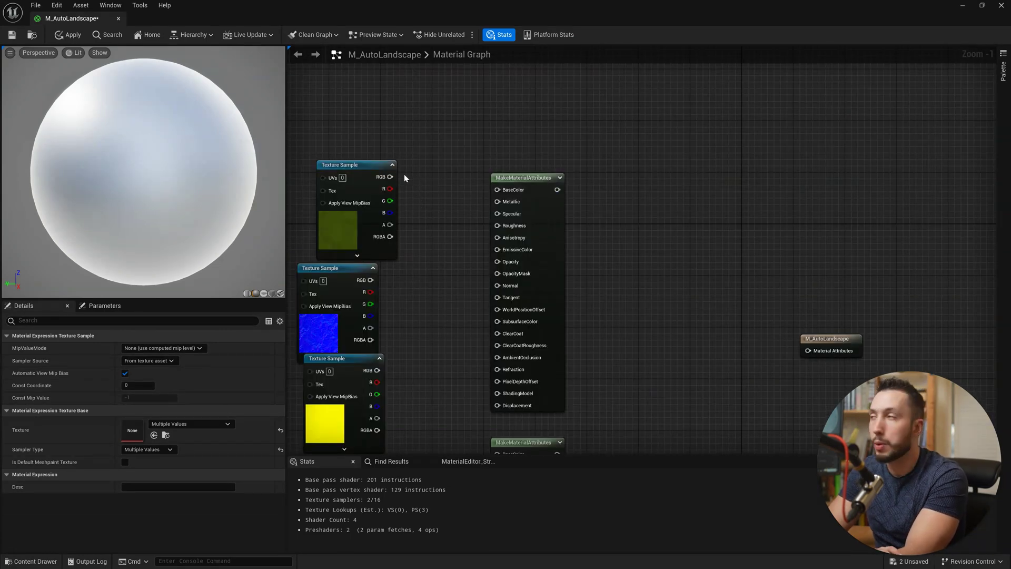
pyautogui.moveTo(504, 193); pyautogui.dragTo(505, 193)
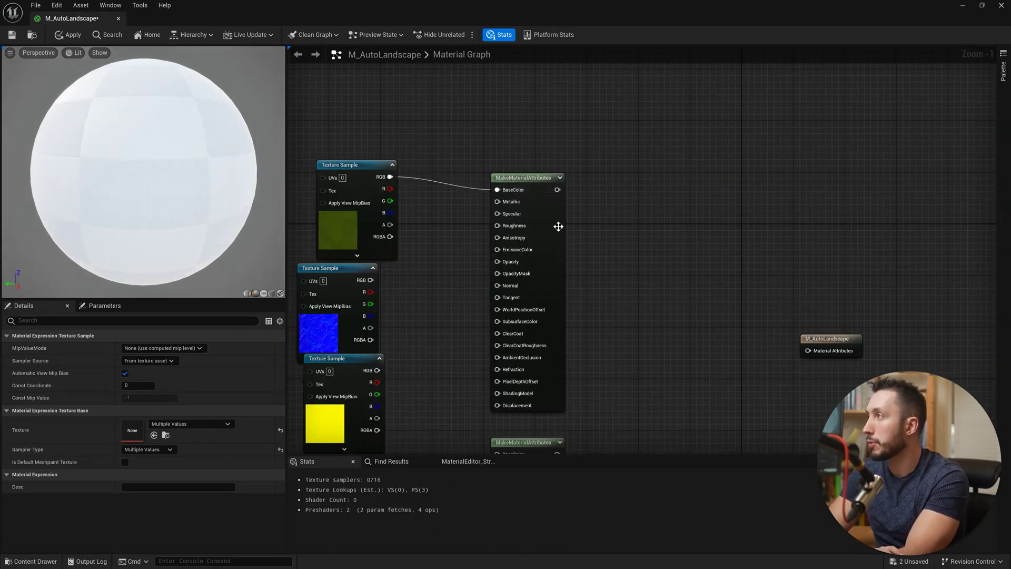
pyautogui.moveTo(549, 236); pyautogui.dragTo(555, 217)
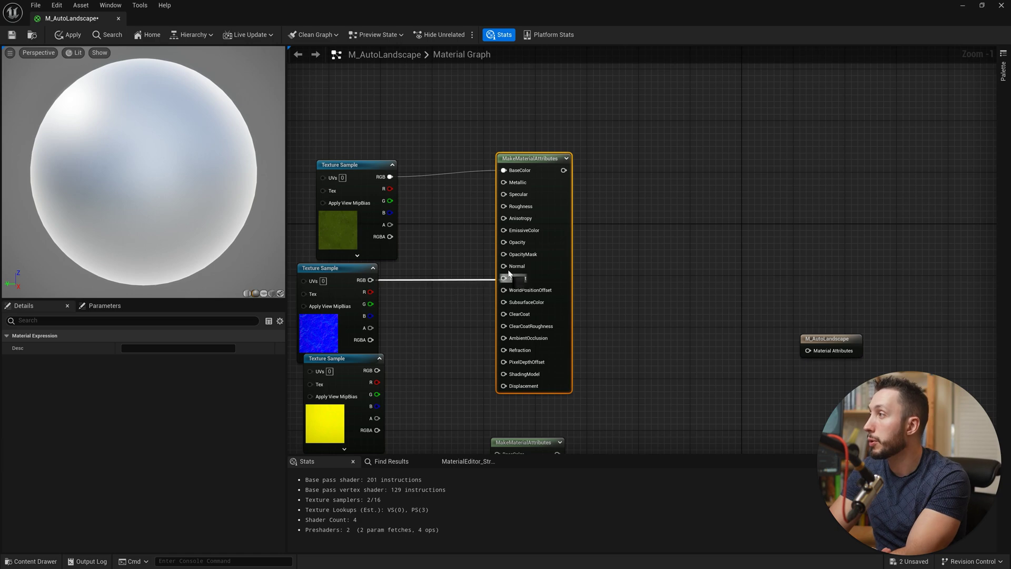
pyautogui.moveTo(510, 273); pyautogui.dragTo(553, 296)
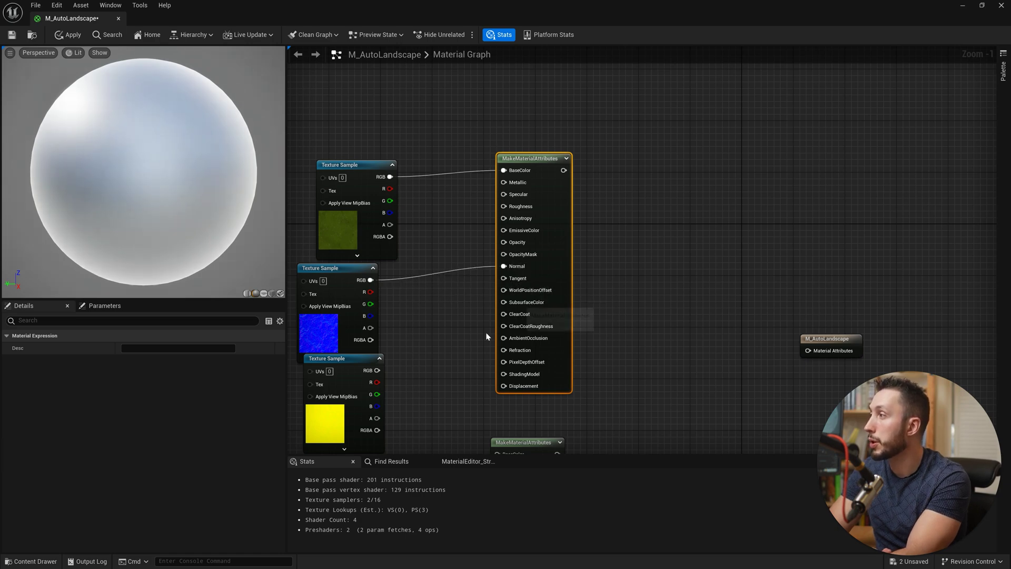
# Step: Space out the grass samples and connect the ORM sample's red to AmbientOcclusion, green to Roughness and blue to Metallic
pyautogui.moveTo(441, 199); pyautogui.dragTo(333, 306)
pyautogui.moveTo(333, 307); pyautogui.dragTo(345, 249)
pyautogui.moveTo(348, 381); pyautogui.dragTo(361, 342)
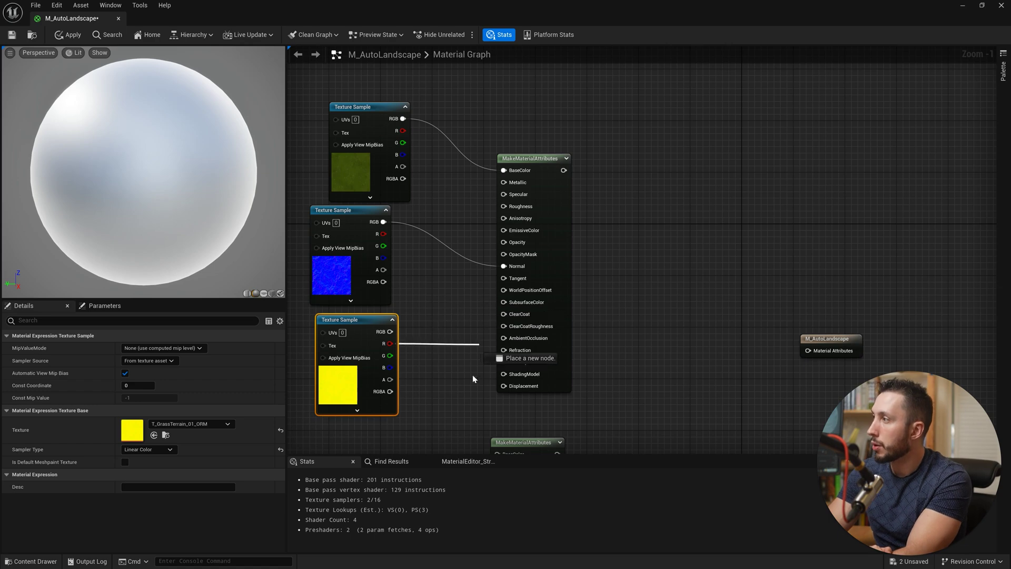
pyautogui.moveTo(508, 341); pyautogui.dragTo(508, 341)
pyautogui.moveTo(390, 356); pyautogui.dragTo(503, 207)
pyautogui.moveTo(389, 369); pyautogui.dragTo(503, 183)
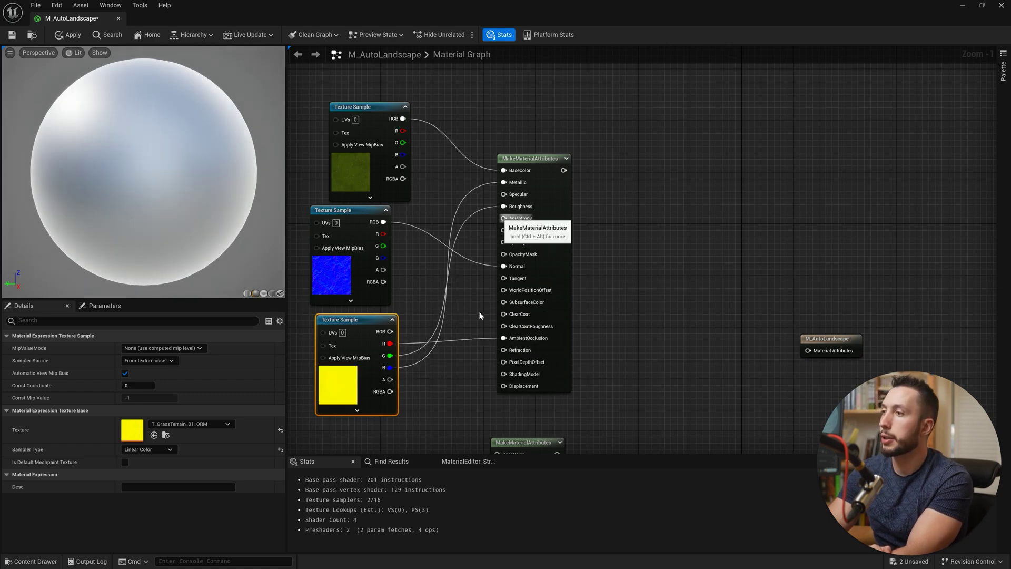
# Step: Arrange the snow color, normal and mask texture samples in a column beside the middle MakeMaterialAttributes node
pyautogui.moveTo(466, 358); pyautogui.dragTo(532, 171, button='right')
pyautogui.moveTo(470, 391); pyautogui.dragTo(475, 292, button='right')
pyautogui.moveTo(345, 286); pyautogui.dragTo(416, 253)
pyautogui.moveTo(440, 376); pyautogui.dragTo(433, 414)
pyautogui.moveTo(351, 400); pyautogui.dragTo(368, 322)
pyautogui.moveTo(433, 368); pyautogui.dragTo(376, 382)
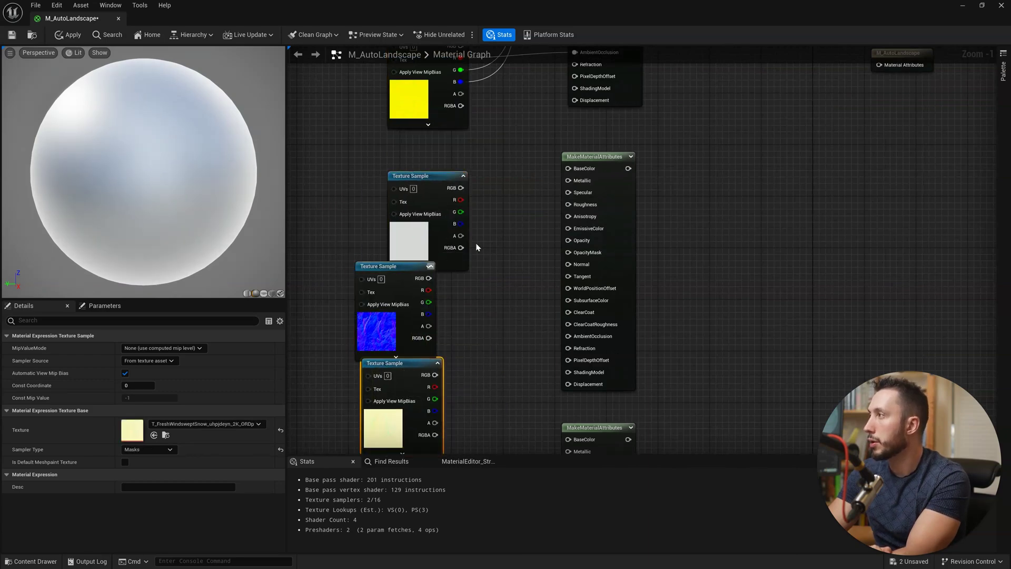
pyautogui.moveTo(476, 246); pyautogui.dragTo(447, 317, button='right')
pyautogui.moveTo(368, 298); pyautogui.dragTo(349, 285)
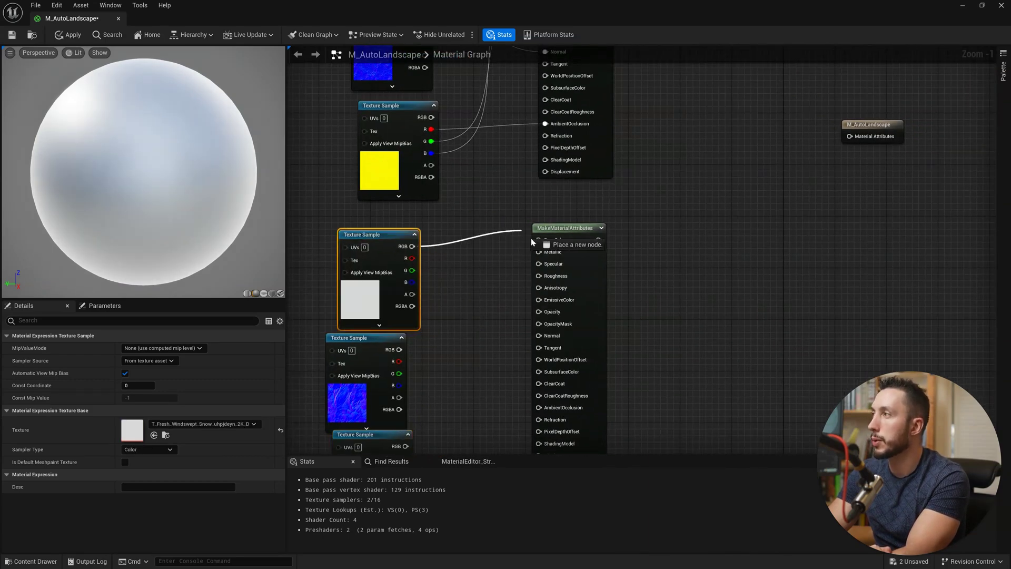
# Step: Connect the snow color sample's RGB to BaseColor and the snow normal sample's RGB to Normal on the middle MakeMaterialAttributes node
pyautogui.moveTo(541, 240); pyautogui.dragTo(541, 240)
pyautogui.moveTo(368, 293); pyautogui.dragTo(367, 281)
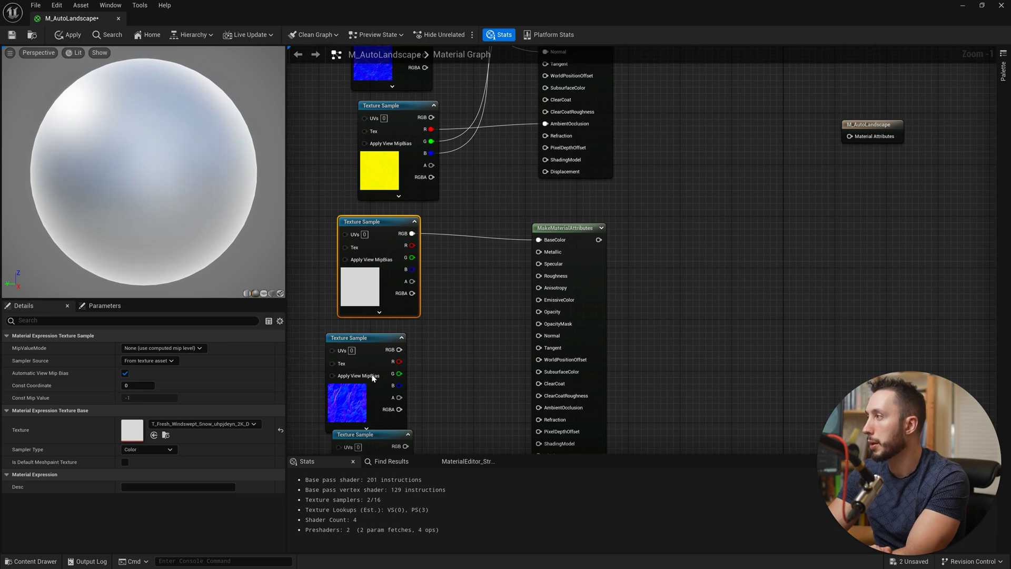
pyautogui.moveTo(373, 378); pyautogui.dragTo(543, 342)
pyautogui.moveTo(477, 389); pyautogui.dragTo(503, 269, button='right')
pyautogui.click(434, 346)
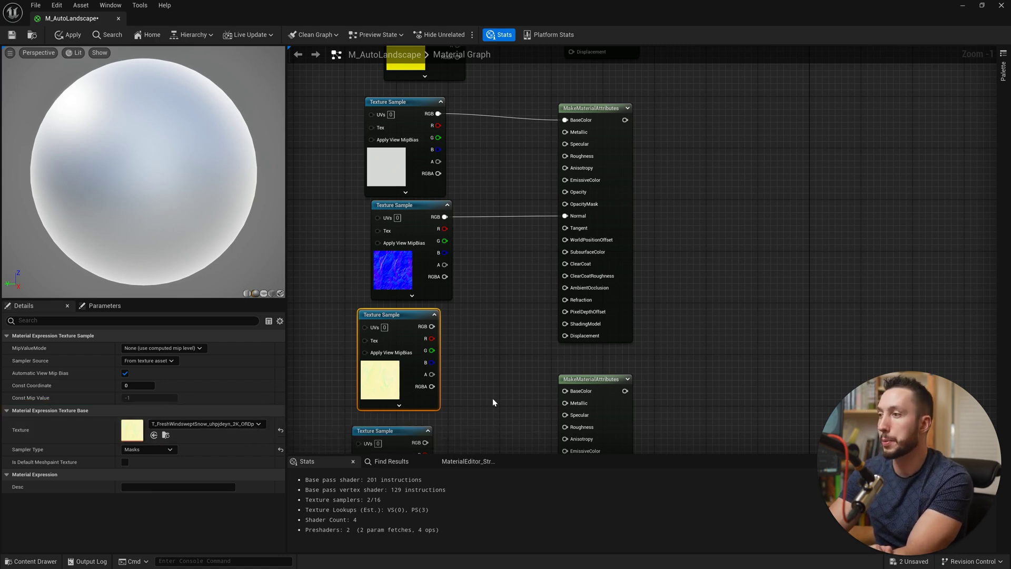
# Step: Connect the snow mask sample's red to AmbientOcclusion, green to Roughness and blue to Displacement on the middle MakeMaterialAttributes node
pyautogui.moveTo(485, 370); pyautogui.dragTo(453, 338, button='right')
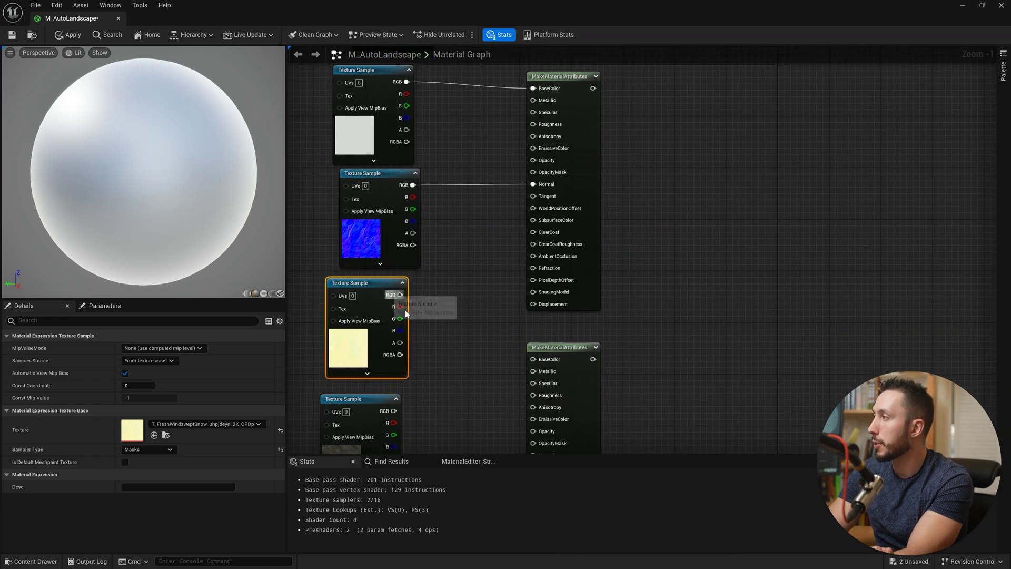
pyautogui.moveTo(400, 308); pyautogui.dragTo(533, 256)
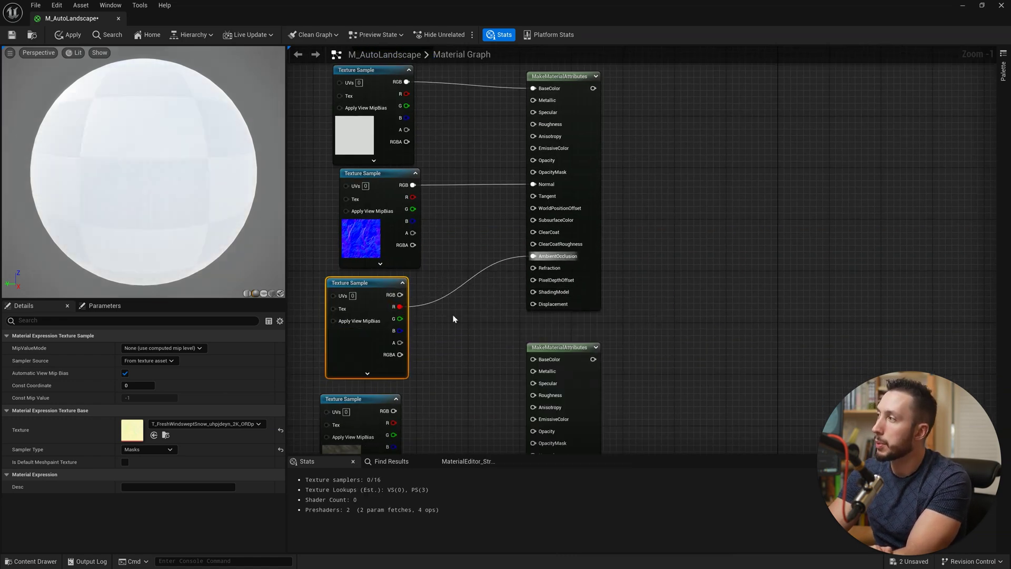
pyautogui.moveTo(400, 318); pyautogui.dragTo(533, 125)
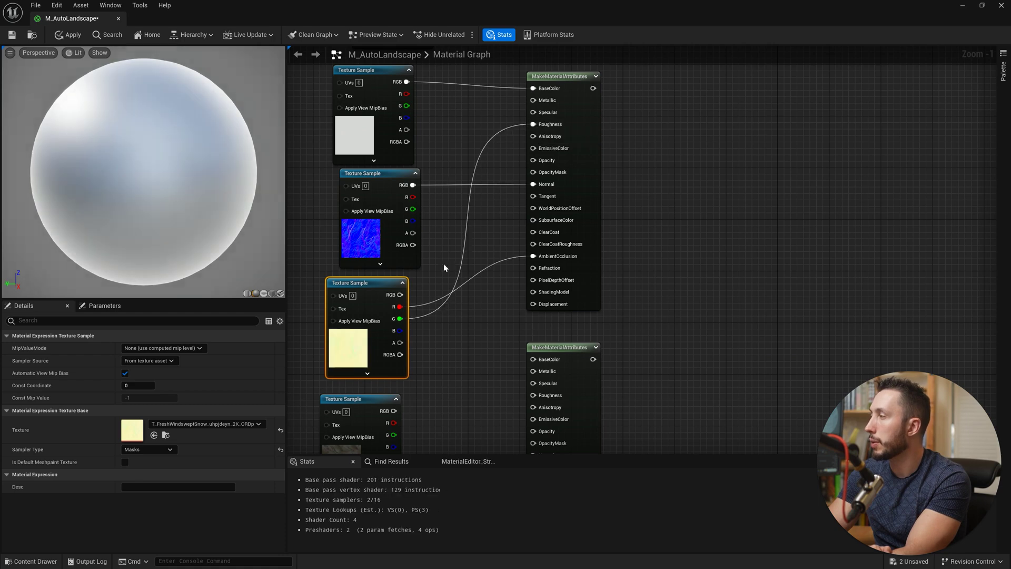
pyautogui.moveTo(400, 331); pyautogui.dragTo(510, 314)
pyautogui.moveTo(510, 314); pyautogui.dragTo(533, 304)
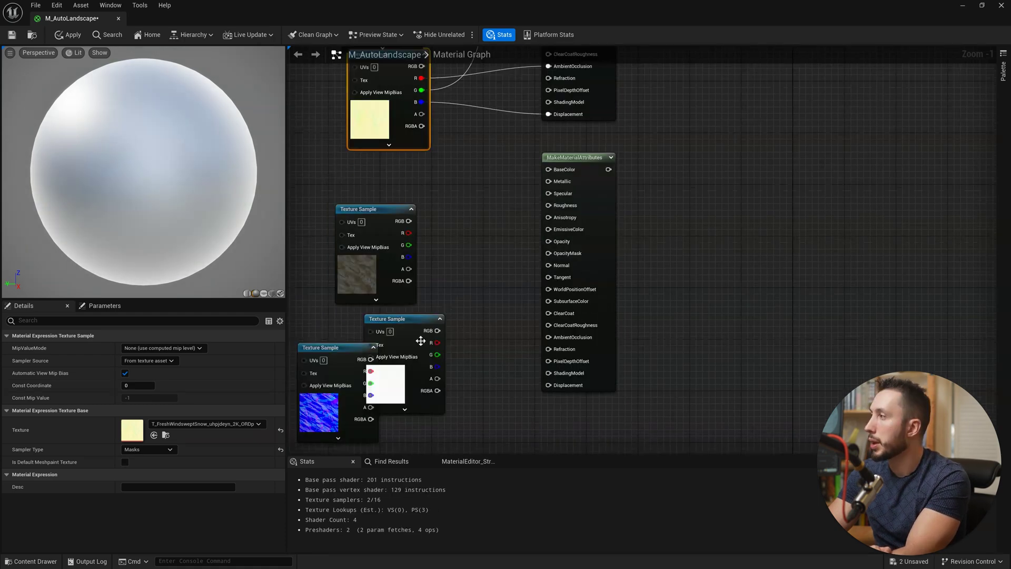
# Step: Arrange the rock texture samples beside the lowest MakeMaterialAttributes node and connect the rock color sample's RGB to BaseColor
pyautogui.click(396, 372)
pyautogui.moveTo(350, 394); pyautogui.dragTo(421, 423)
pyautogui.moveTo(374, 209); pyautogui.dragTo(555, 172)
pyautogui.moveTo(435, 366); pyautogui.dragTo(357, 391)
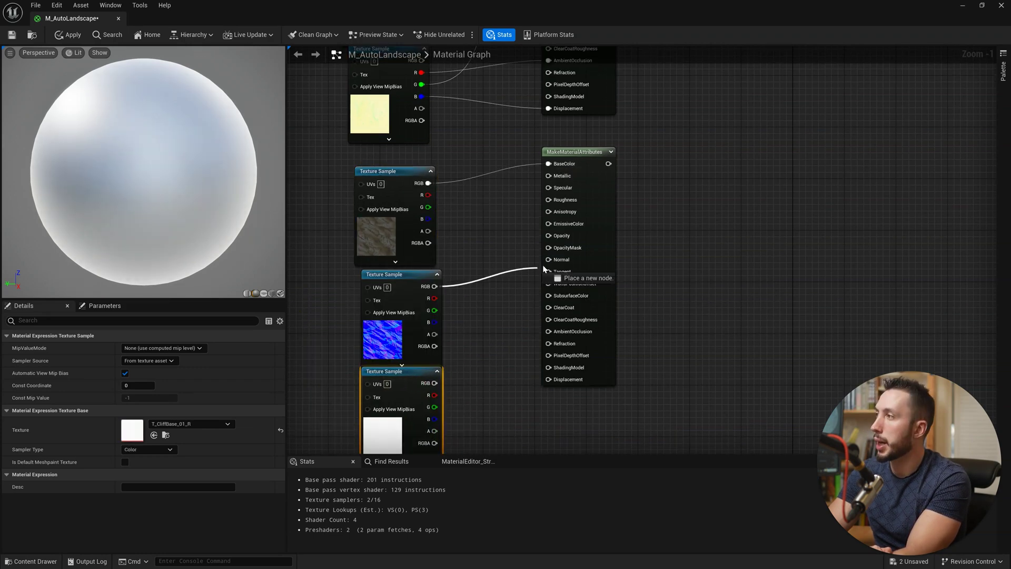
# Step: Connect the rock normal sample's RGB to Normal and the rock roughness sample's RGB to Roughness on the lowest MakeMaterialAttributes node
pyautogui.moveTo(548, 261); pyautogui.dragTo(548, 260)
pyautogui.moveTo(435, 383); pyautogui.dragTo(557, 202)
pyautogui.scroll(-5, 524, 311)
pyautogui.rightClick(526, 328)
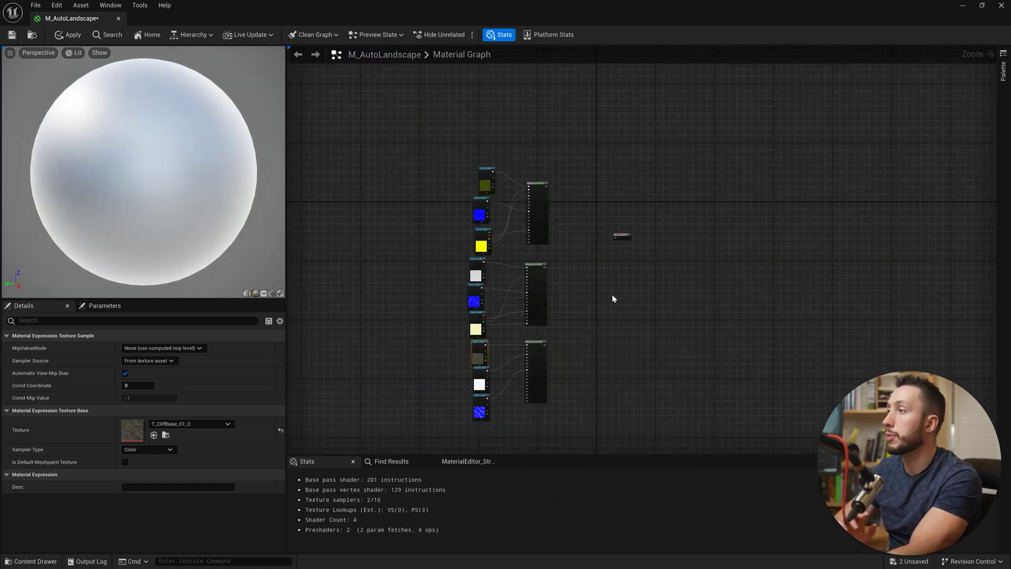
pyautogui.click(612, 295)
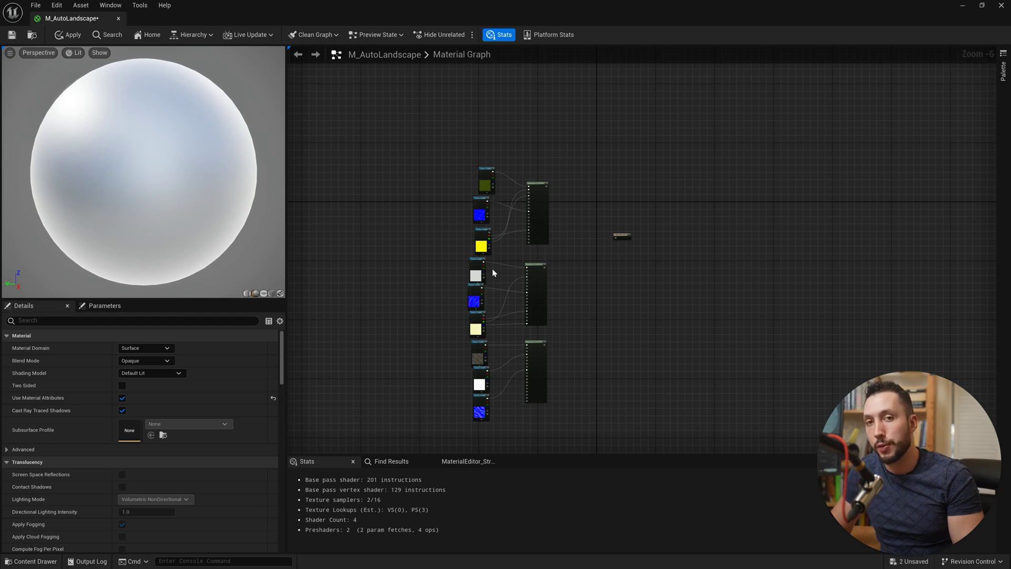
# Step: Add a Texture Coordinate node in the empty space before the snow texture samples
pyautogui.rightClick(383, 283)
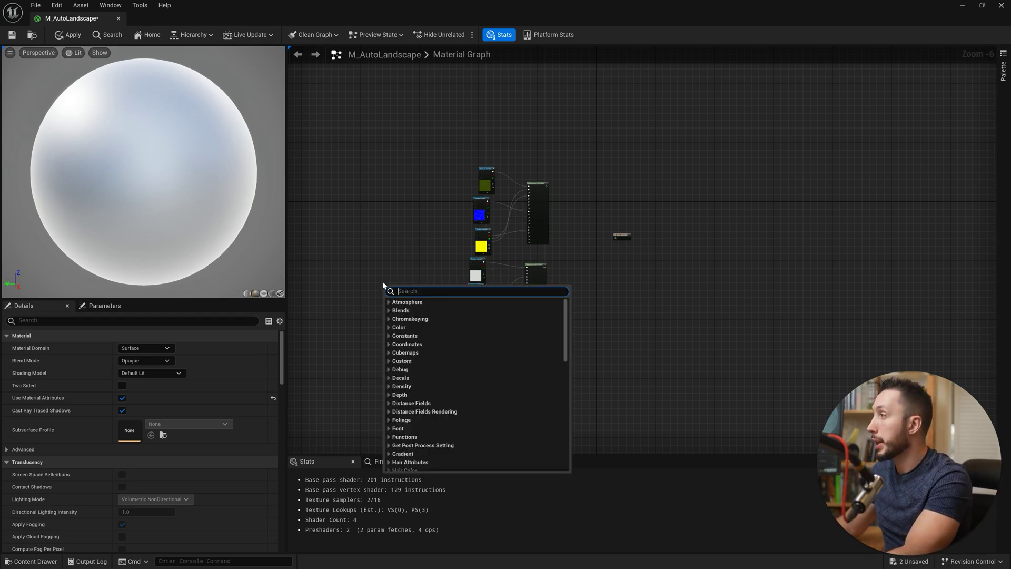
pyautogui.write('uv')
pyautogui.press('Return')
pyautogui.scroll(1, 437, 306)
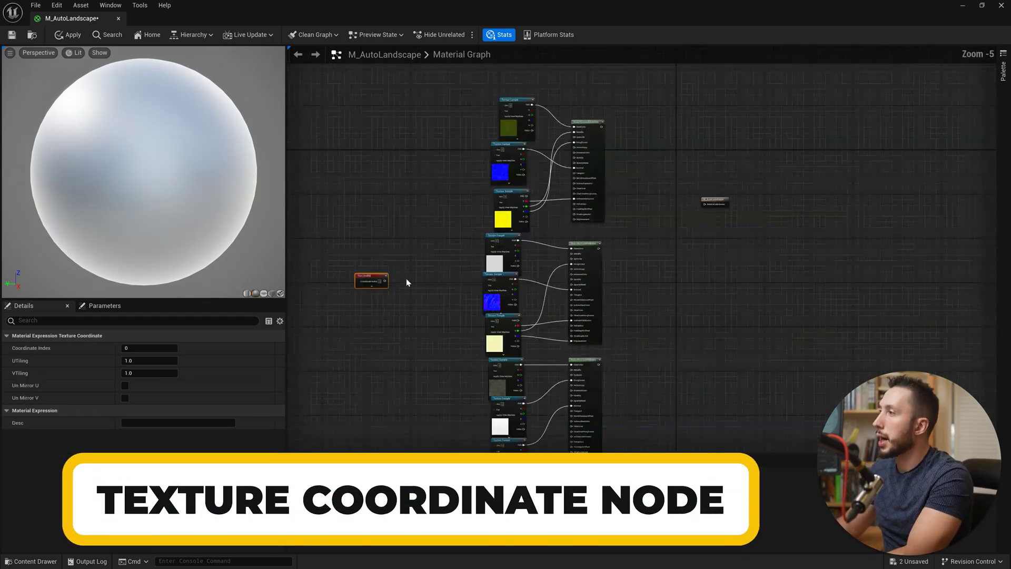
pyautogui.moveTo(407, 283); pyautogui.dragTo(431, 323, button='right')
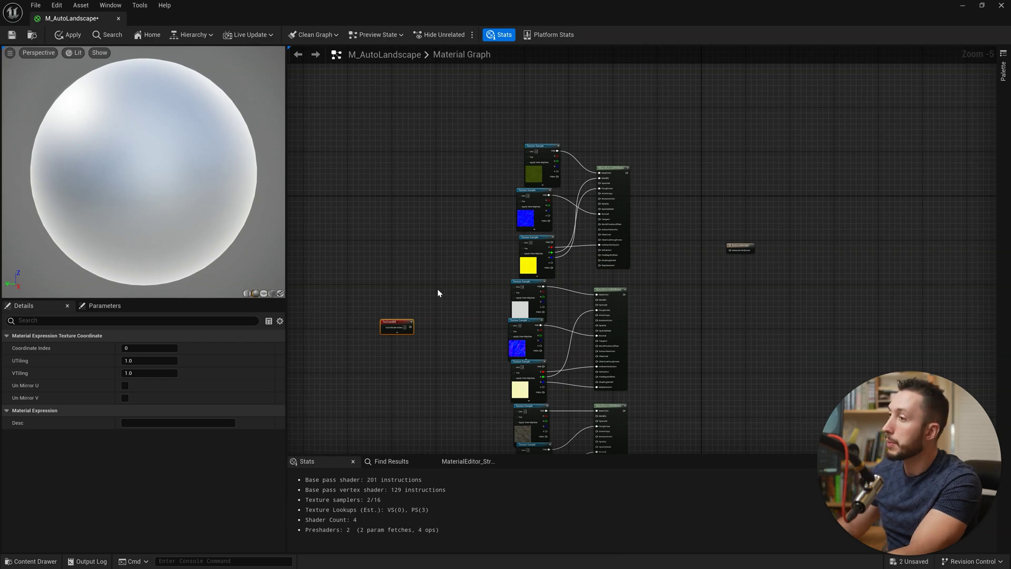
# Step: Add a Multiply node with the texture coordinate in A and connect its output to the grass samples' UVs
pyautogui.rightClick(437, 275)
pyautogui.write('mult')
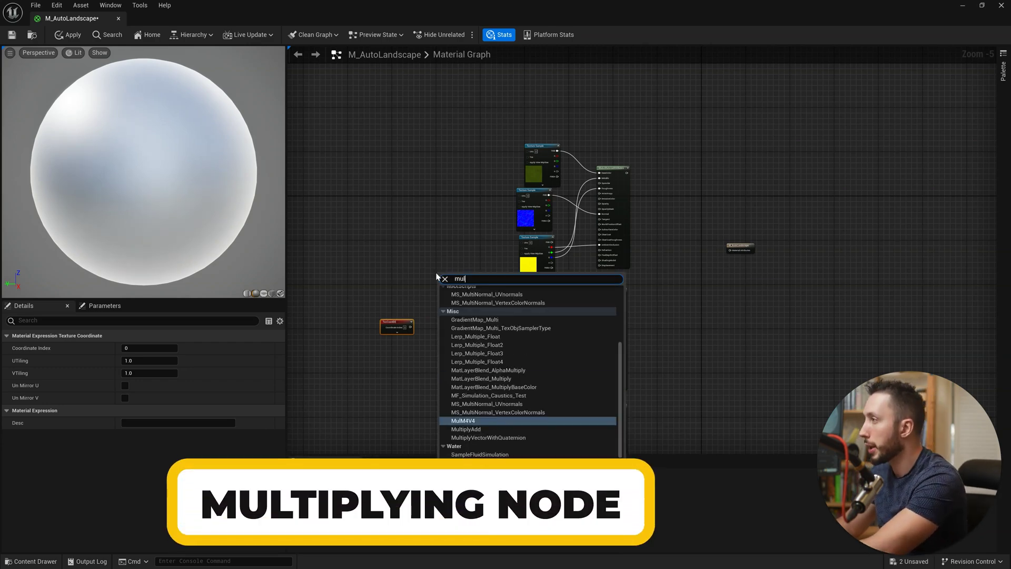
pyautogui.scroll(3, 474, 343)
pyautogui.click(470, 335)
pyautogui.moveTo(441, 286); pyautogui.dragTo(527, 151)
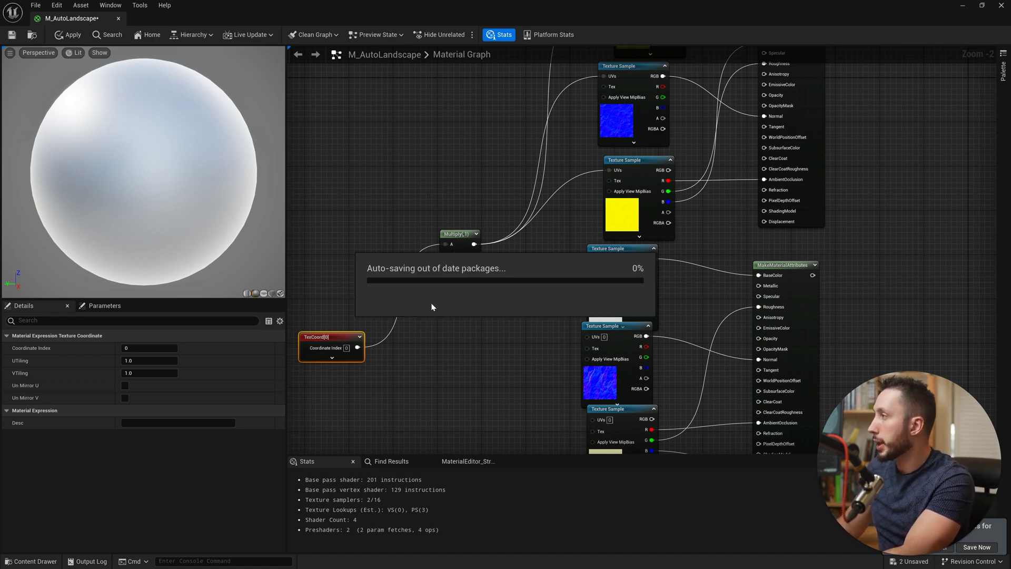
# Step: Add a scalar parameter named Grass Size with default value 1.0, connect it to the Multiply node's B and place it beside that node
pyautogui.click(433, 310)
pyautogui.write('Grass')
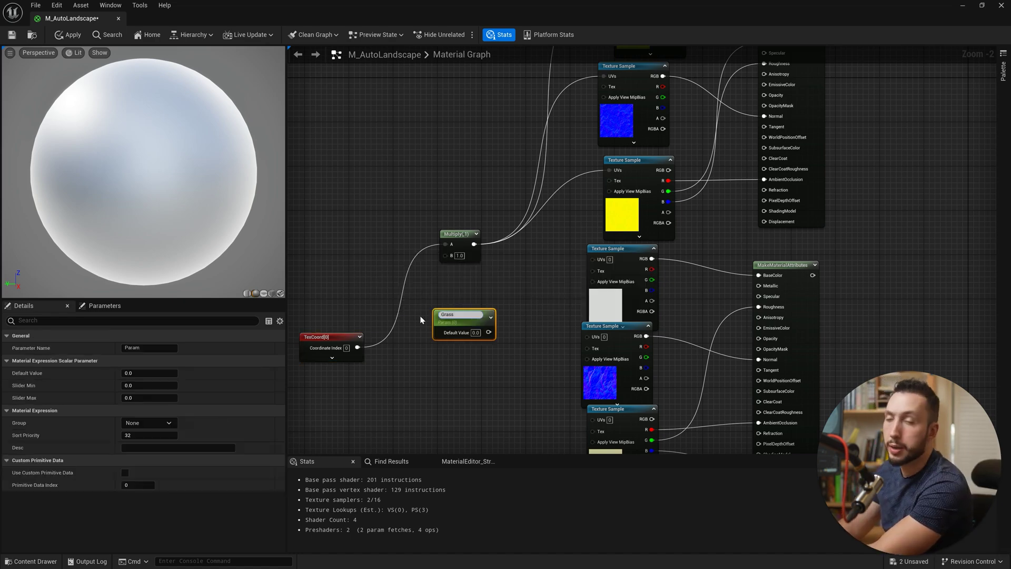
pyautogui.write(' size')
pyautogui.press('Return')
pyautogui.click(476, 332)
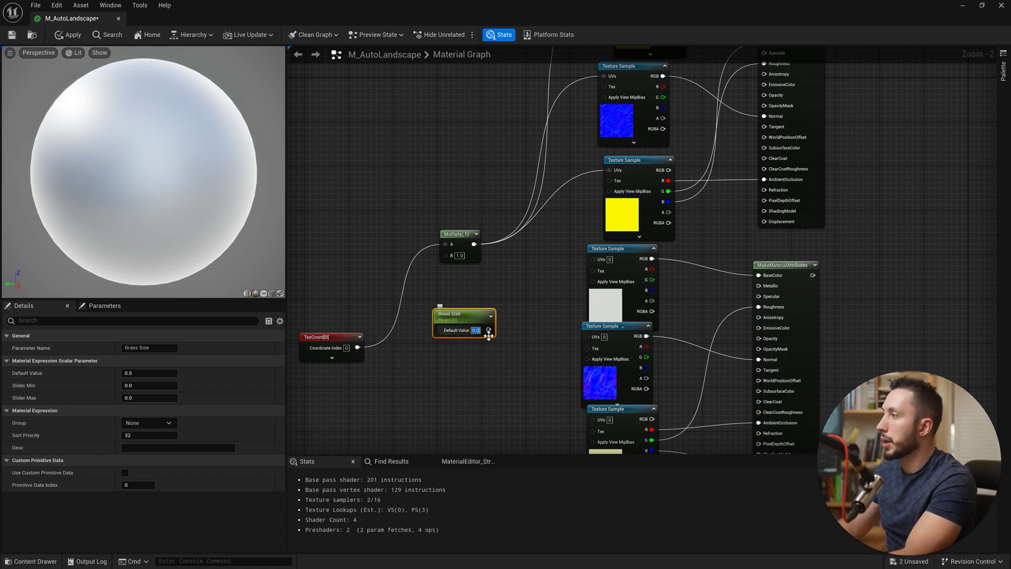
pyautogui.write('1')
pyautogui.press('Return')
pyautogui.moveTo(489, 330); pyautogui.dragTo(446, 255)
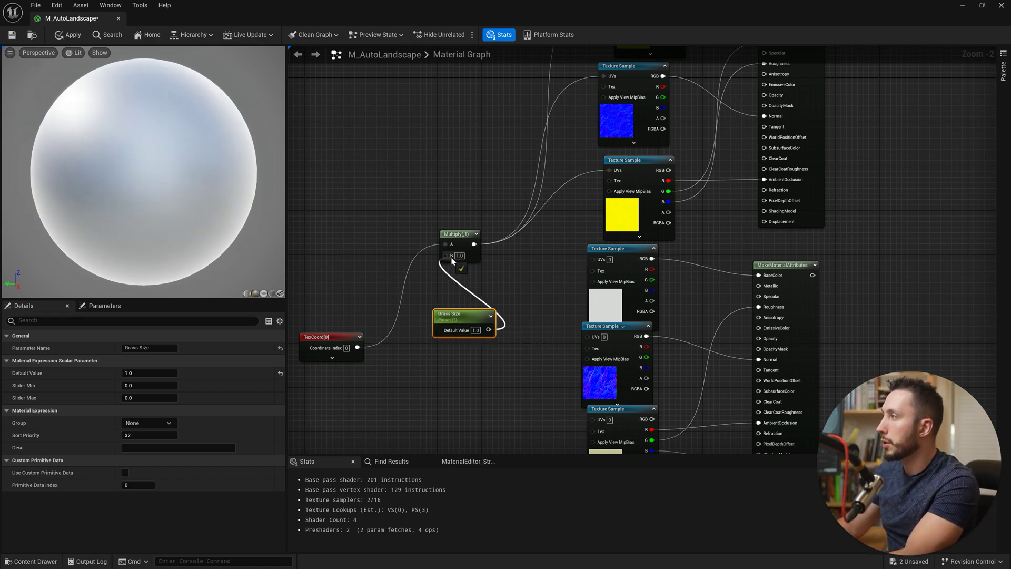
pyautogui.moveTo(452, 315); pyautogui.dragTo(373, 260)
# Step: Duplicate the Grass Size and Multiply nodes, connect the copied Multiply to the snow samples' UVs and the texture coordinate to its A input
pyautogui.doubleClick(422, 300)
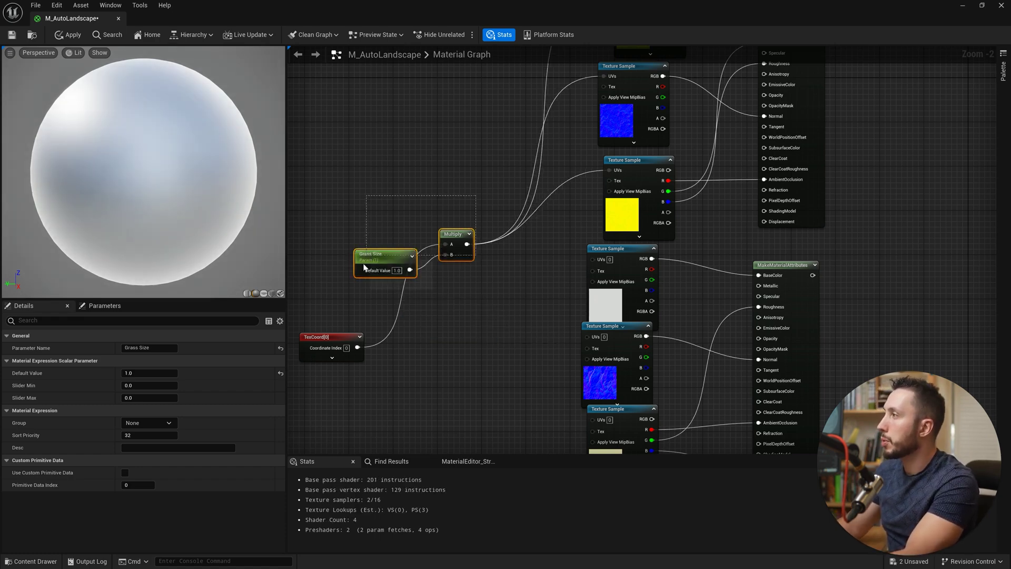
pyautogui.click(520, 359)
pyautogui.hotkey('ctrl', 'v')
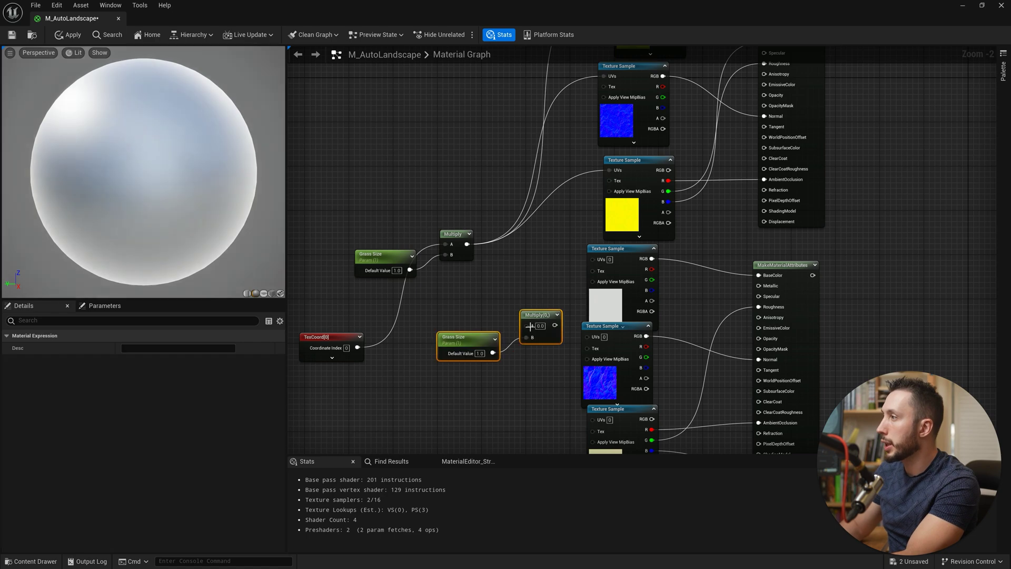
pyautogui.moveTo(481, 330); pyautogui.dragTo(593, 260)
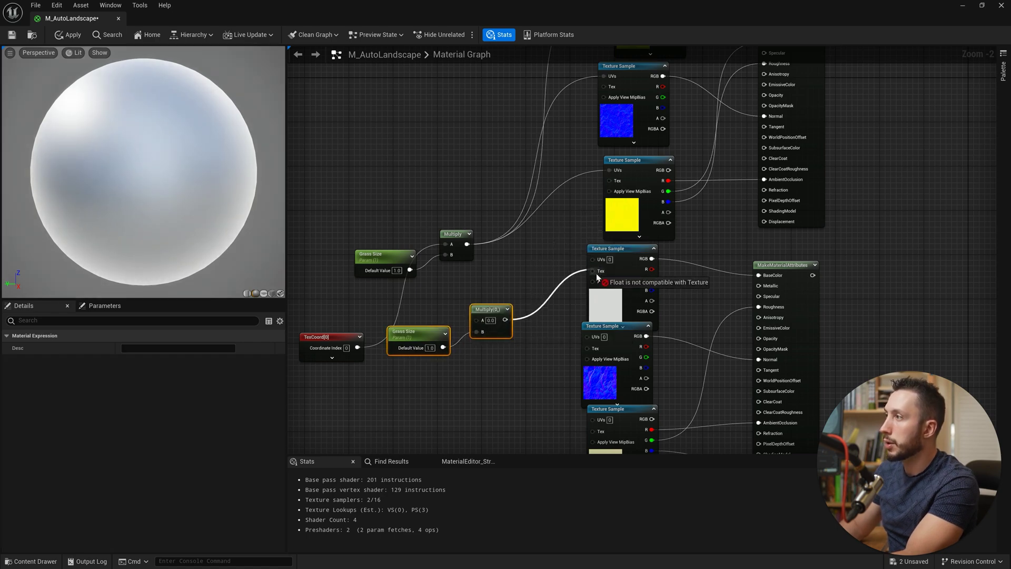
pyautogui.moveTo(594, 266); pyautogui.dragTo(601, 189, button='right')
pyautogui.moveTo(594, 261); pyautogui.dragTo(512, 243)
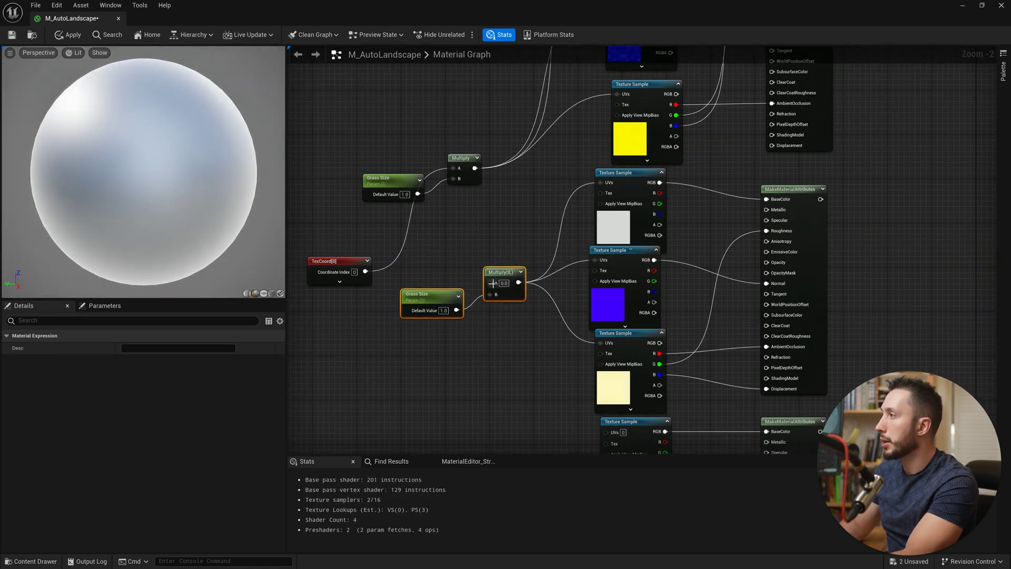
pyautogui.moveTo(490, 283); pyautogui.dragTo(309, 256)
# Step: Rename the copied size parameter feeding the snow samples to Snow Size
pyautogui.click(446, 299)
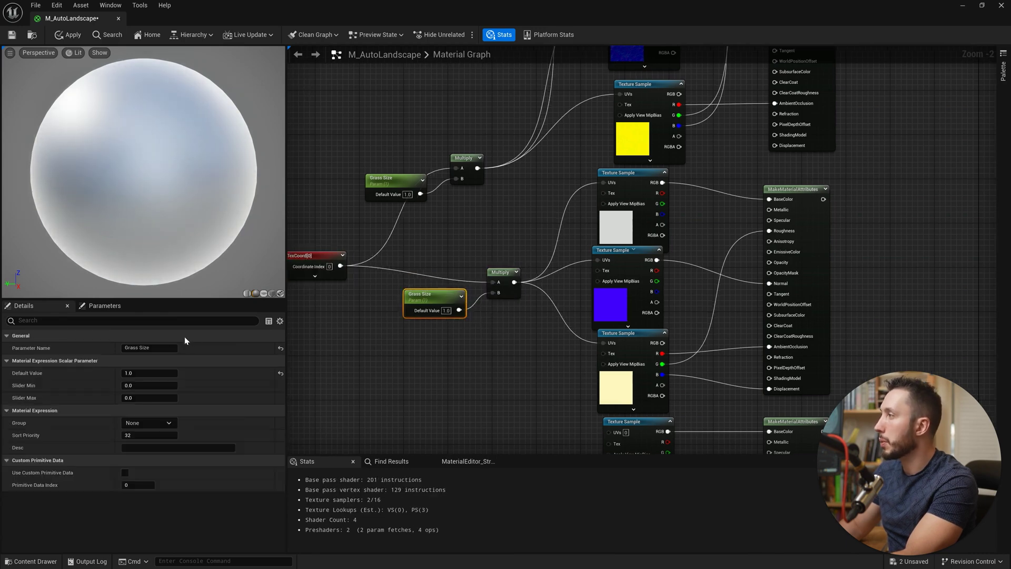
pyautogui.click(156, 348)
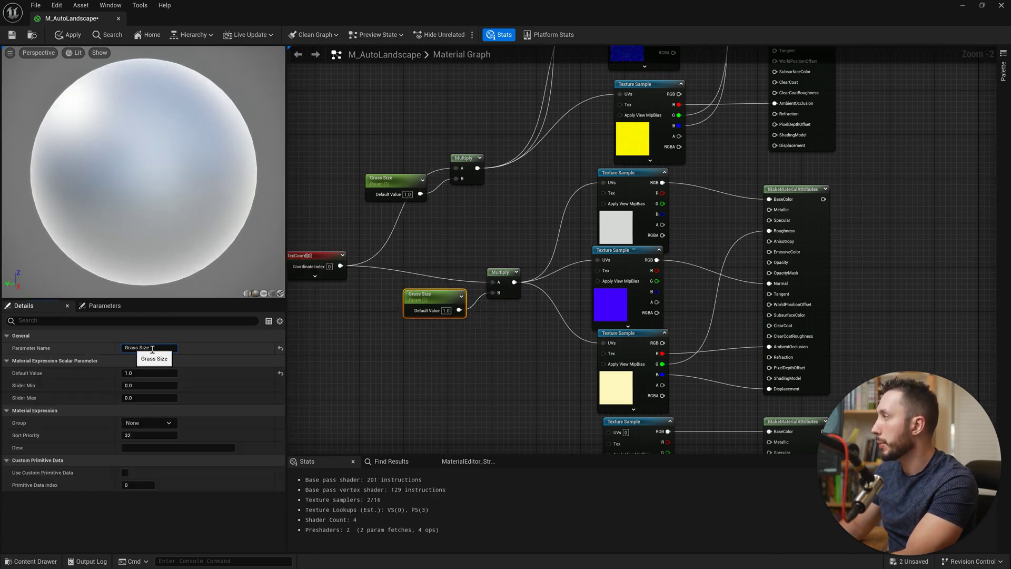
pyautogui.moveTo(138, 348); pyautogui.dragTo(100, 348)
pyautogui.write('Snow')
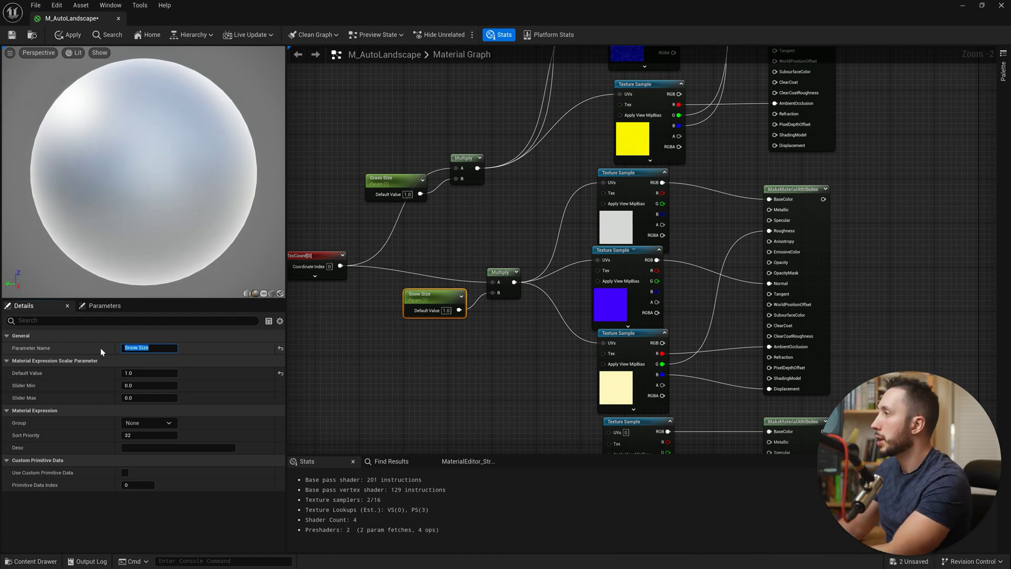
pyautogui.press('Return')
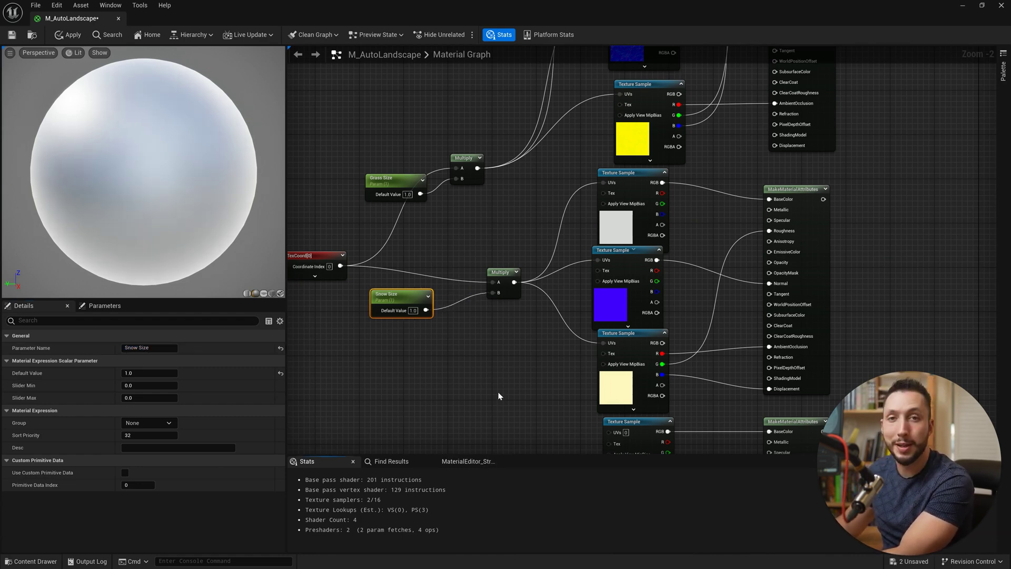
# Step: Duplicate the Snow Size parameter and its Multiply node beside the rock texture samples
pyautogui.moveTo(510, 356)
pyautogui.mouseDown()
pyautogui.moveTo(492, 293)
pyautogui.moveTo(373, 287)
pyautogui.mouseUp()
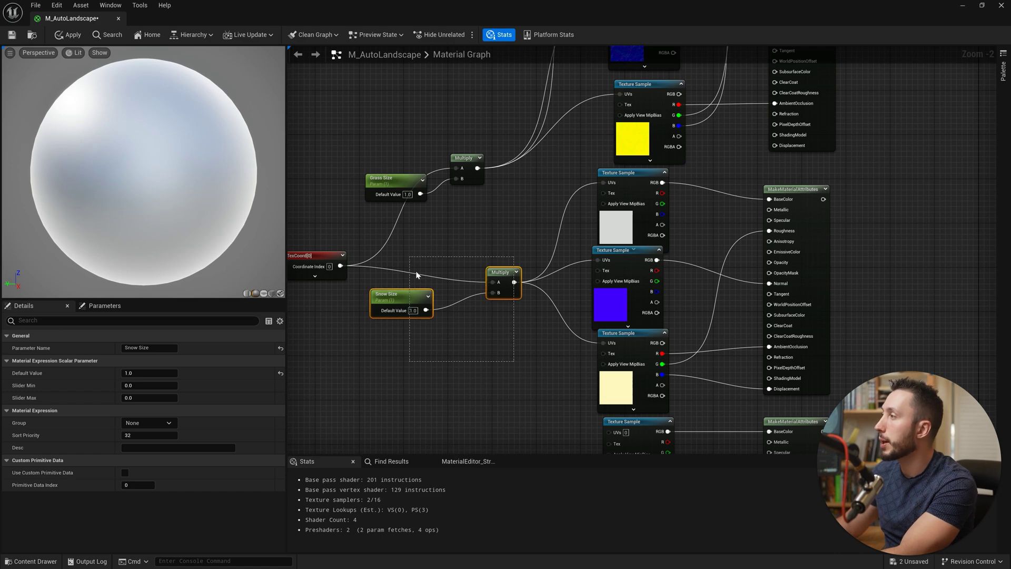
pyautogui.moveTo(502, 423)
pyautogui.mouseDown(button='right')
pyautogui.moveTo(531, 328)
pyautogui.moveTo(526, 298)
pyautogui.moveTo(475, 335)
pyautogui.mouseUp(button='right')
pyautogui.hotkey('ctrl', 'v')
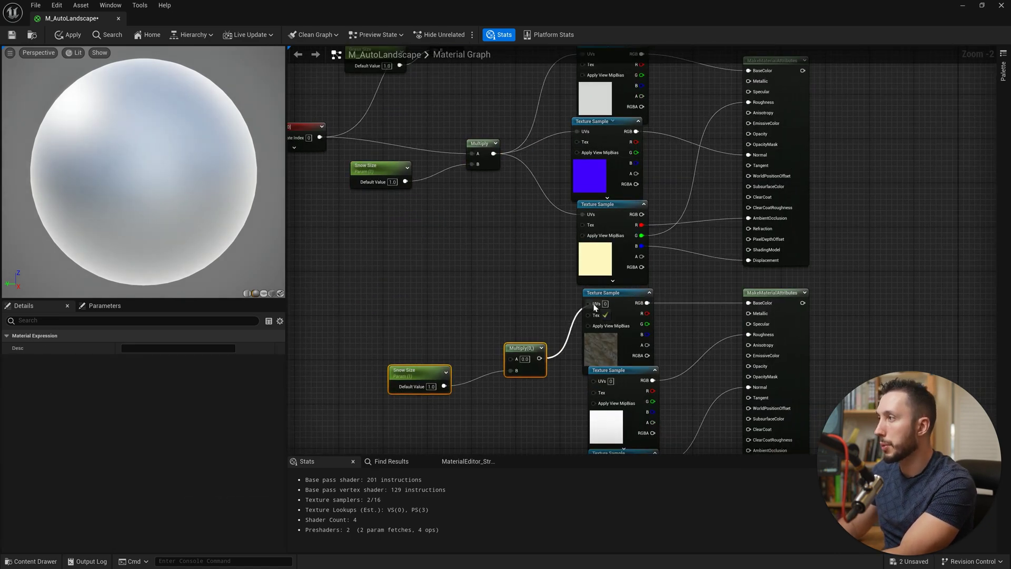
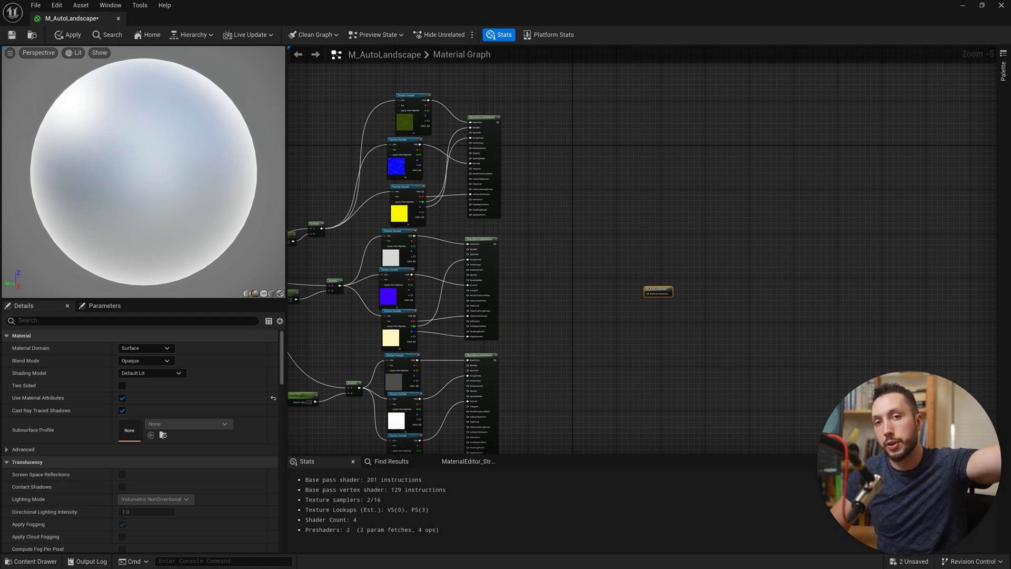
# Step: Add an Absolute World Position node in the empty space before the M_AutoLandscape output node
pyautogui.moveTo(305, 187); pyautogui.dragTo(288, 209, button='right')
pyautogui.scroll(3, 421, 298)
pyautogui.moveTo(564, 324); pyautogui.dragTo(425, 289, button='right')
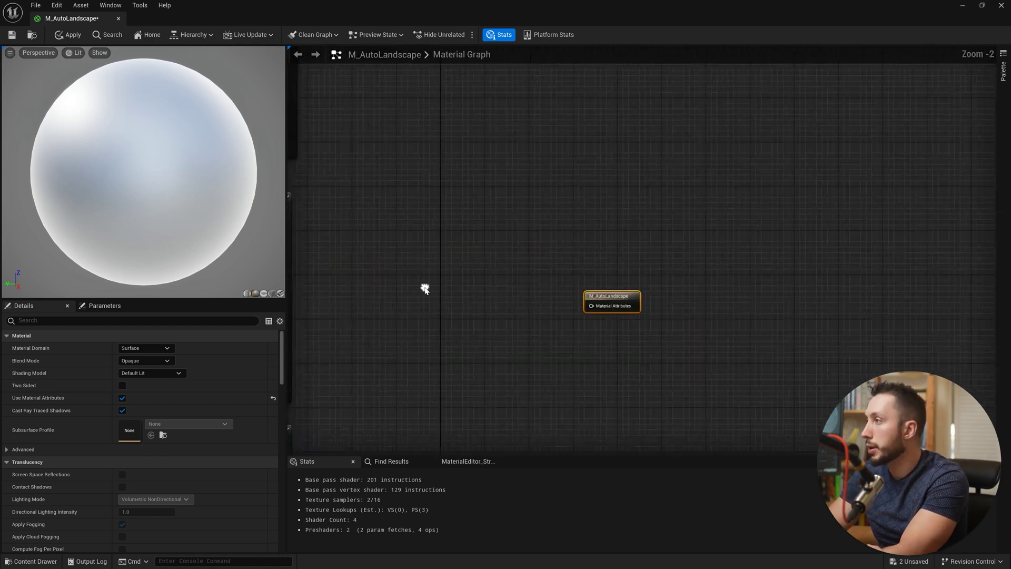
pyautogui.scroll(2, 448, 295)
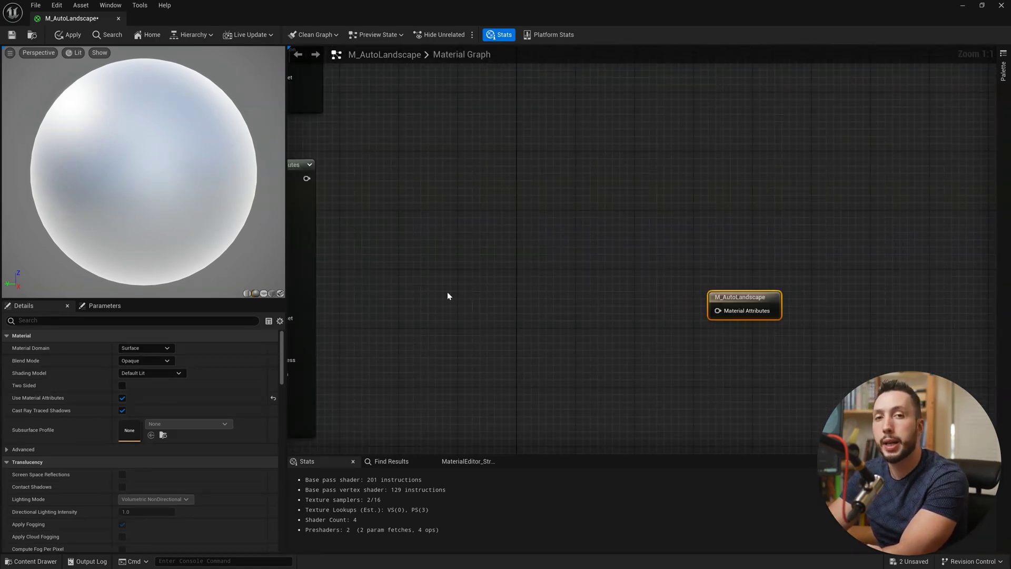
pyautogui.rightClick(447, 293)
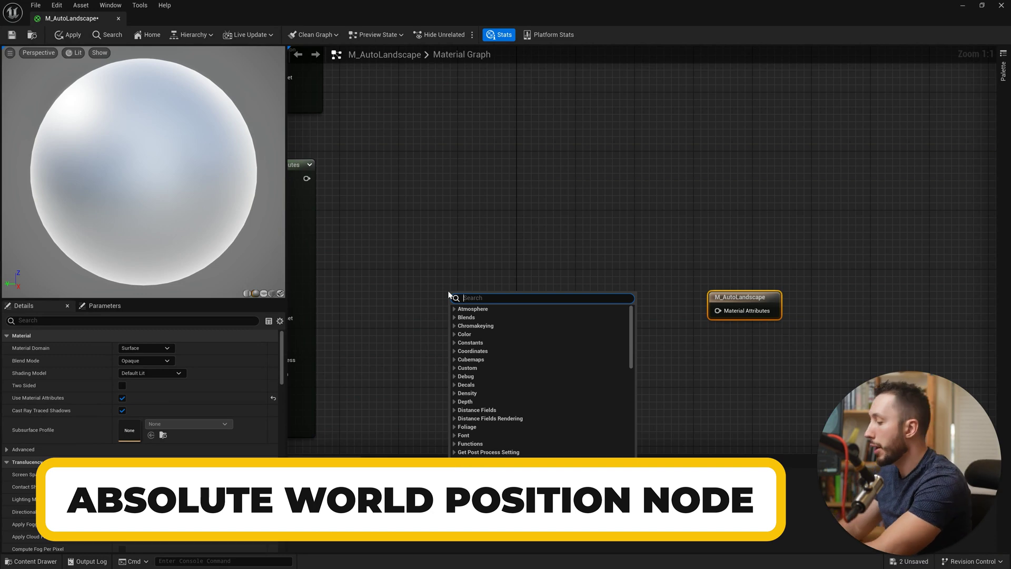
pyautogui.write('w')
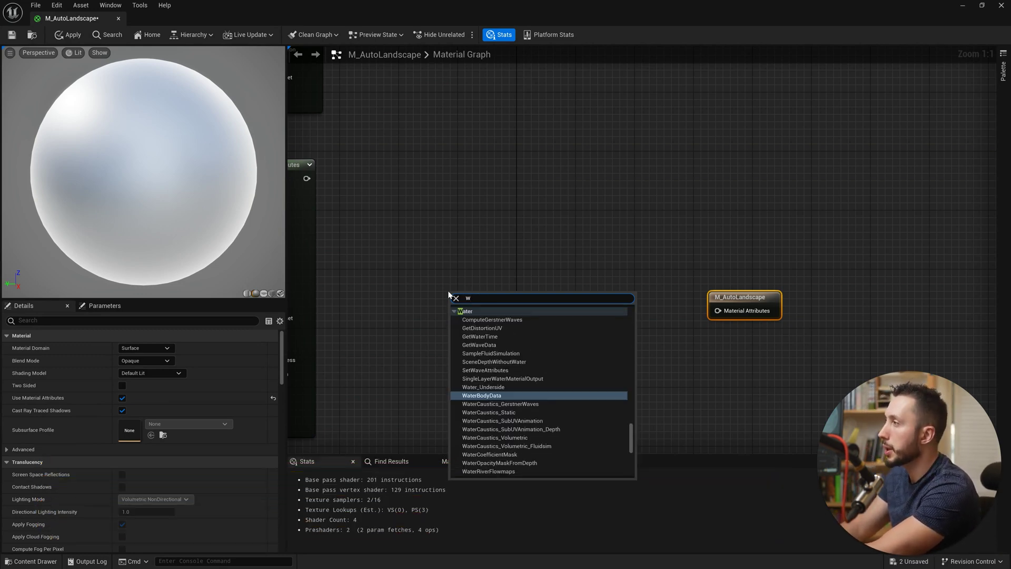
pyautogui.write('orld')
pyautogui.click(498, 317)
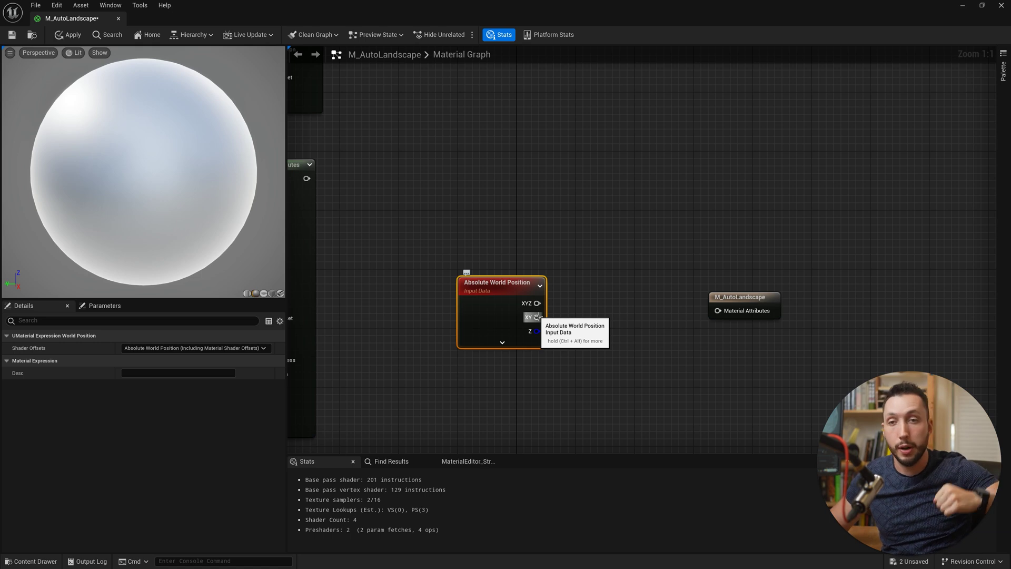
# Step: Add a Subtract node fed by the world position's Z output and space it out from the material output node
pyautogui.moveTo(536, 331); pyautogui.dragTo(572, 333)
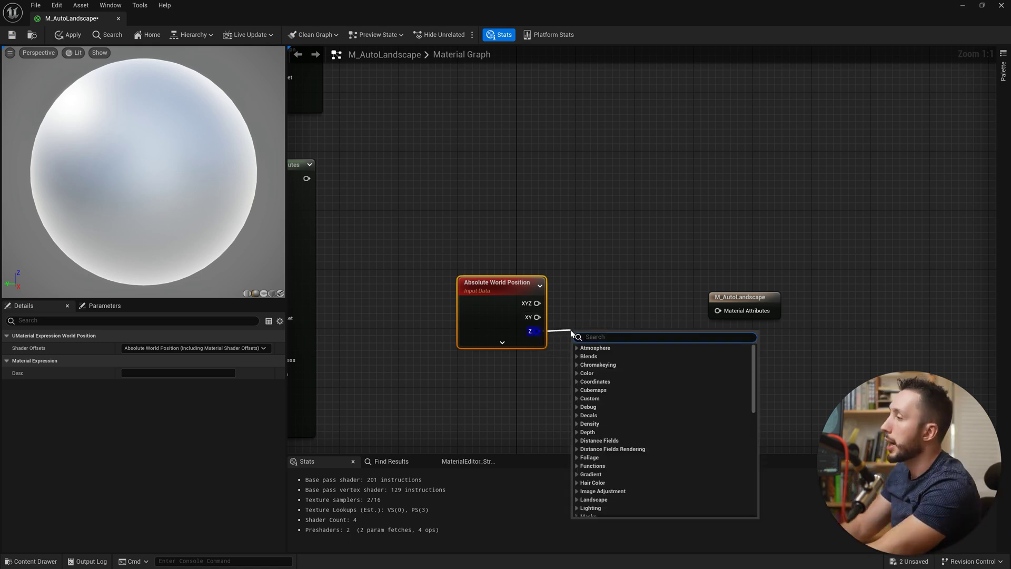
pyautogui.write('sub')
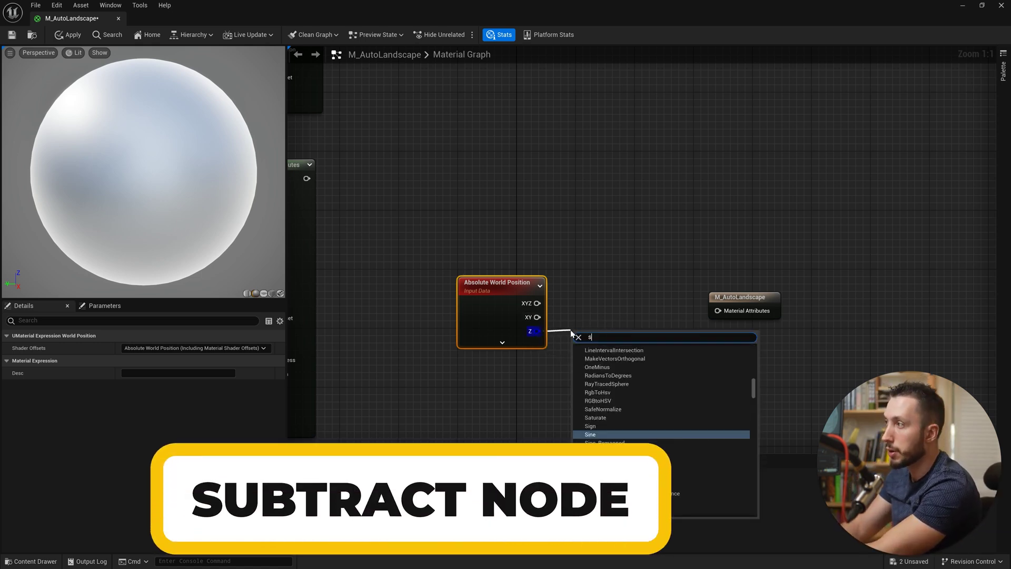
pyautogui.press('Return')
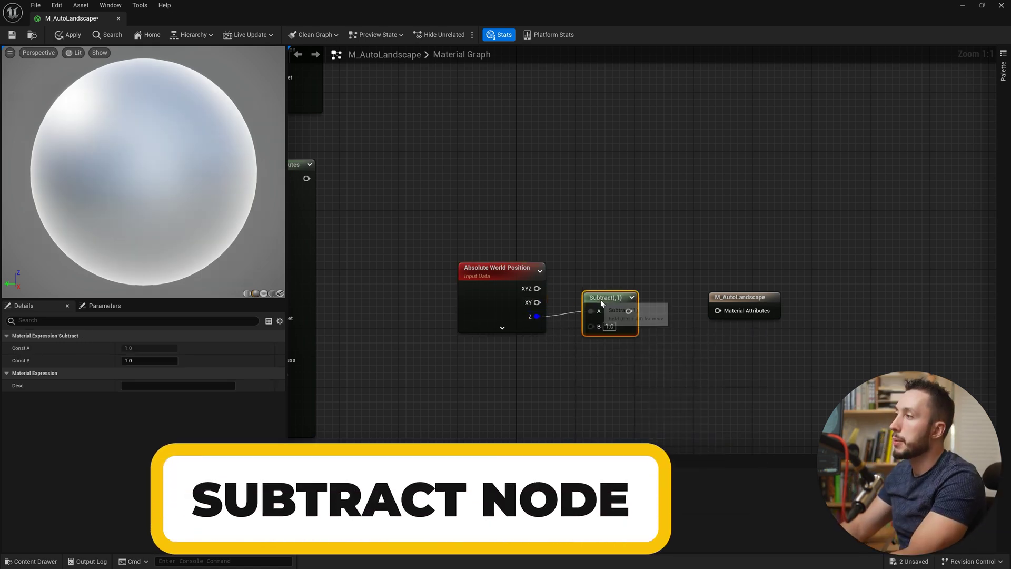
pyautogui.moveTo(747, 301); pyautogui.dragTo(762, 317)
pyautogui.moveTo(613, 303); pyautogui.dragTo(614, 311)
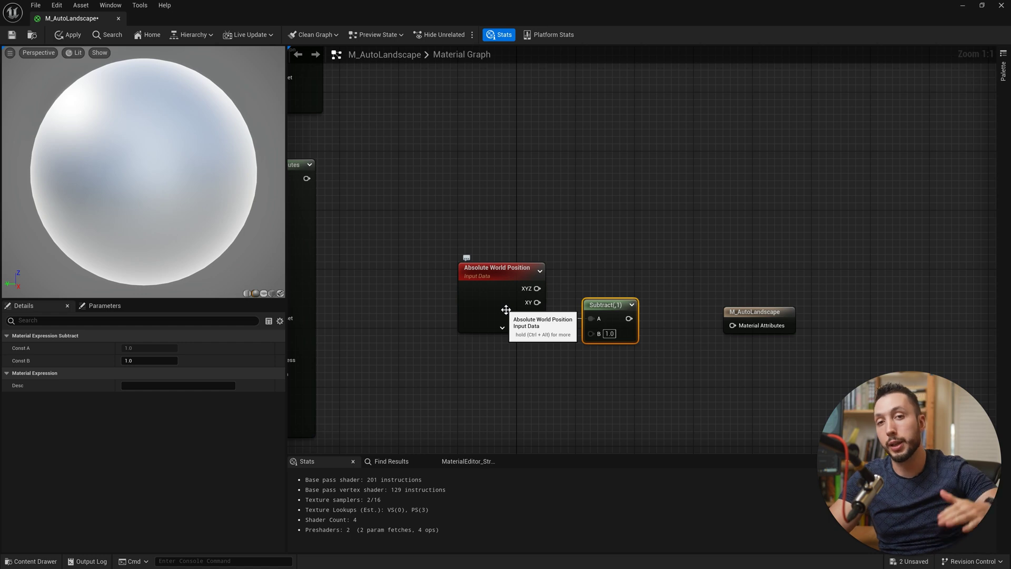
# Step: Add a scalar parameter named Snow Blend Height, connect it to the Subtract node's B input and place it below Absolute World Position
pyautogui.click(532, 382)
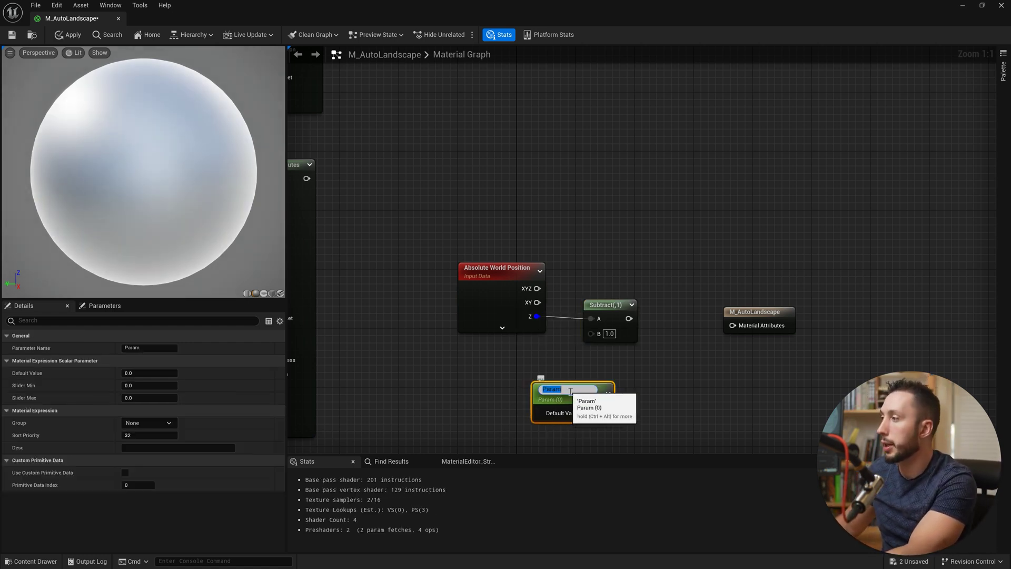
pyautogui.write('Snow B')
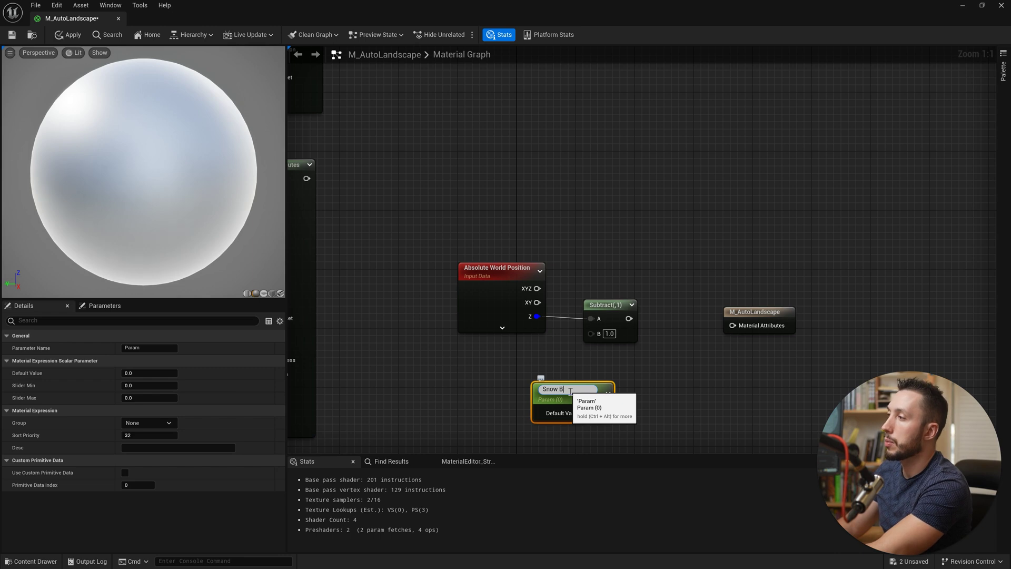
pyautogui.write('lend Height')
pyautogui.press('Return')
pyautogui.moveTo(570, 390); pyautogui.dragTo(592, 333)
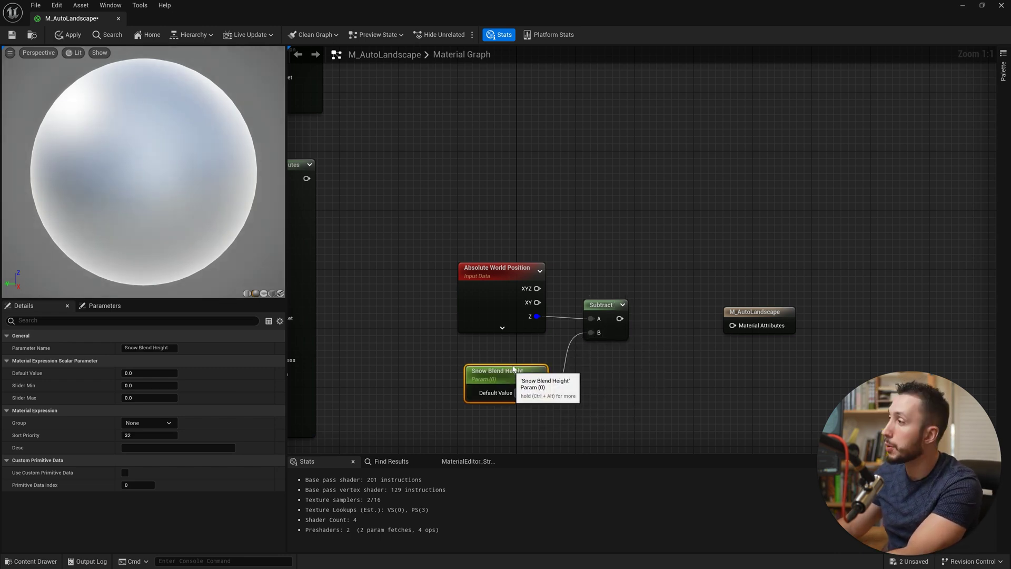
pyautogui.moveTo(514, 369); pyautogui.dragTo(514, 354)
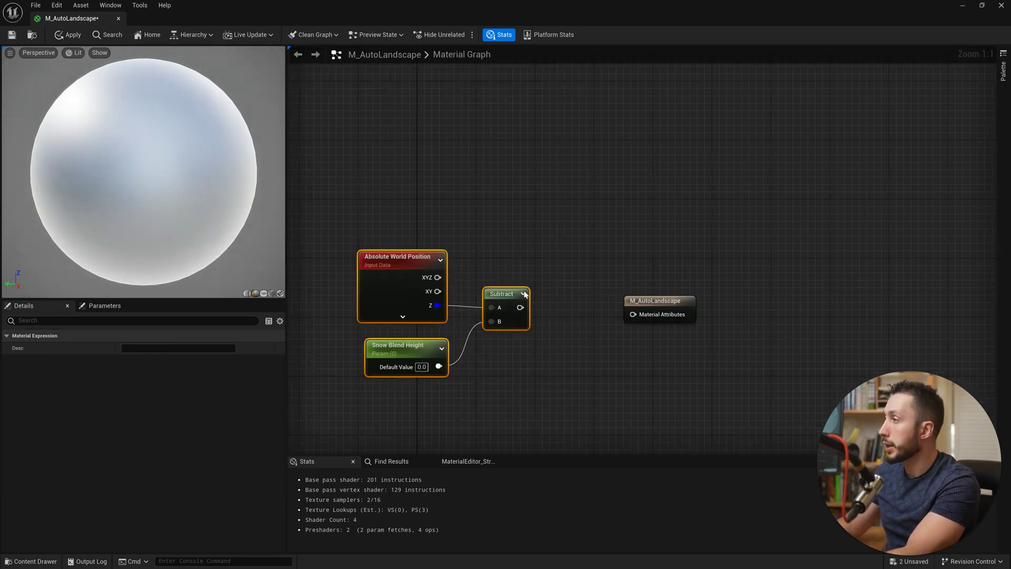
# Step: Shift the world-height nodes away from the material output and add a Clamp node fed by Subtract's output
pyautogui.moveTo(510, 295); pyautogui.dragTo(481, 296)
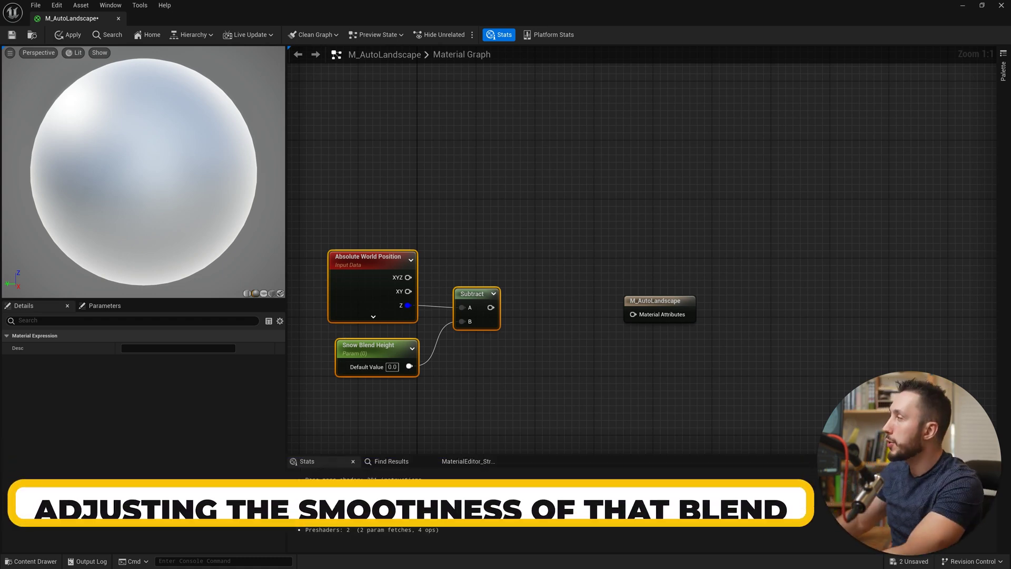
pyautogui.moveTo(510, 311); pyautogui.dragTo(536, 306)
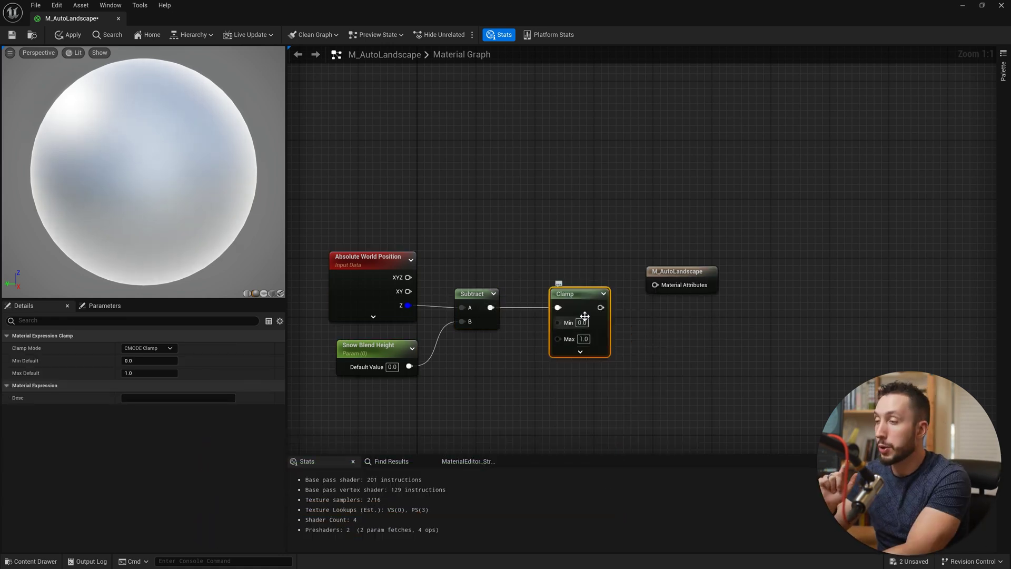
pyautogui.moveTo(583, 296); pyautogui.dragTo(598, 296)
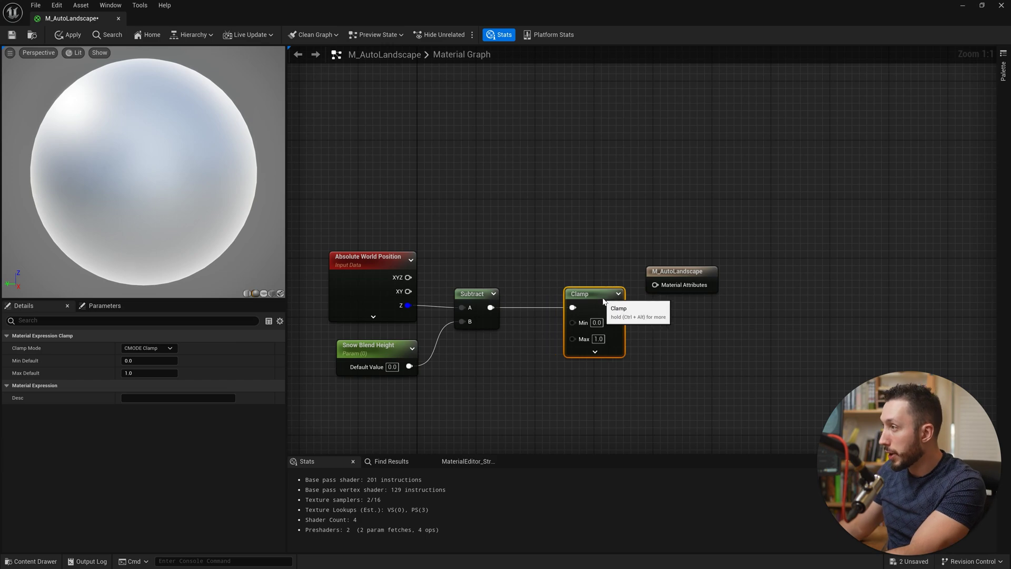
# Step: Add a scalar parameter named Blend Width below the Clamp node and connect it to the Clamp's Max input
pyautogui.press('s')
pyautogui.click(473, 365)
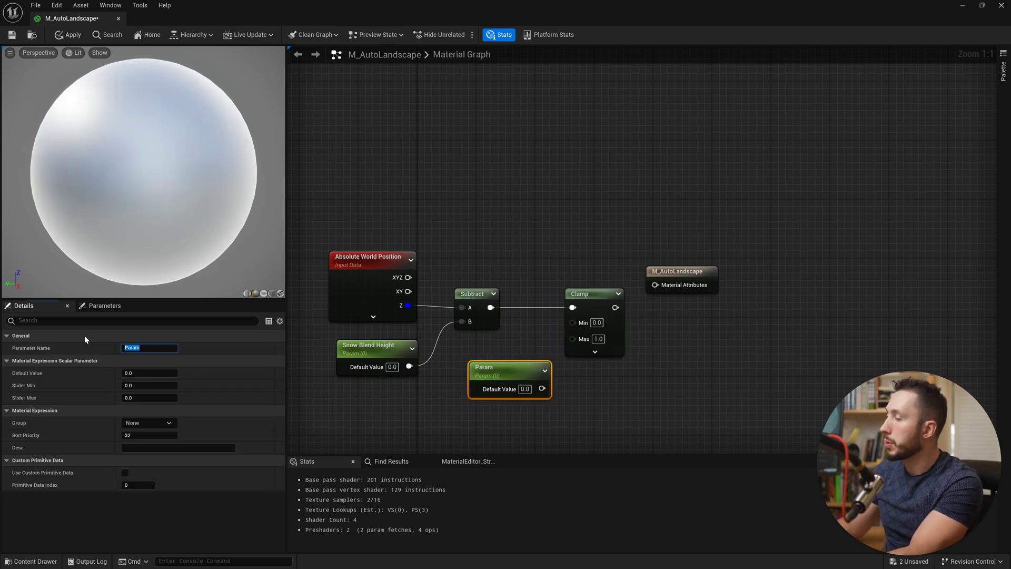
pyautogui.write('Blen')
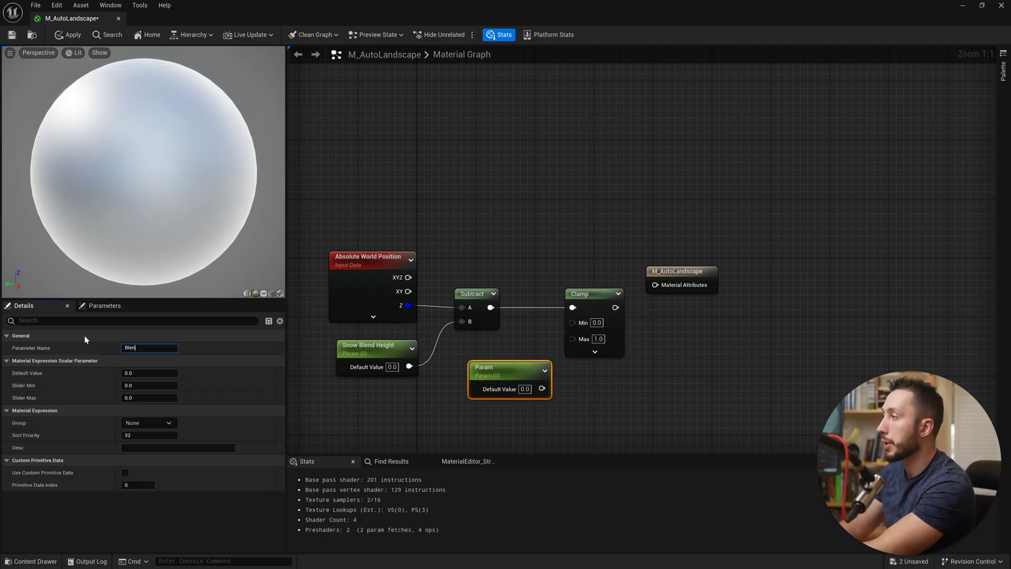
pyautogui.write('d Width')
pyautogui.moveTo(542, 388); pyautogui.dragTo(572, 338)
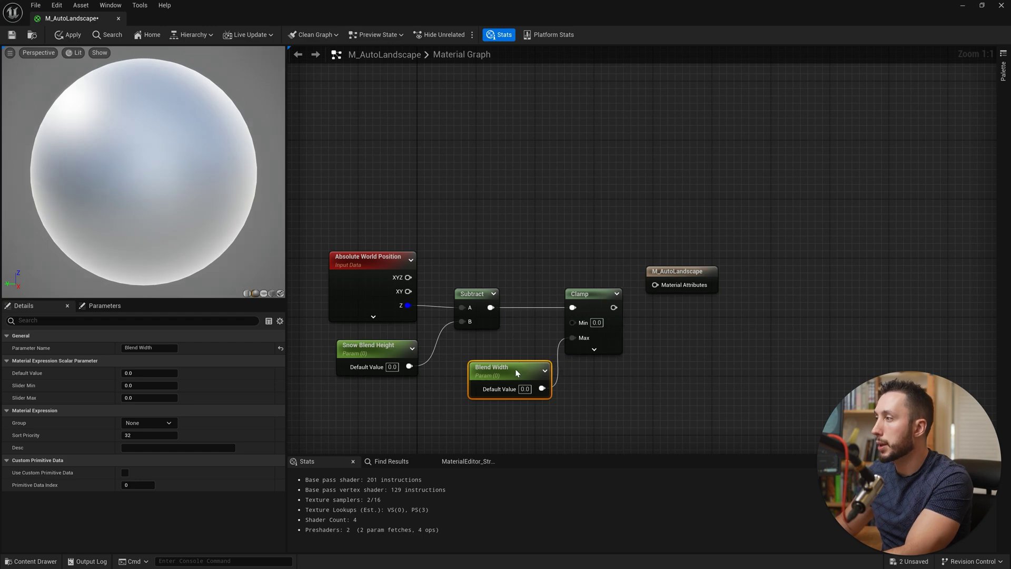
pyautogui.moveTo(516, 372); pyautogui.dragTo(508, 373)
# Step: Set the Blend Width parameter's default value to 5000
pyautogui.click(518, 390)
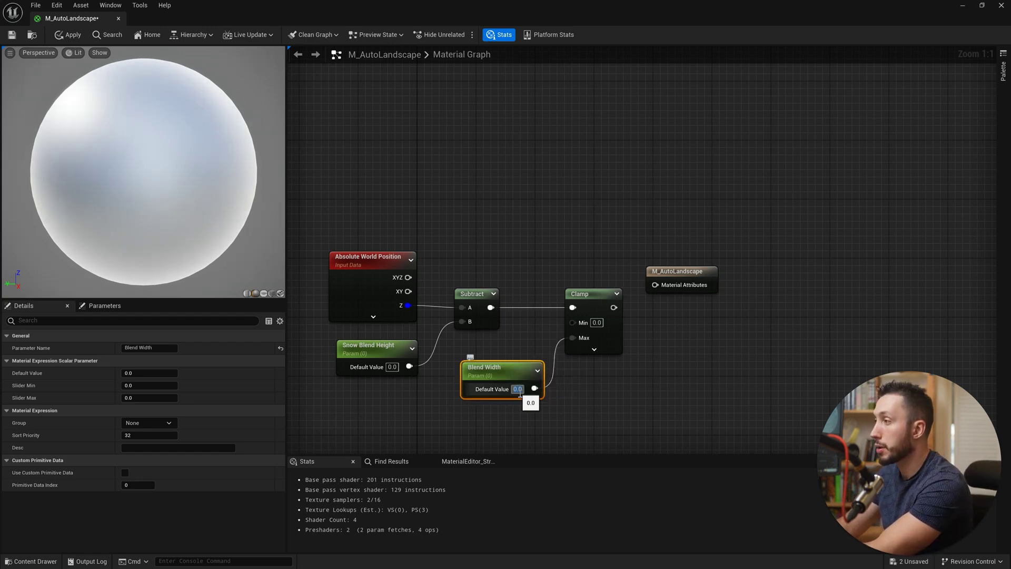
pyautogui.write('5000')
pyautogui.press('Return')
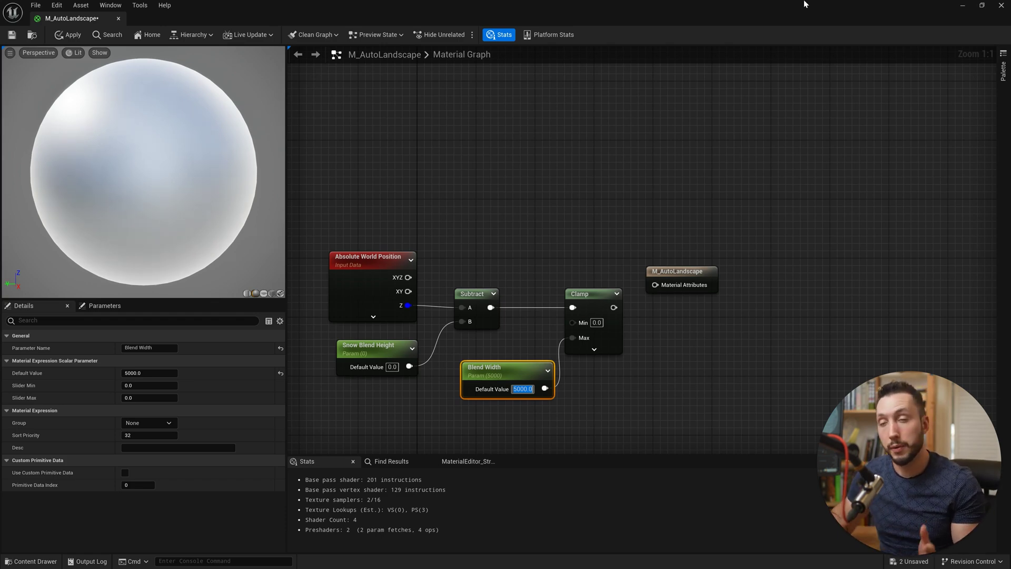
# Step: Add a Divide node before the material output, feeding the Clamp's output into A and Blend Width into B
pyautogui.moveTo(516, 250); pyautogui.dragTo(611, 242)
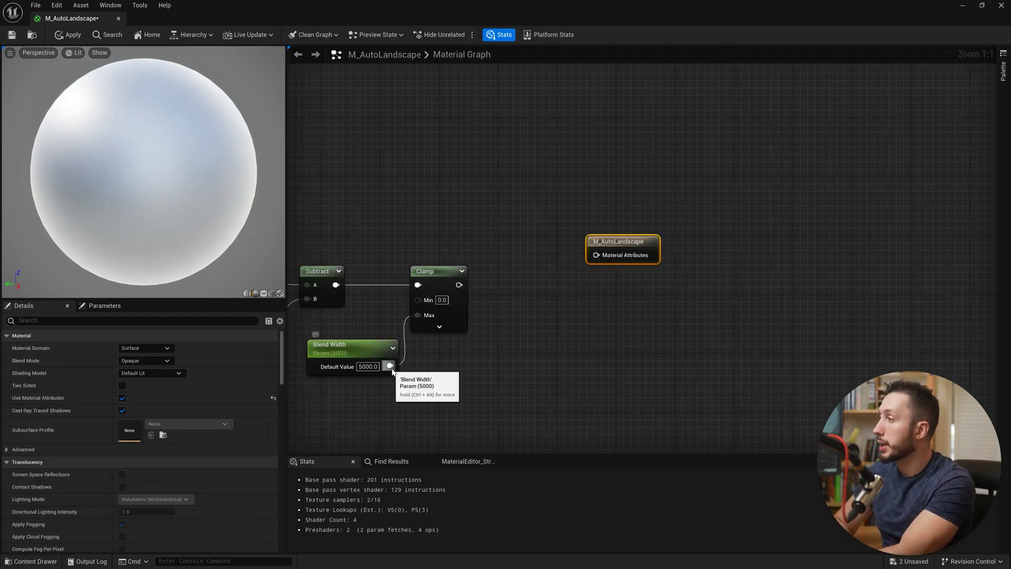
pyautogui.moveTo(391, 367); pyautogui.dragTo(515, 344)
pyautogui.write('div')
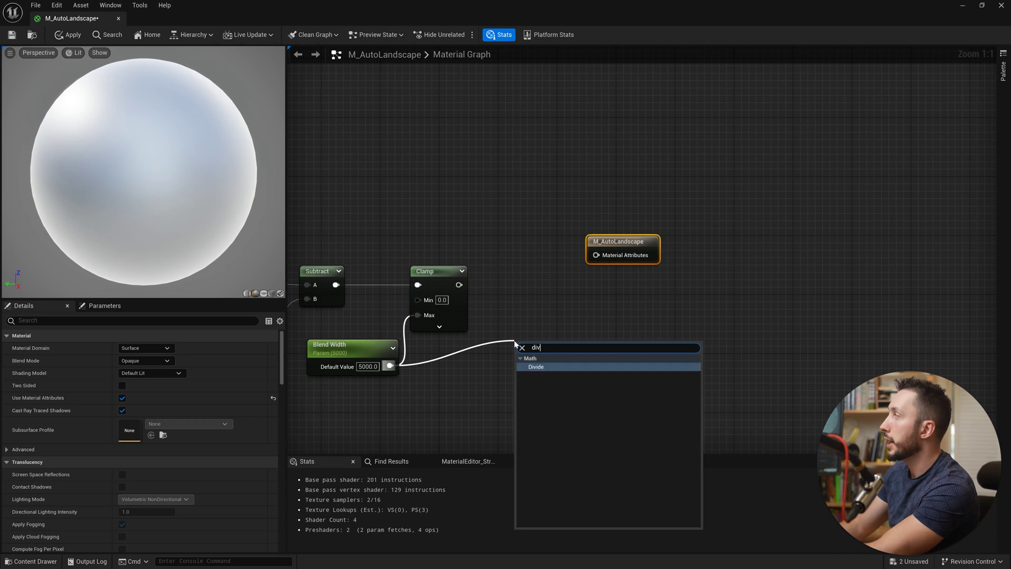
pyautogui.press('Return')
pyautogui.keyDown('alt'); pyautogui.click(522, 361); pyautogui.keyUp('alt')
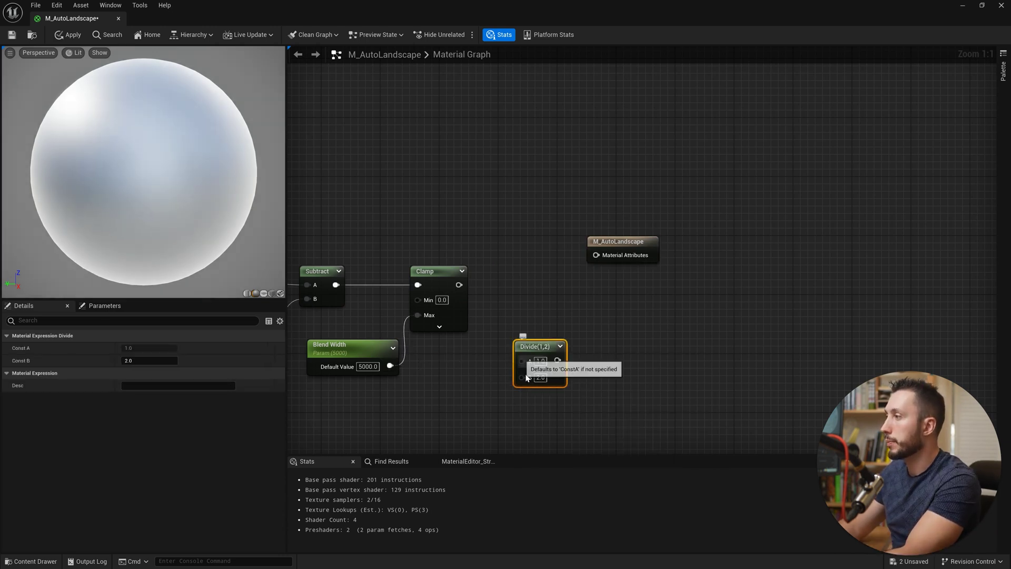
pyautogui.moveTo(522, 378); pyautogui.dragTo(390, 366)
pyautogui.moveTo(521, 361); pyautogui.dragTo(458, 285)
pyautogui.moveTo(574, 354); pyautogui.dragTo(720, 336, button='right')
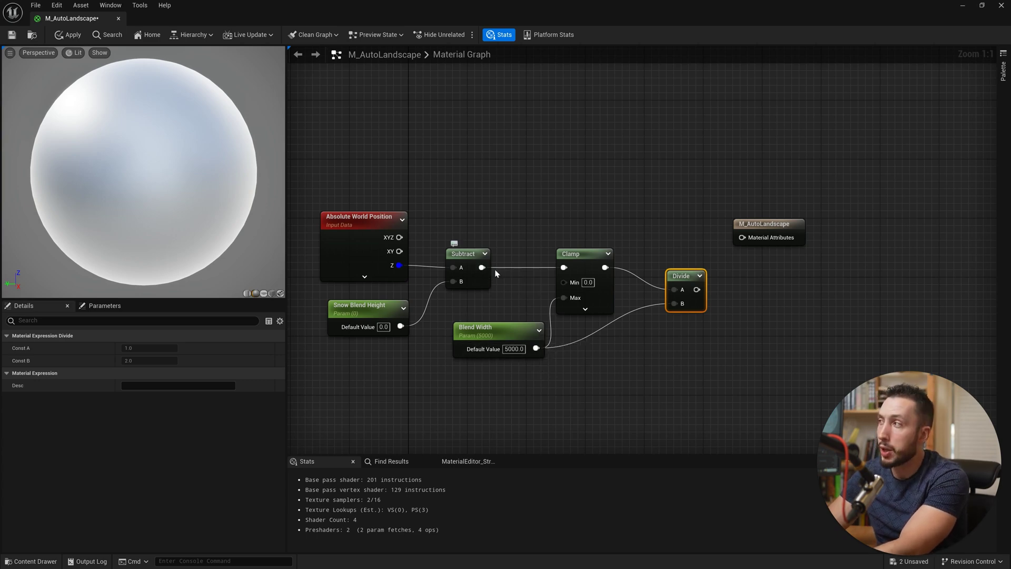
# Step: Rearrange the height-blend nodes, moving the chain farther away from the M_AutoLandscape output node
pyautogui.moveTo(419, 203); pyautogui.dragTo(380, 308)
pyautogui.moveTo(477, 202); pyautogui.dragTo(377, 311)
pyautogui.moveTo(475, 205); pyautogui.dragTo(373, 309)
pyautogui.moveTo(471, 286); pyautogui.dragTo(390, 284)
pyautogui.moveTo(426, 321); pyautogui.dragTo(505, 302, button='right')
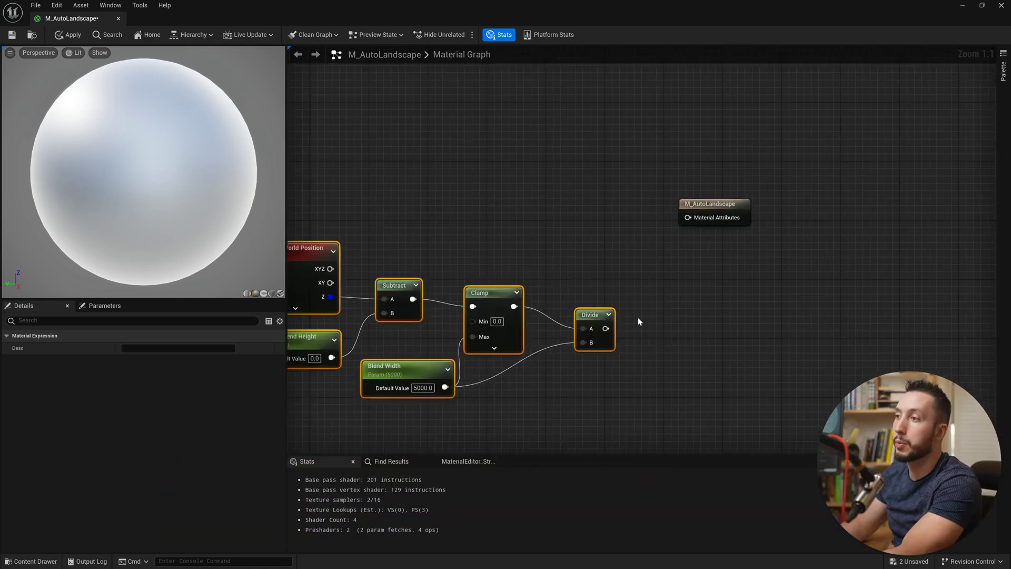
# Step: Add a second Clamp node fed by Divide's output and adjust the spacing of the preceding nodes
pyautogui.moveTo(605, 328); pyautogui.dragTo(638, 329)
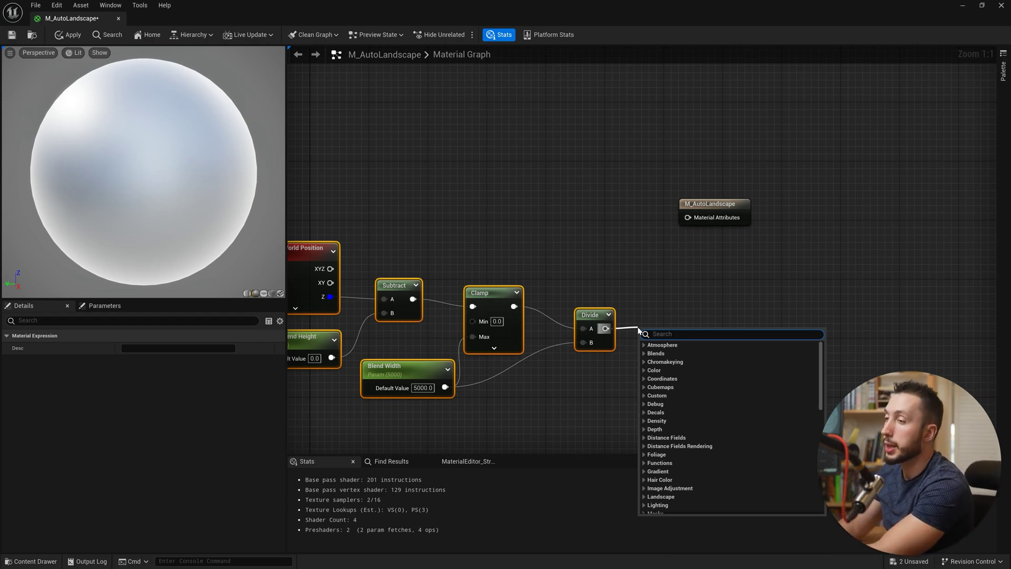
pyautogui.write('clamp')
pyautogui.press('Return')
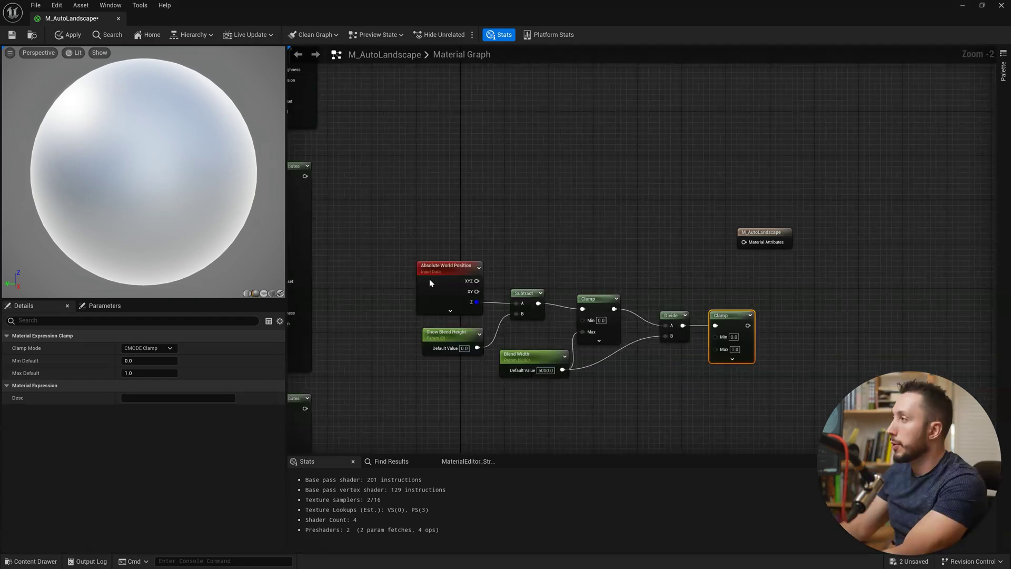
pyautogui.moveTo(405, 248); pyautogui.dragTo(675, 358)
pyautogui.moveTo(671, 314); pyautogui.dragTo(666, 309)
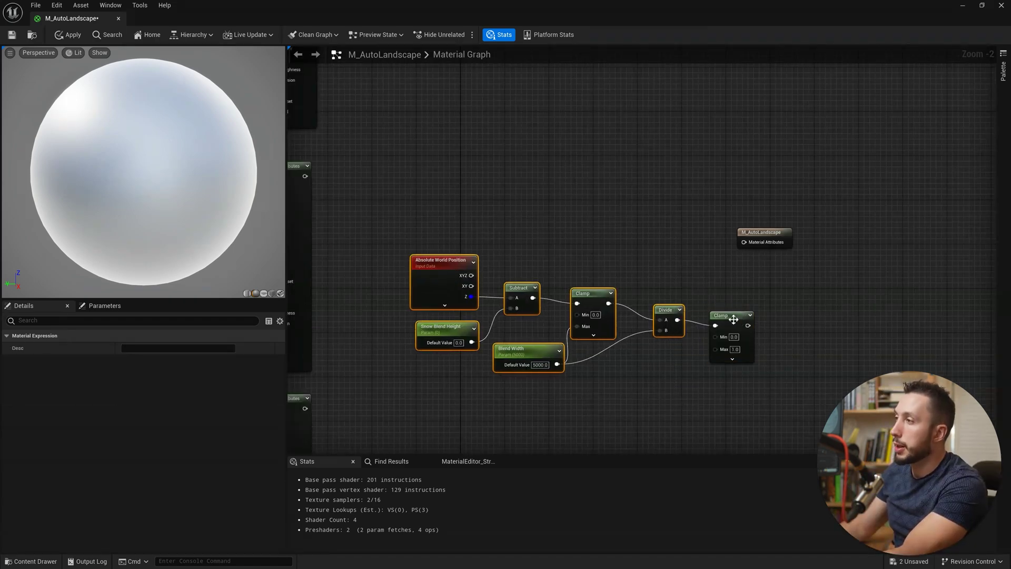
# Step: Line up the last Clamp node and enclose the whole height-blend chain in a comment titled Blend By Height
pyautogui.moveTo(732, 317)
pyautogui.mouseDown()
pyautogui.moveTo(720, 305)
pyautogui.moveTo(414, 384)
pyautogui.mouseUp()
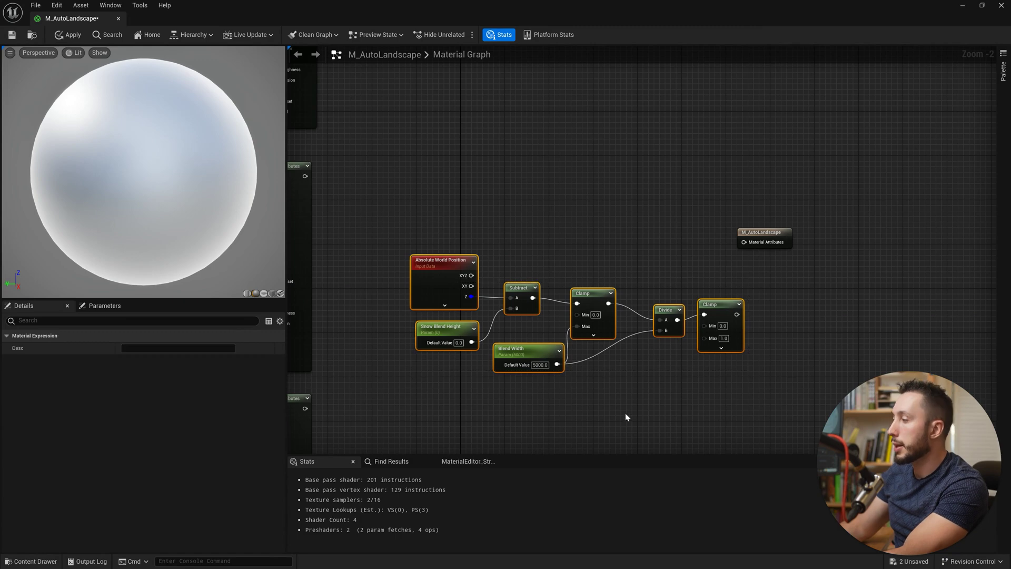
pyautogui.press('c')
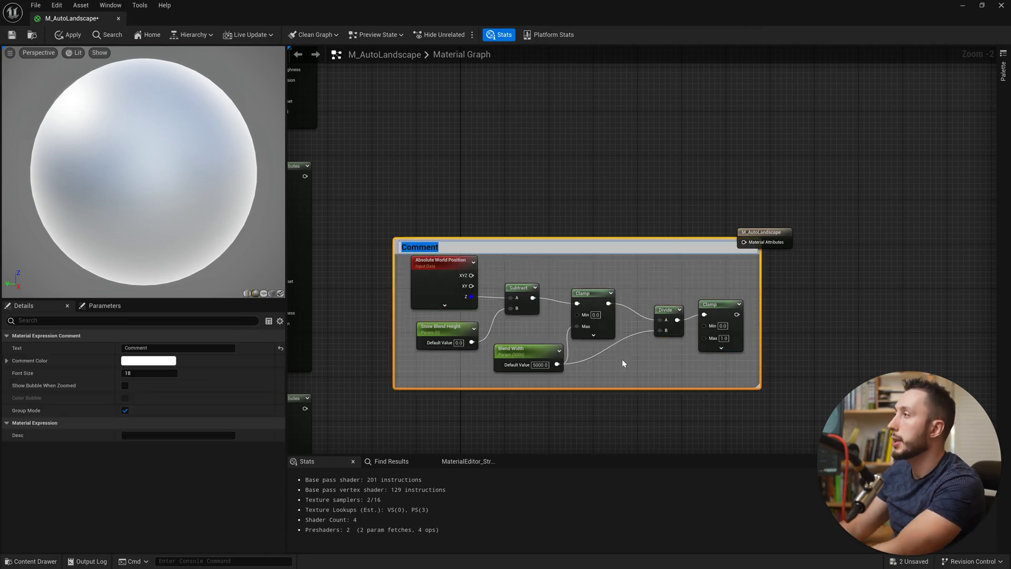
pyautogui.write('Blend By H')
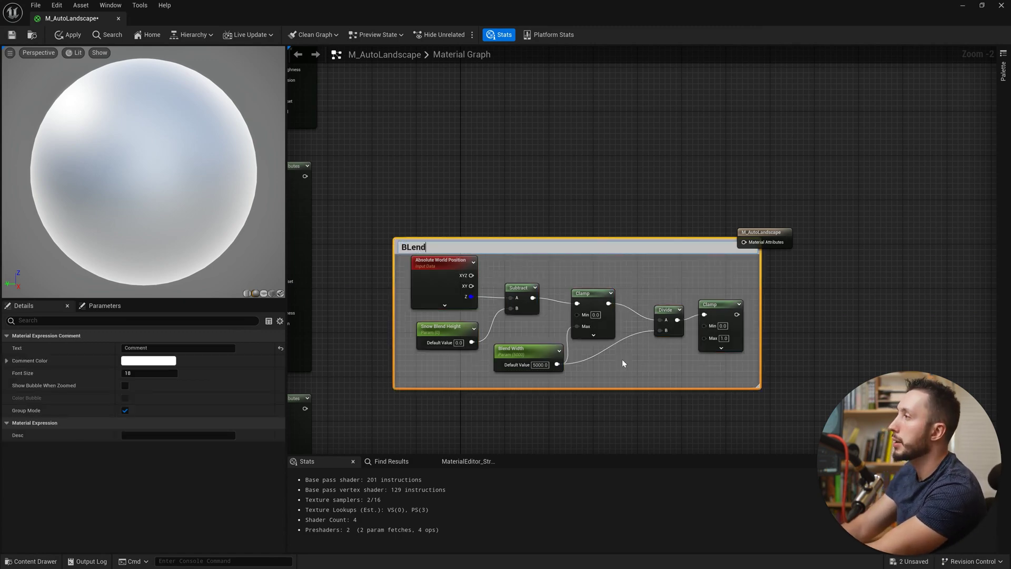
pyautogui.write('eight')
pyautogui.press('Return')
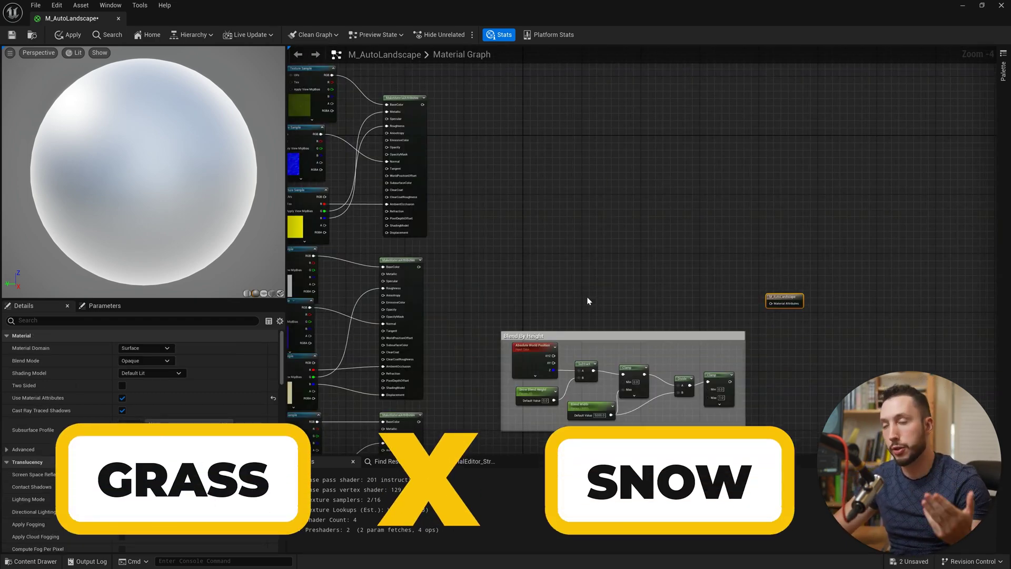
pyautogui.rightClick(654, 264)
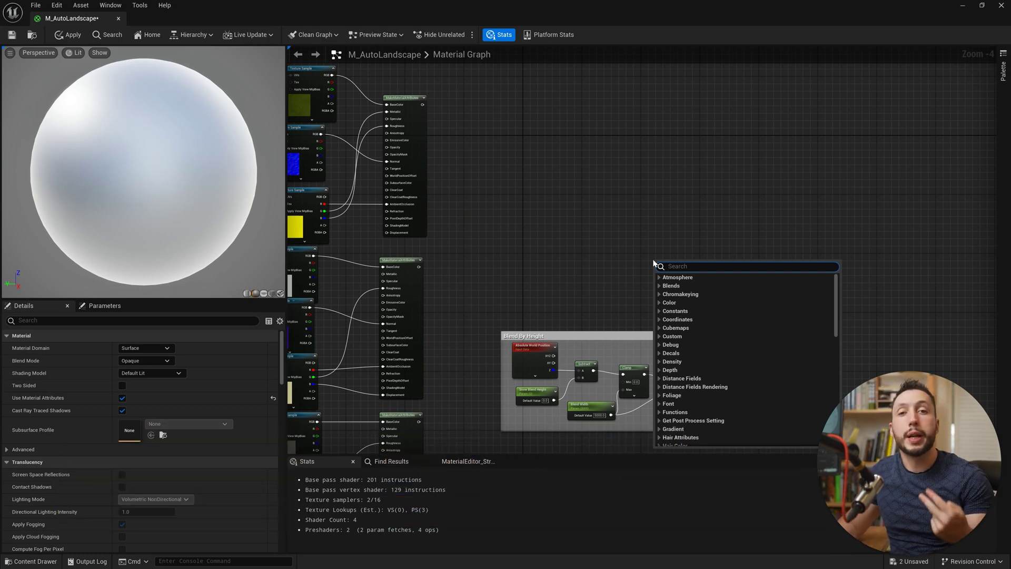
pyautogui.write('lerp')
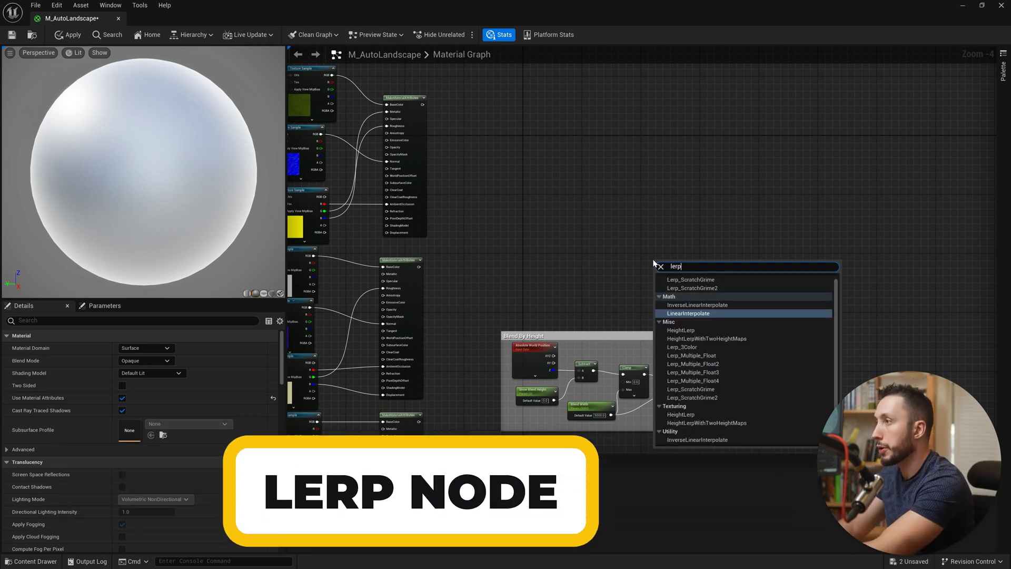
pyautogui.click(683, 315)
pyautogui.moveTo(668, 273); pyautogui.dragTo(605, 240)
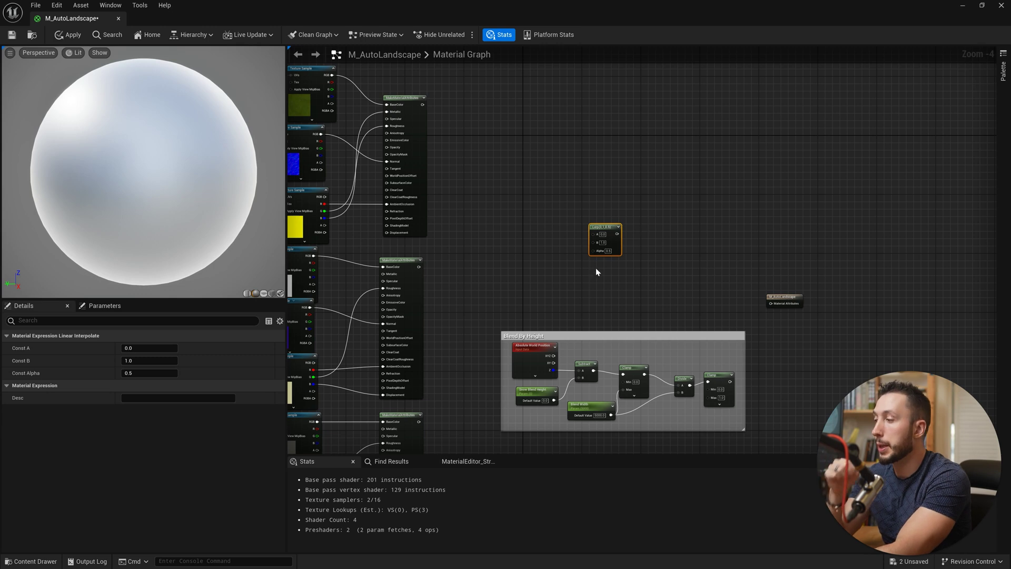
pyautogui.press('Delete')
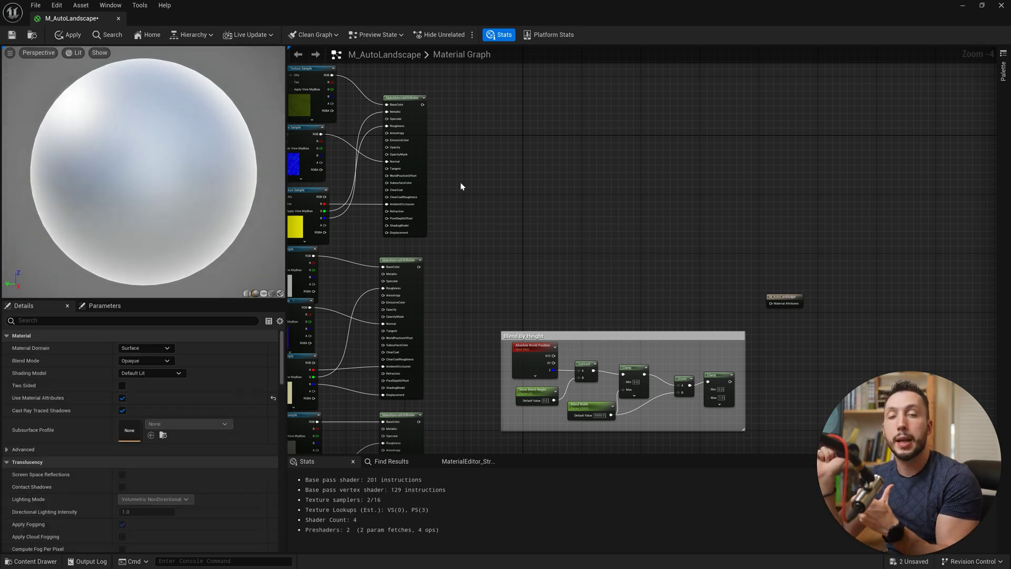
# Step: Add a BlendMaterialAttributes node, feeding A from the uppermost MakeMaterialAttributes node and B from the one directly below it
pyautogui.rightClick(587, 223)
pyautogui.write('blend mat')
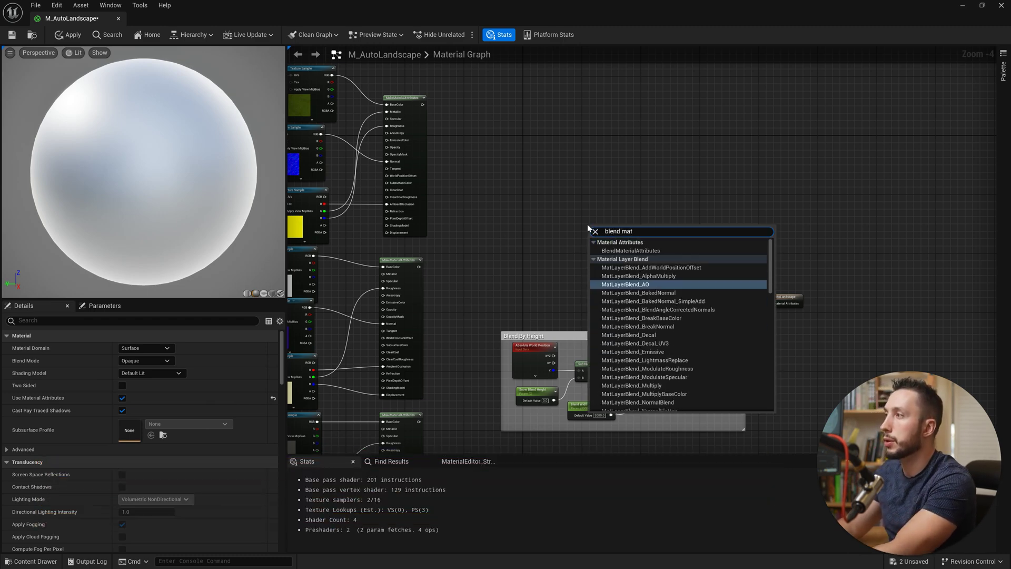
pyautogui.click(658, 251)
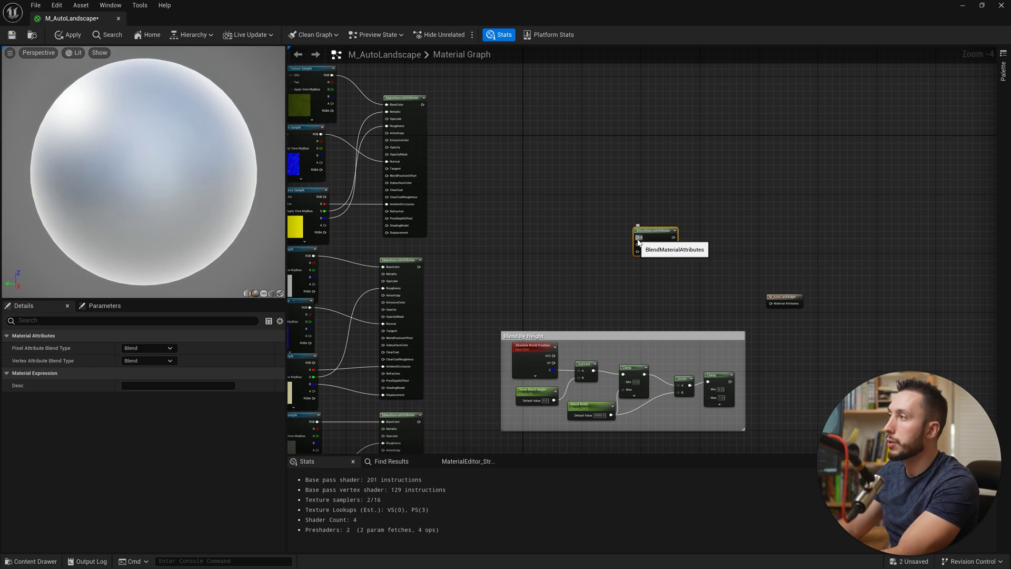
pyautogui.scroll(2, 652, 316)
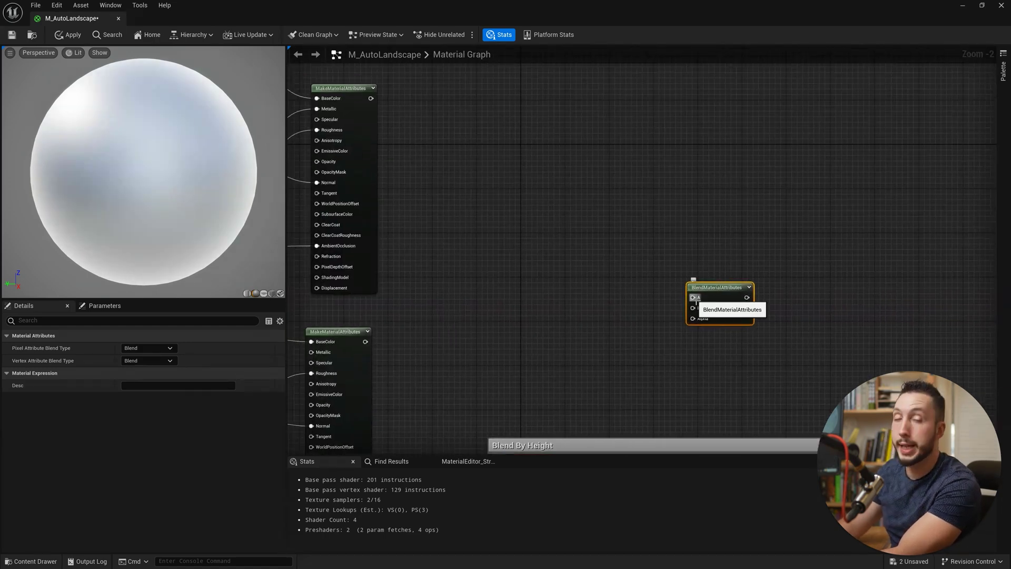
pyautogui.moveTo(693, 297); pyautogui.dragTo(371, 98)
pyautogui.moveTo(474, 210); pyautogui.dragTo(576, 212, button='right')
pyautogui.moveTo(458, 343); pyautogui.dragTo(787, 309)
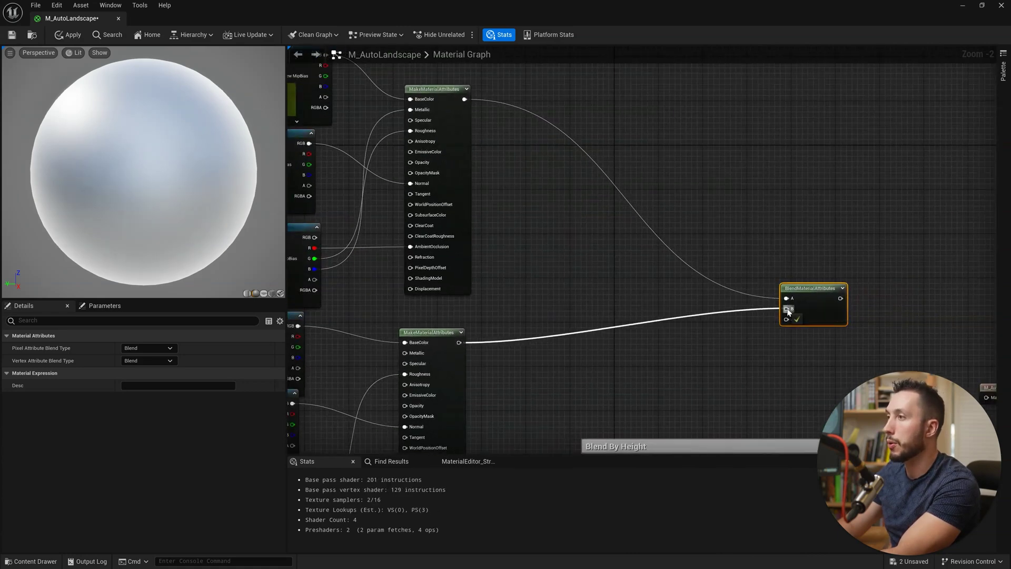
# Step: Space out the BlendMaterialAttributes and material output nodes, and connect the final Clamp's output to the blend's Alpha input
pyautogui.moveTo(624, 396); pyautogui.dragTo(313, 265, button='right')
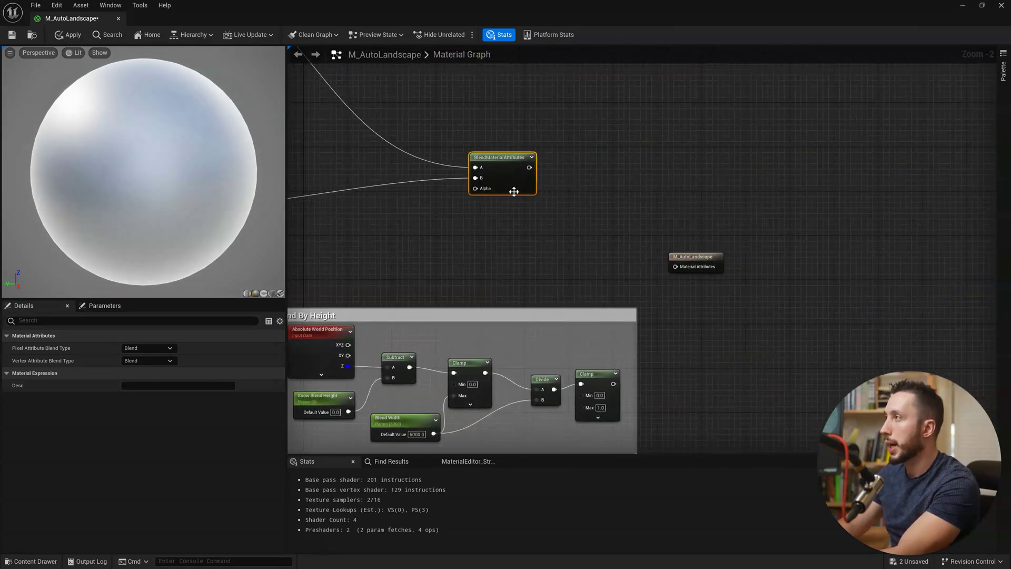
pyautogui.moveTo(530, 193); pyautogui.dragTo(679, 204)
pyautogui.moveTo(721, 254); pyautogui.dragTo(853, 254)
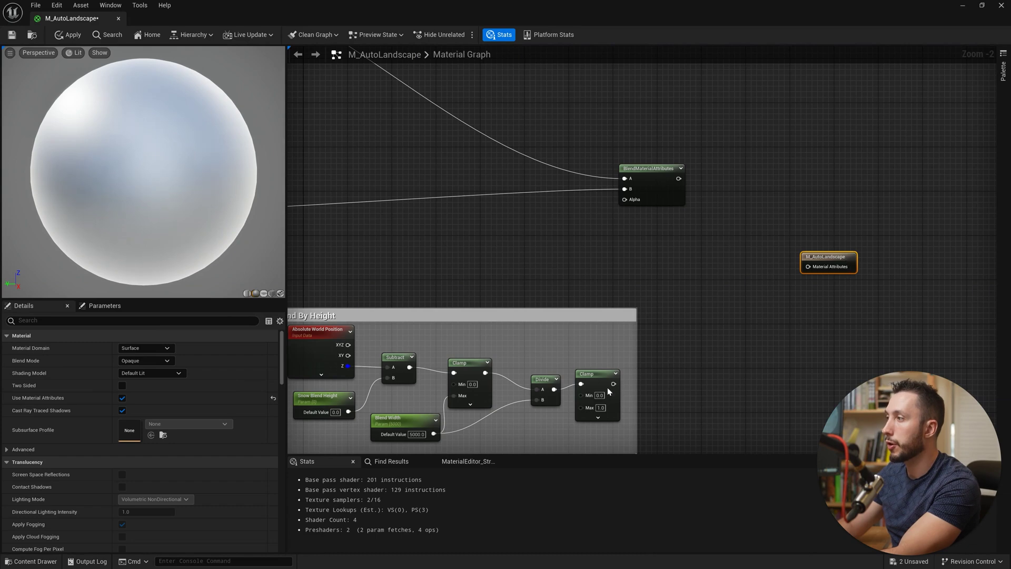
pyautogui.moveTo(614, 384); pyautogui.dragTo(625, 200)
pyautogui.moveTo(315, 373); pyautogui.dragTo(445, 311, button='right')
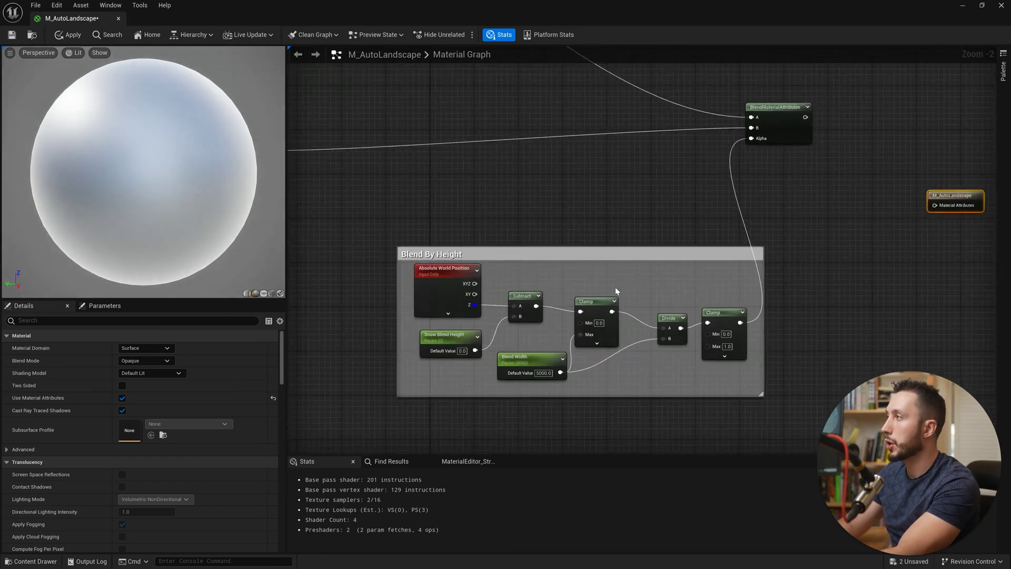
# Step: Move the BlendMaterialAttributes node closer to the material output and trace its inputs back to the MakeMaterialAttributes nodes
pyautogui.moveTo(615, 288); pyautogui.dragTo(458, 346, button='right')
pyautogui.moveTo(458, 274); pyautogui.dragTo(469, 320, button='right')
pyautogui.moveTo(632, 235); pyautogui.dragTo(698, 246)
pyautogui.moveTo(418, 332); pyautogui.dragTo(582, 347, button='right')
pyautogui.moveTo(418, 242); pyautogui.dragTo(691, 264, button='right')
pyautogui.moveTo(574, 208); pyautogui.dragTo(611, 359, button='right')
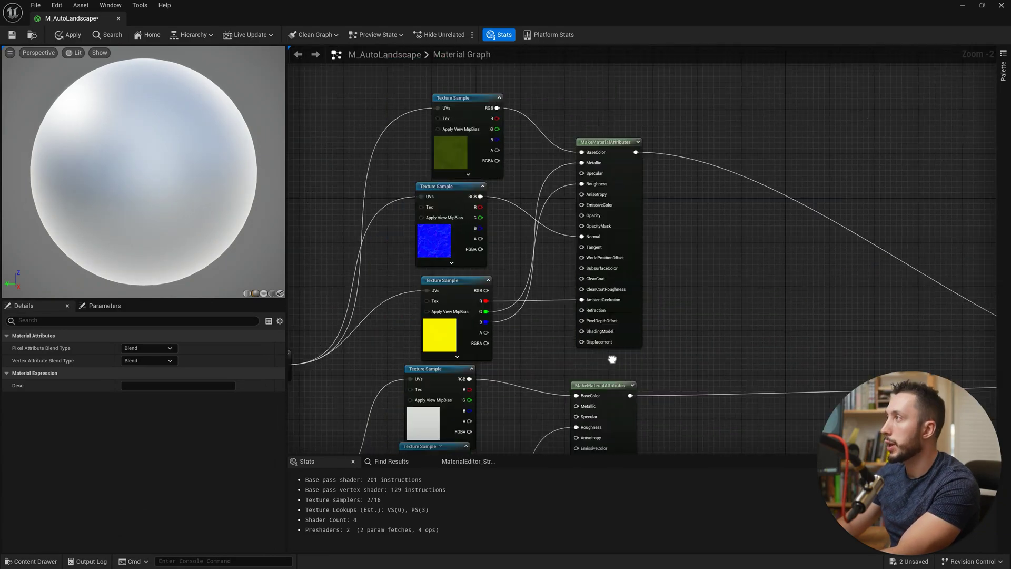
pyautogui.moveTo(868, 263); pyautogui.dragTo(454, 86, button='right')
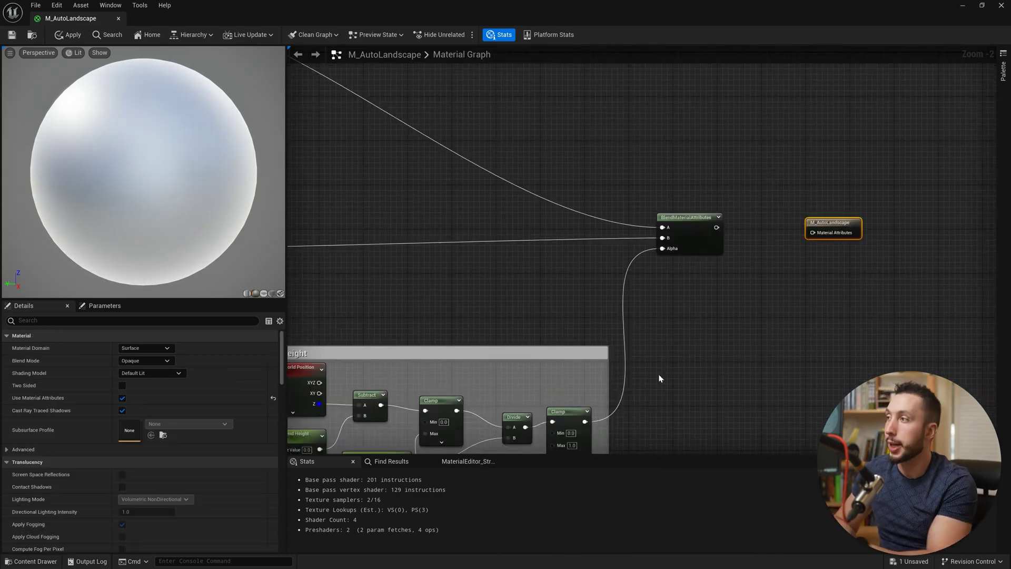
# Step: Connect the BlendMaterialAttributes output to the material's Material Attributes input and save the material
pyautogui.moveTo(734, 250); pyautogui.dragTo(614, 252, button='right')
pyautogui.moveTo(601, 231); pyautogui.dragTo(761, 219)
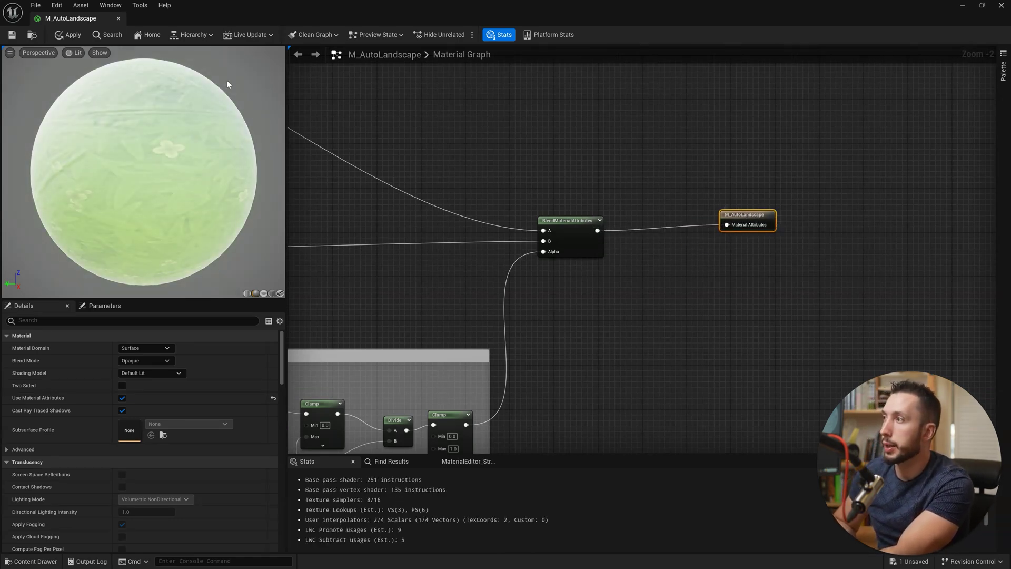
pyautogui.click(12, 35)
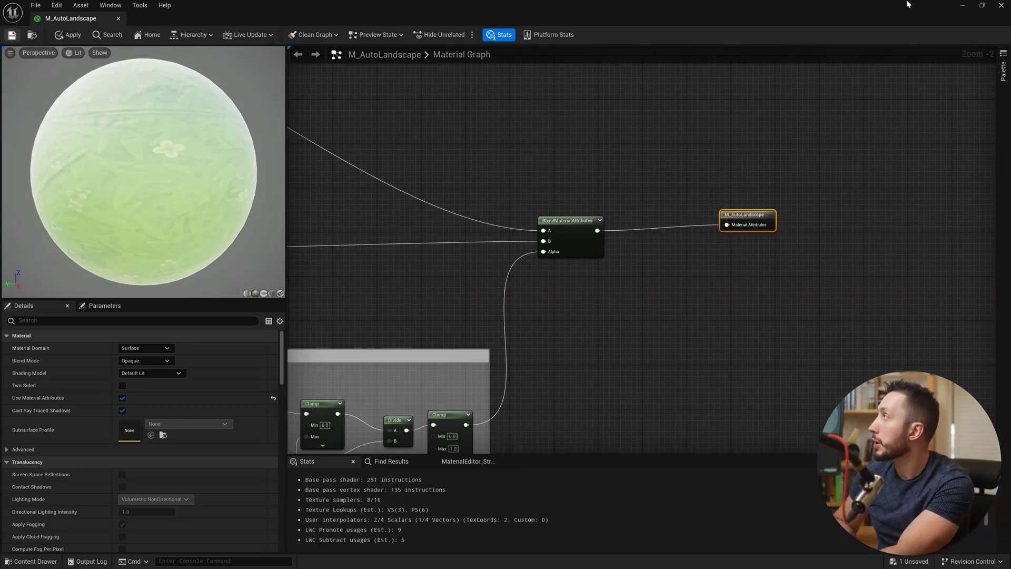
# Step: Switch to the level editor and examine the height-based blend on the landscape's slopes and peaks
pyautogui.click(962, 6)
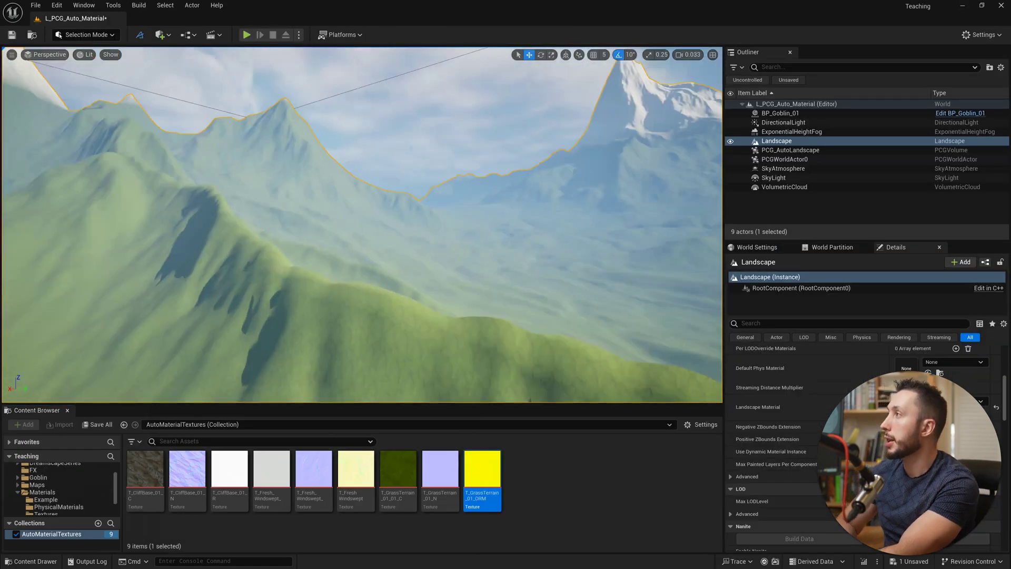
pyautogui.moveTo(363, 227); pyautogui.dragTo(274, 212, button='right')
pyautogui.press('d')
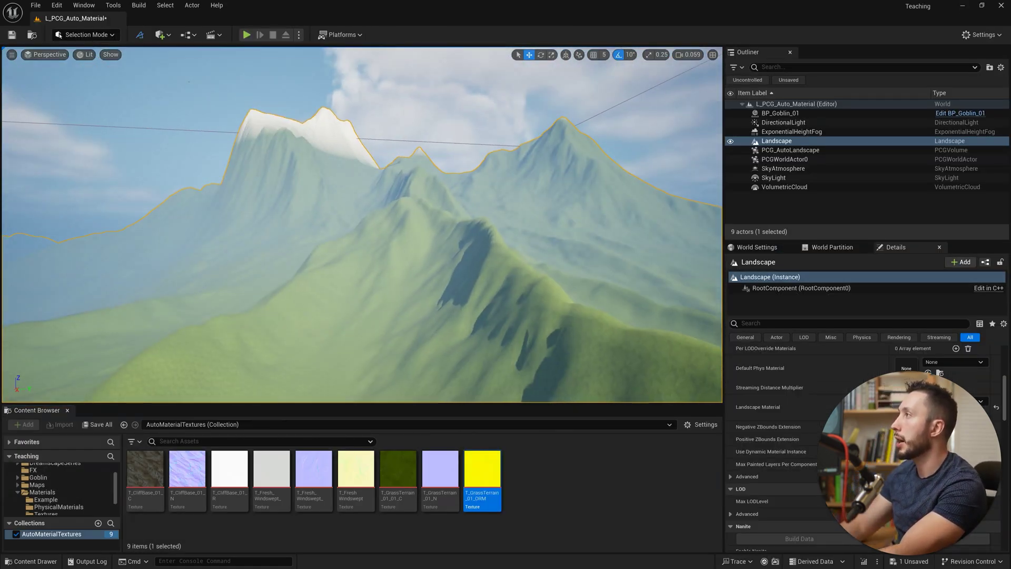
pyautogui.scroll(1, 363, 226)
pyautogui.moveTo(363, 226); pyautogui.dragTo(346, 166, button='right')
pyautogui.moveTo(399, 209); pyautogui.dragTo(399, 295, button='right')
pyautogui.press('w')
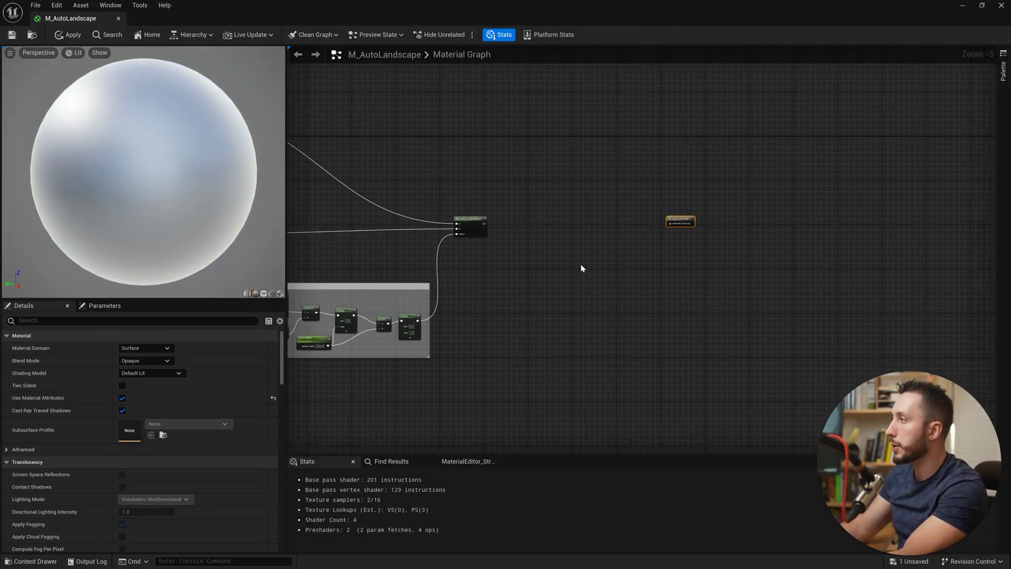
# Step: Add a WorldAlignedBlend node to the material graph in the free area between BlendMaterialAttributes and the material output
pyautogui.scroll(4, 582, 269)
pyautogui.moveTo(638, 350); pyautogui.dragTo(661, 284, button='right')
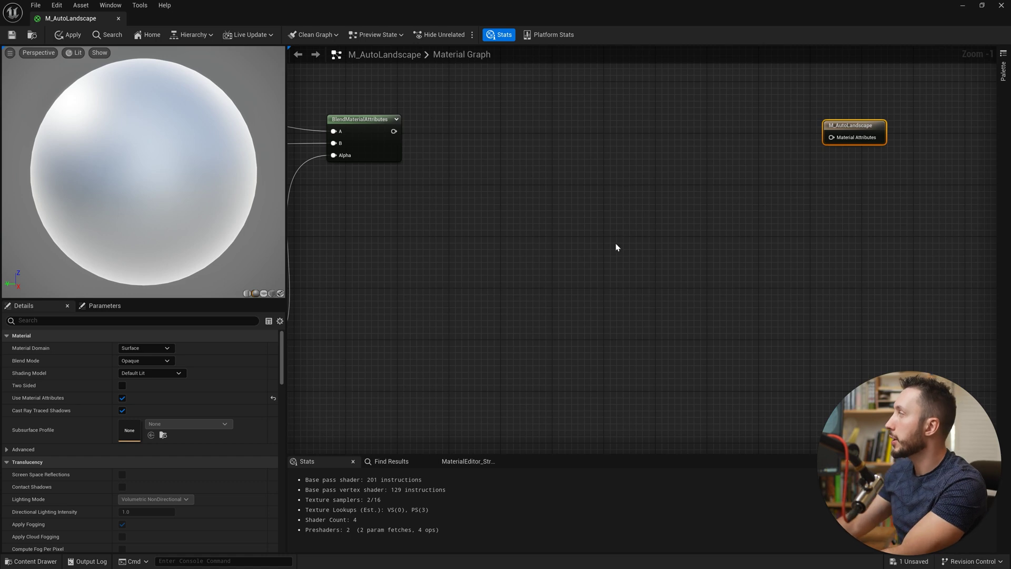
pyautogui.rightClick(637, 267)
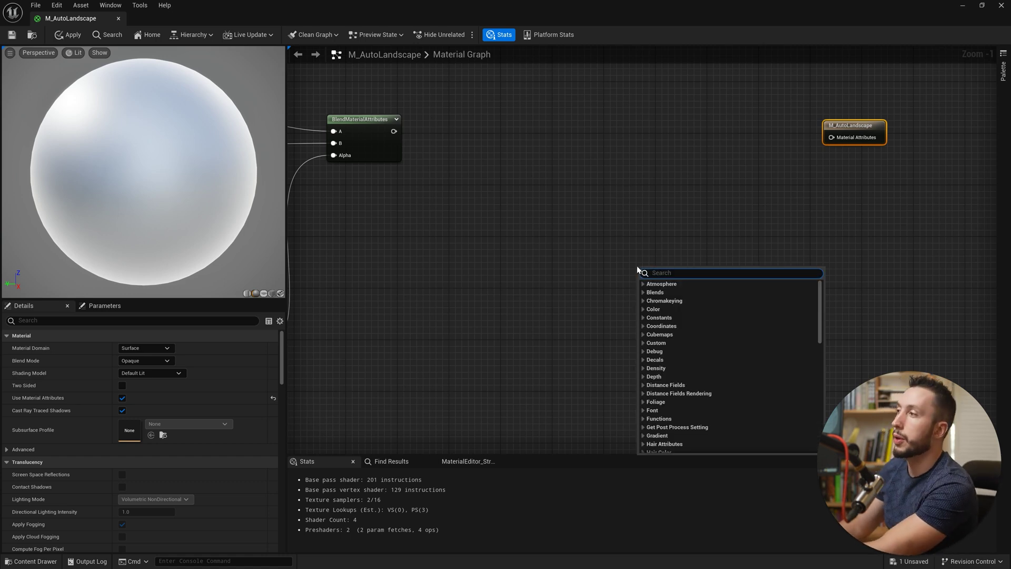
pyautogui.write('wor')
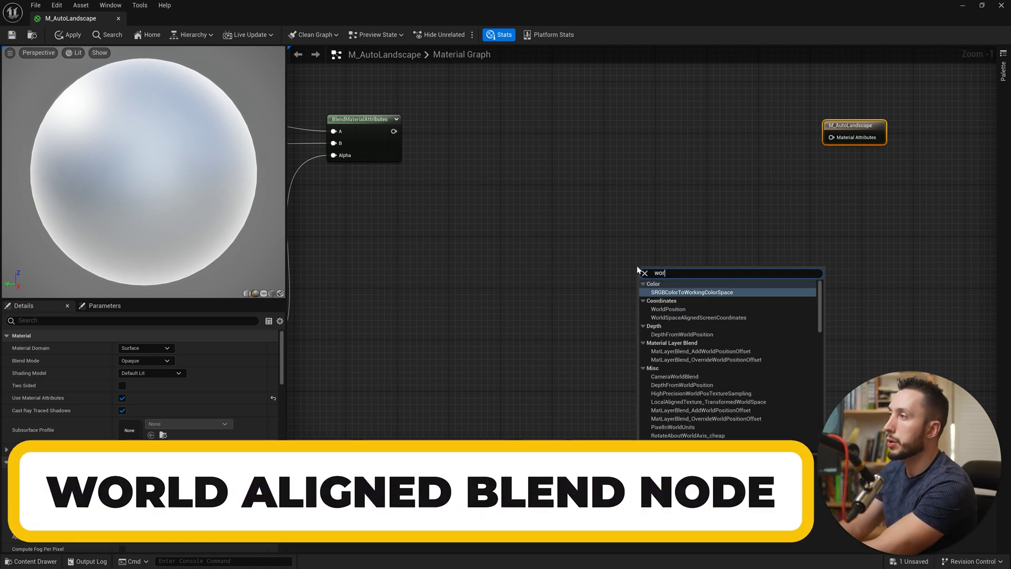
pyautogui.write('ld aligned')
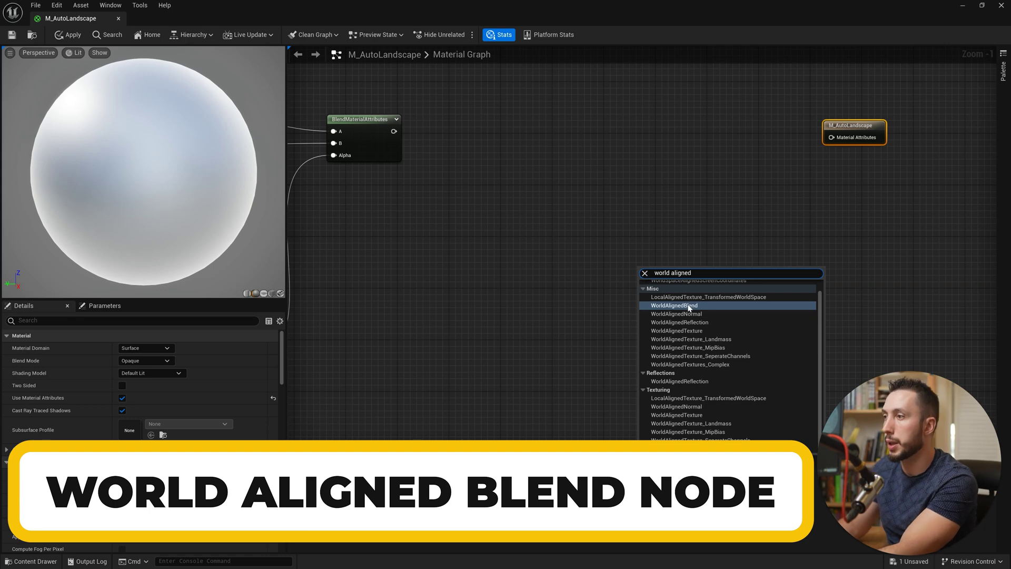
pyautogui.click(689, 308)
pyautogui.moveTo(710, 281); pyautogui.dragTo(640, 226)
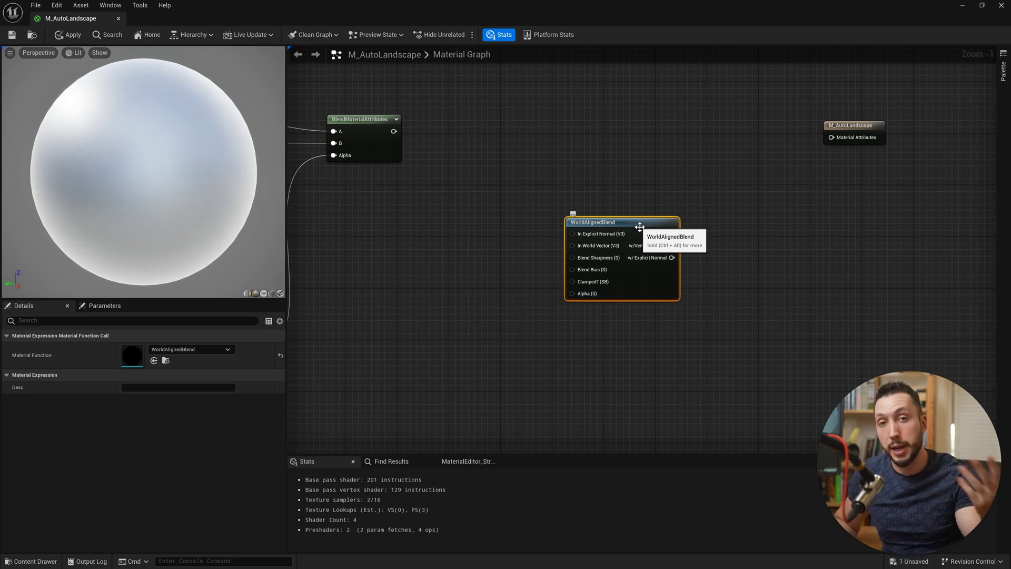
pyautogui.scroll(1, 639, 226)
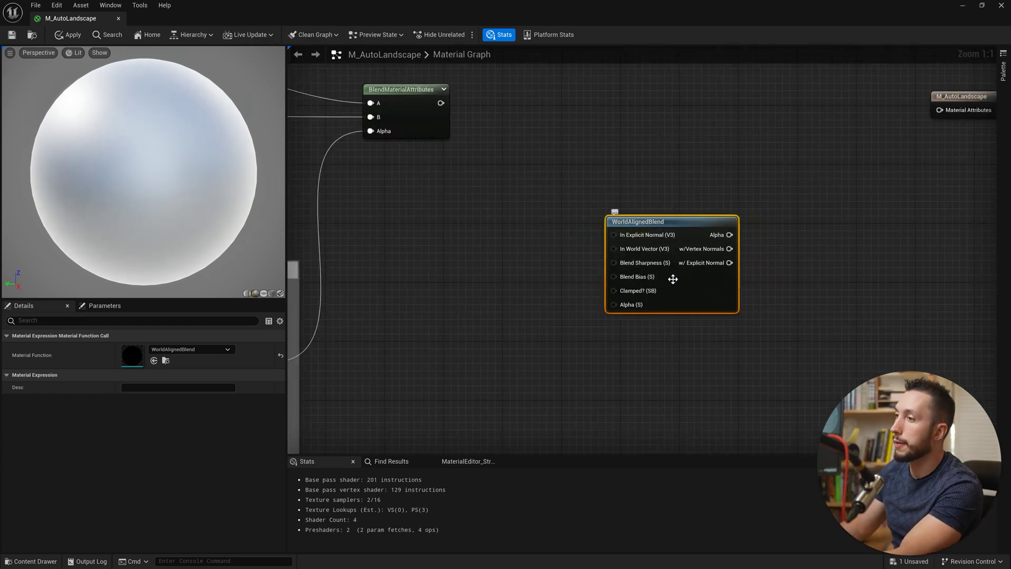
pyautogui.moveTo(610, 250)
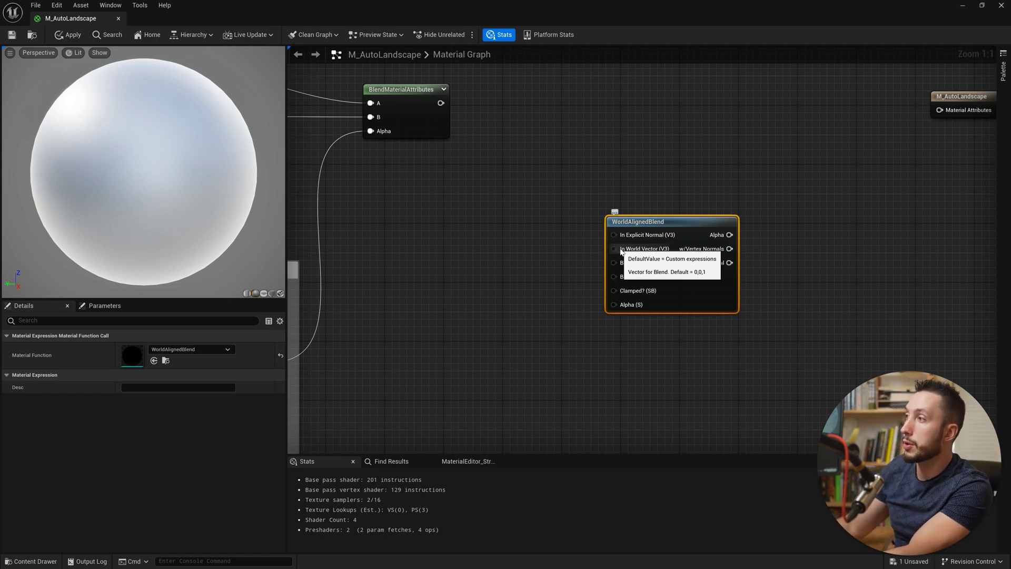
pyautogui.click(557, 252)
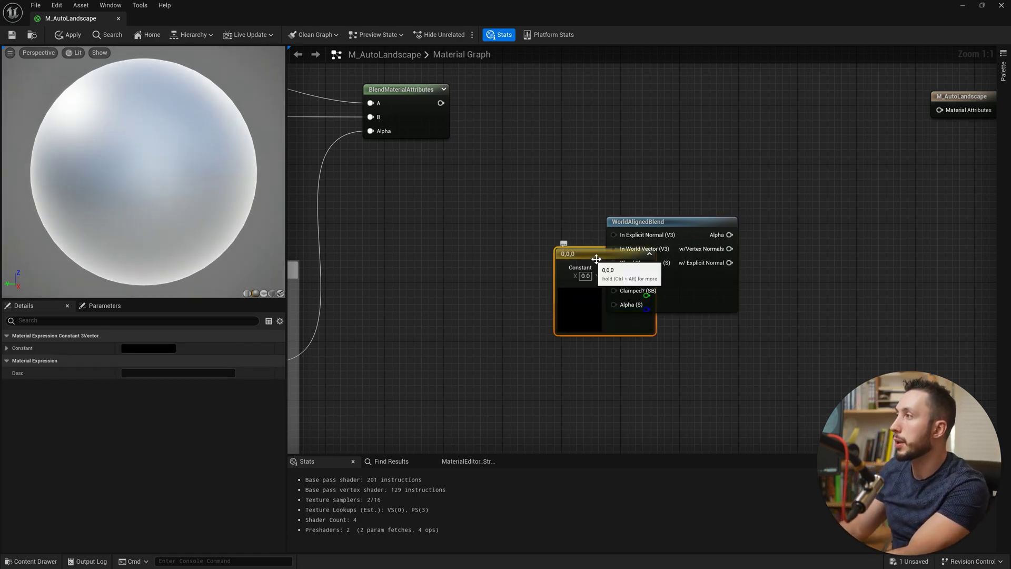
pyautogui.moveTo(596, 259); pyautogui.dragTo(508, 241)
pyautogui.click(523, 259)
pyautogui.write('1')
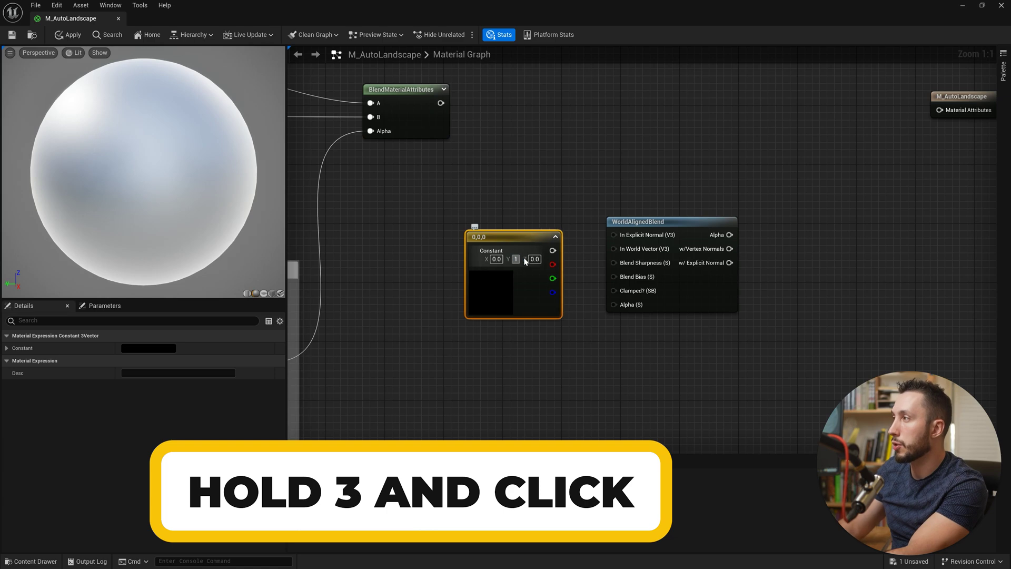
pyautogui.press('Return')
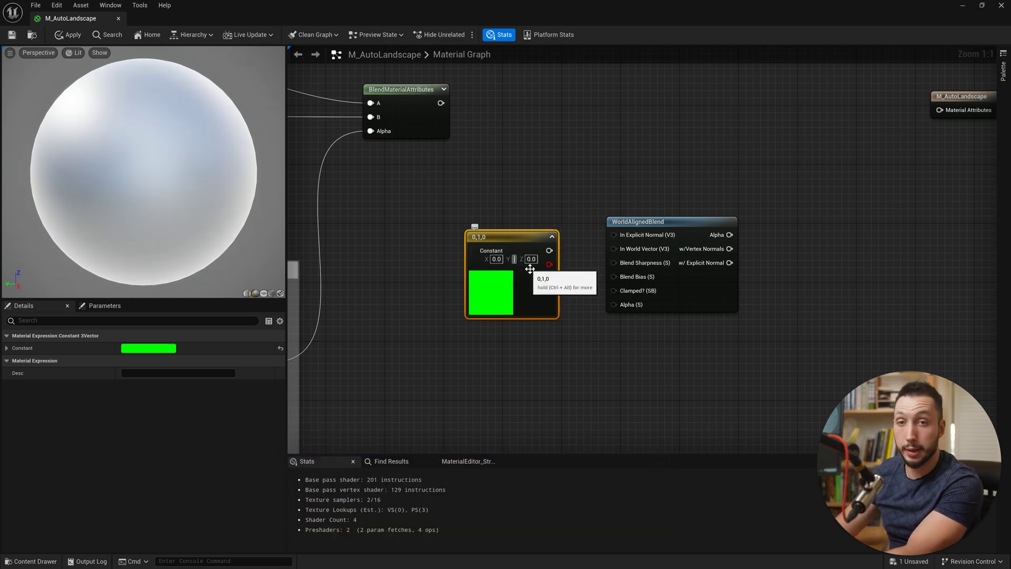
pyautogui.press('Return')
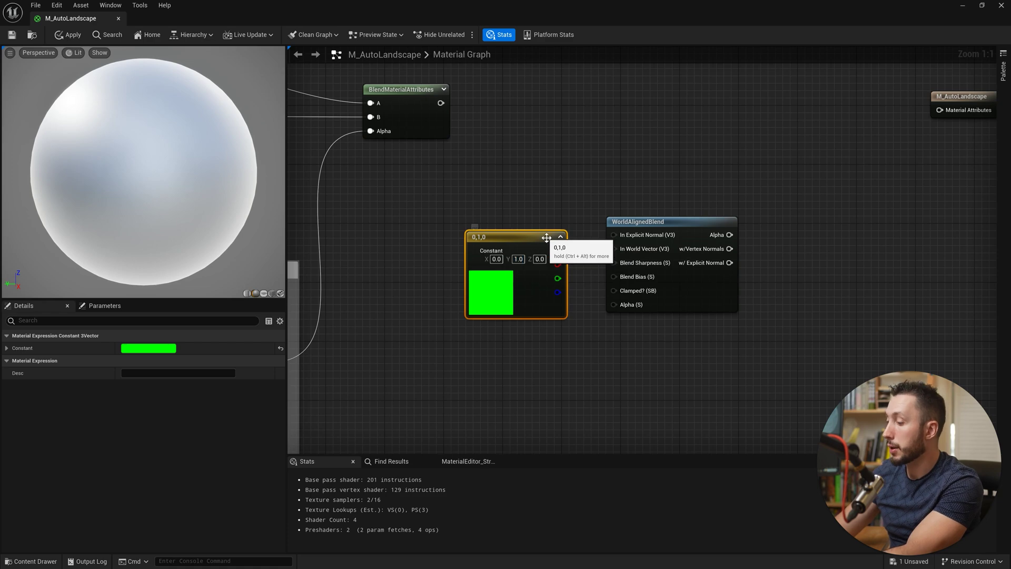
pyautogui.press('Delete')
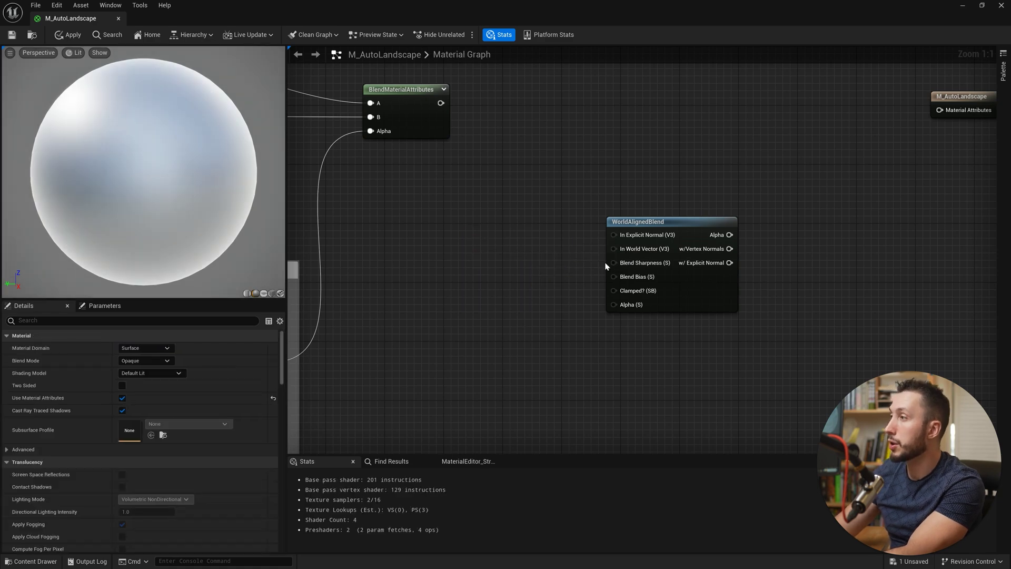
# Step: Add a scalar parameter named Rock Blend Sharpness with default value 15, feeding WorldAlignedBlend's Blend Sharpness input
pyautogui.press('s')
pyautogui.click(539, 266)
pyautogui.moveTo(580, 286); pyautogui.dragTo(534, 277)
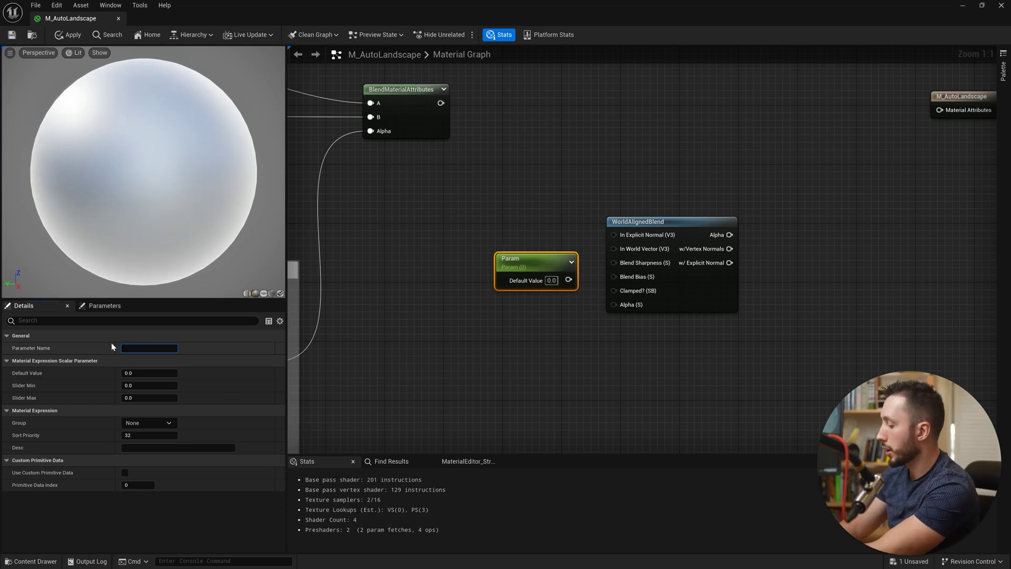
pyautogui.write('Rock Blend Sharpness')
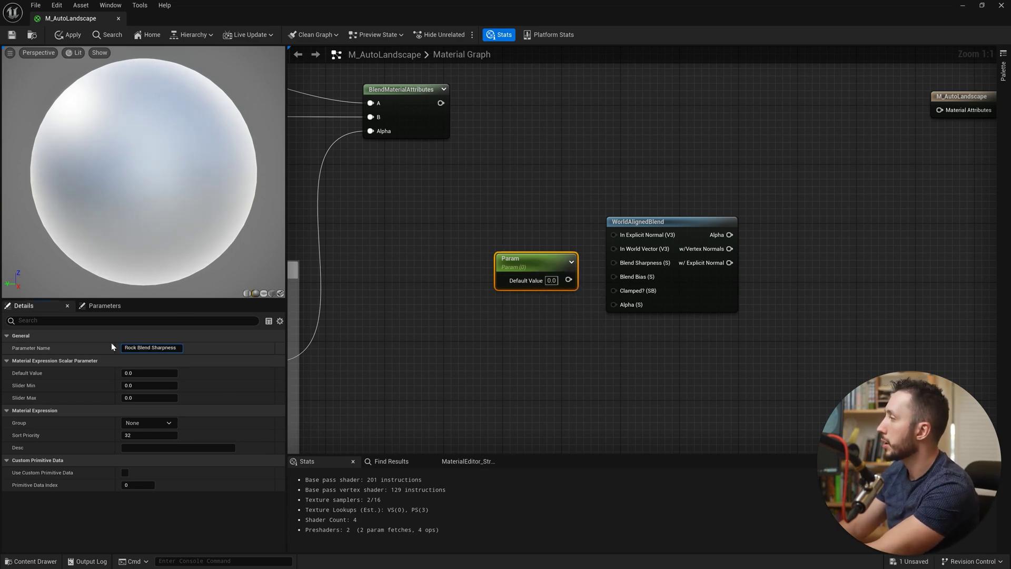
pyautogui.press('Return')
pyautogui.moveTo(570, 279); pyautogui.dragTo(549, 257)
pyautogui.click(551, 266)
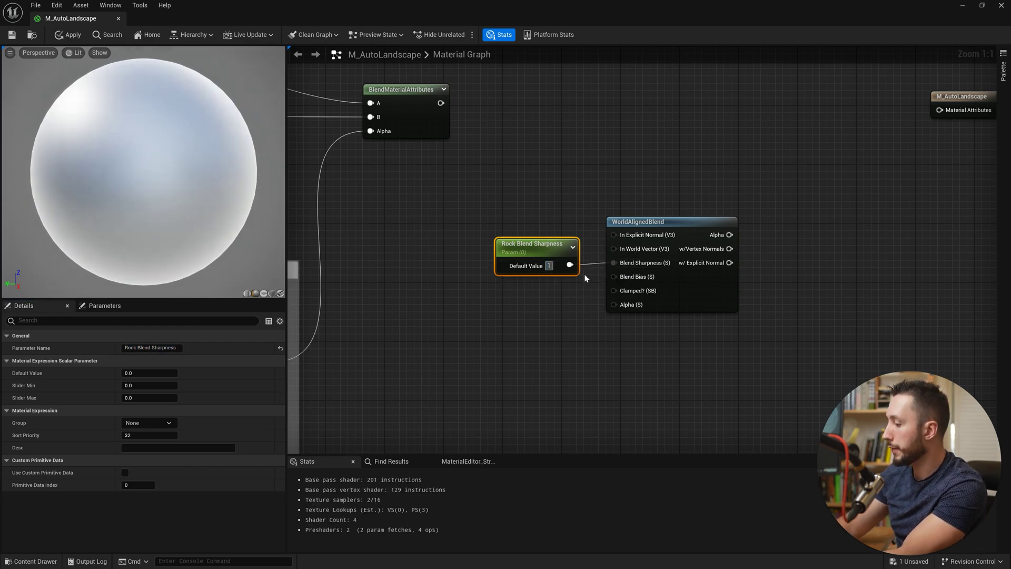
pyautogui.write('15')
pyautogui.press('Return')
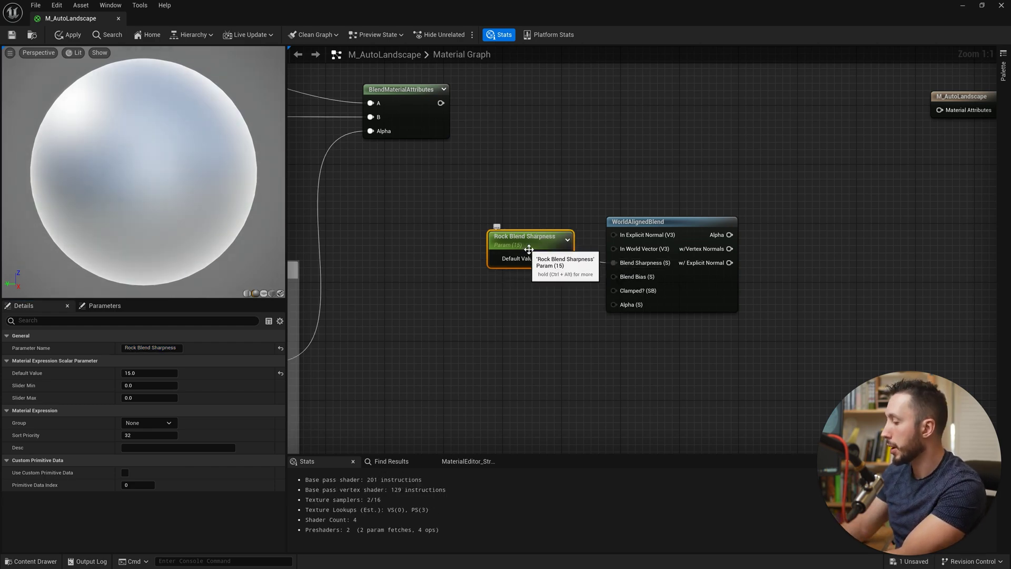
# Step: Duplicate the Rock Blend Sharpness parameter as Blend Bias with default value -5, feeding WorldAlignedBlend's Blend Bias input
pyautogui.hotkey('ctrl', 'd')
pyautogui.moveTo(534, 289); pyautogui.dragTo(483, 289)
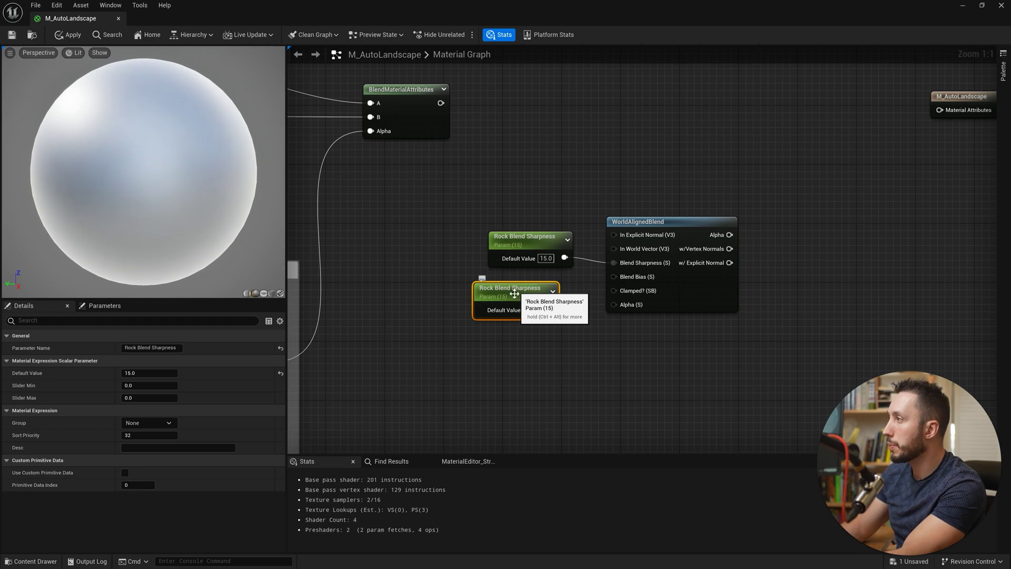
pyautogui.click(160, 348)
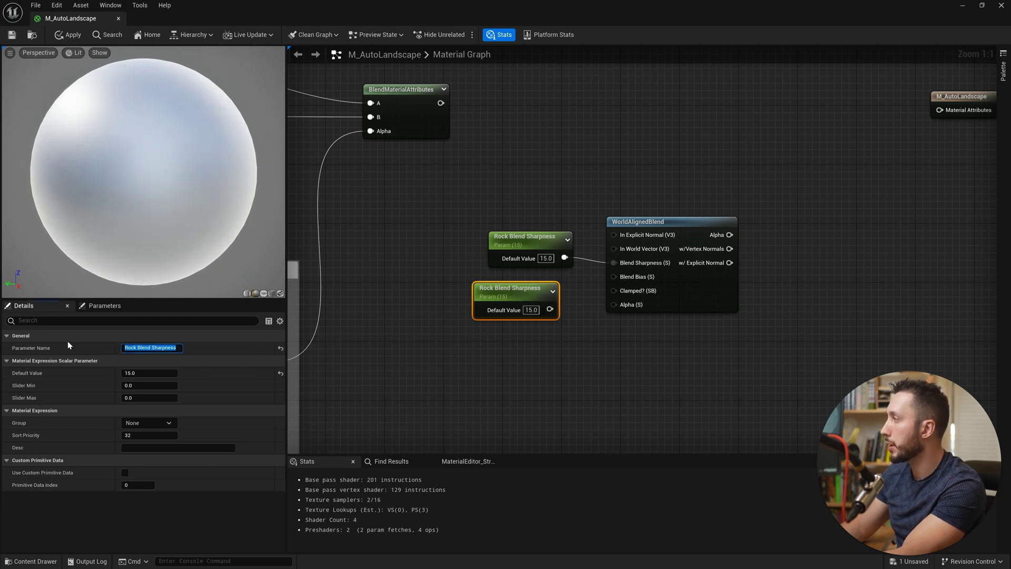
pyautogui.write('Blend Bias')
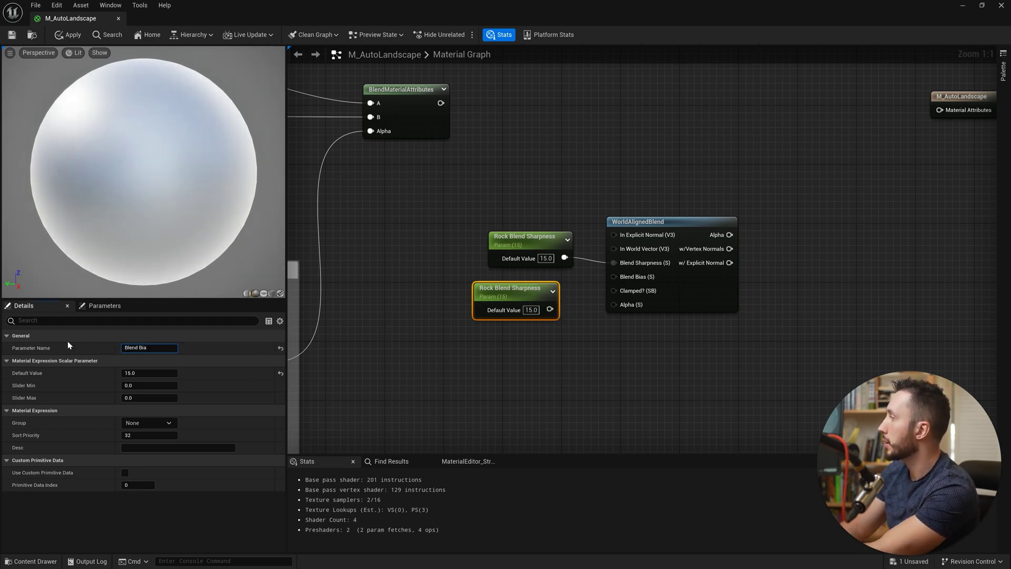
pyautogui.press('Return')
pyautogui.click(531, 310)
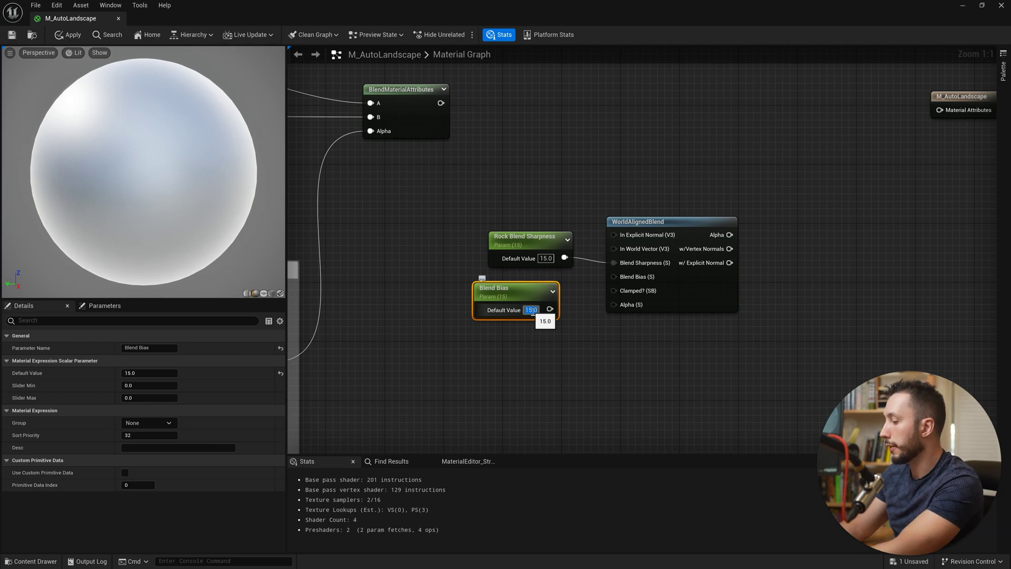
pyautogui.write('-5')
pyautogui.press('Return')
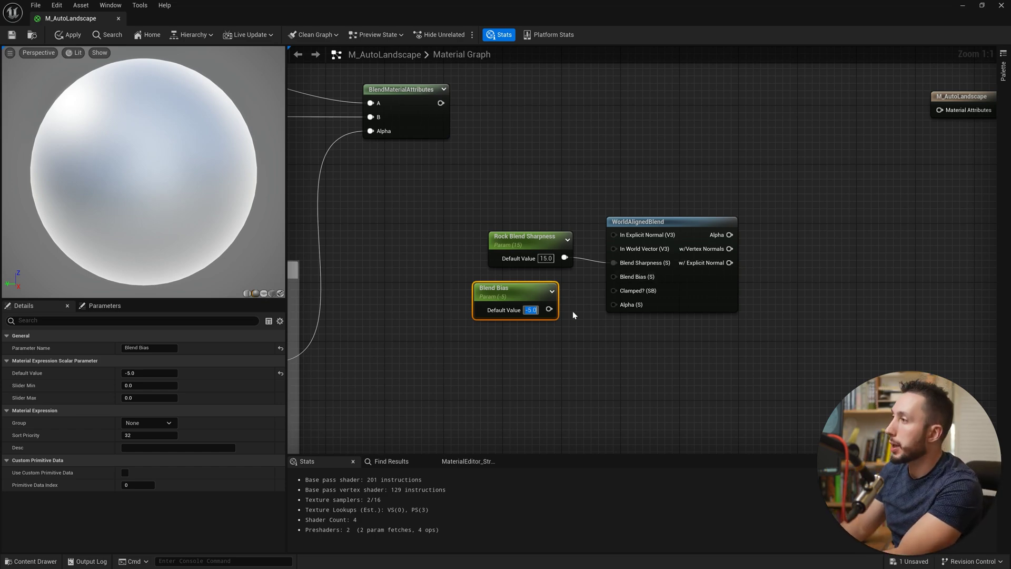
pyautogui.moveTo(552, 313); pyautogui.dragTo(613, 276)
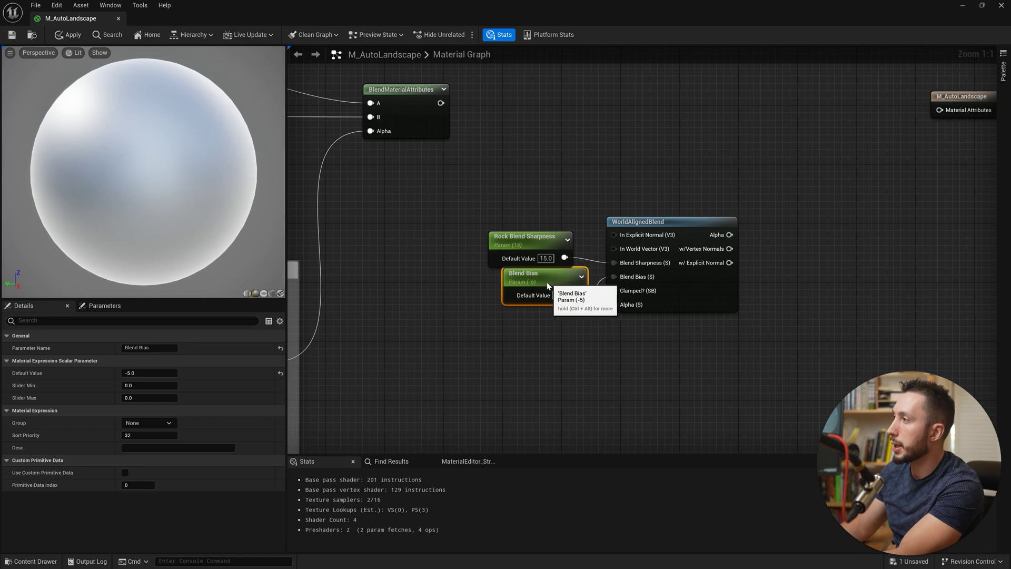
# Step: Add a second BlendMaterialAttributes node above WorldAlignedBlend and feed its Alpha input from the w/Vertex Normals output
pyautogui.moveTo(724, 303); pyautogui.dragTo(592, 370, button='right')
pyautogui.moveTo(514, 221); pyautogui.dragTo(607, 209, button='right')
pyautogui.rightClick(599, 201)
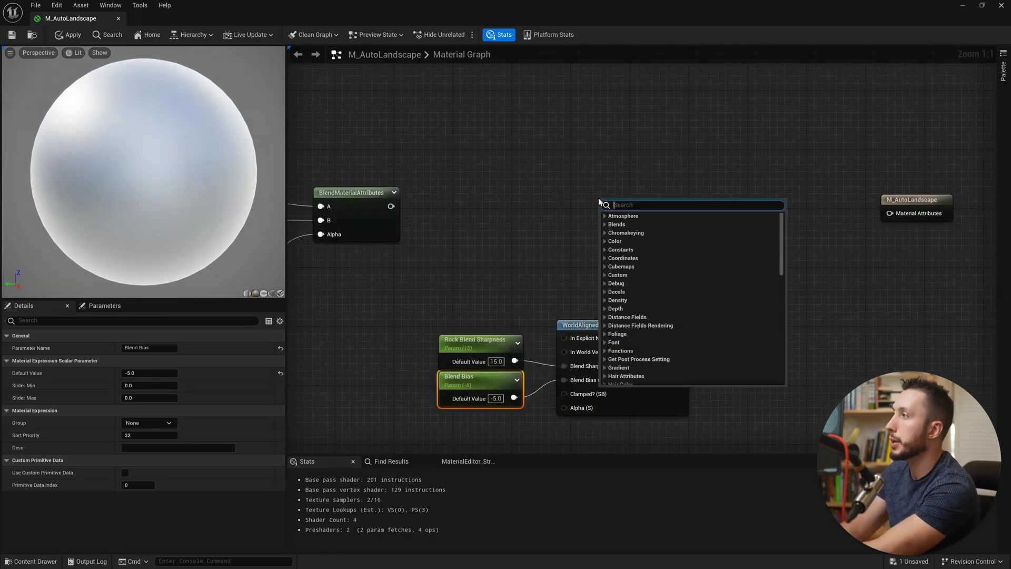
pyautogui.write('blen')
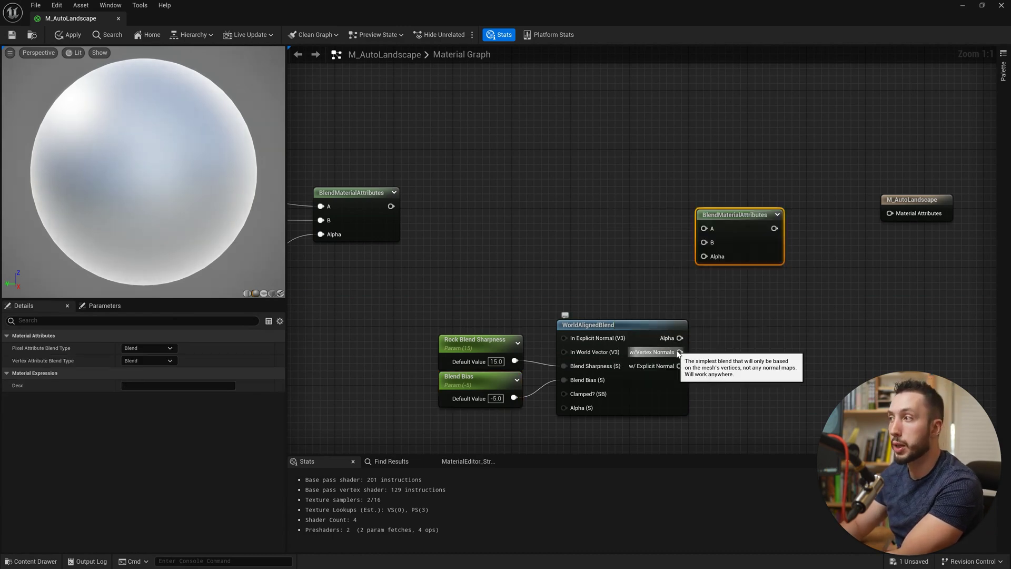
pyautogui.moveTo(679, 352); pyautogui.dragTo(704, 257)
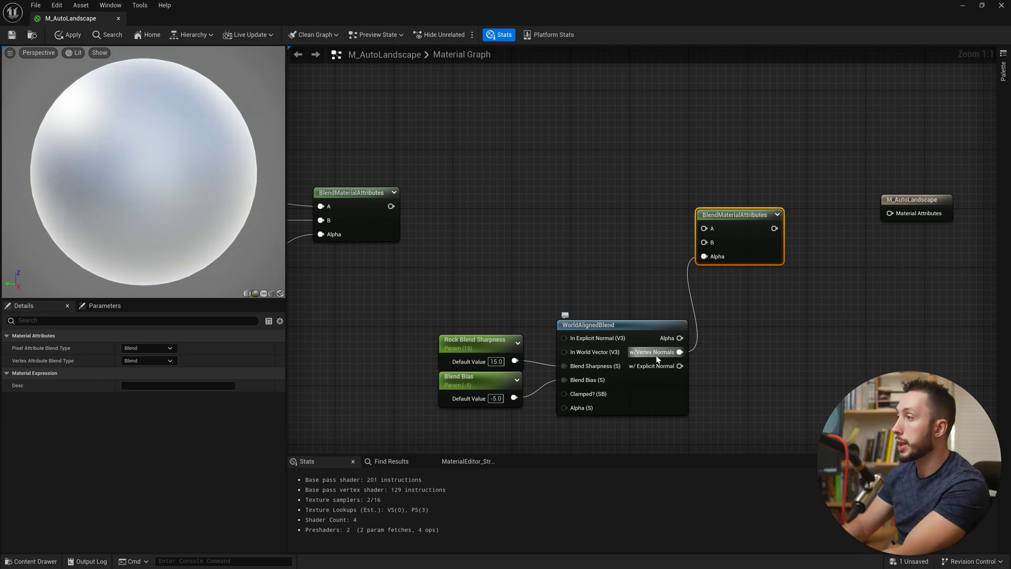
pyautogui.moveTo(696, 340); pyautogui.dragTo(616, 332, button='right')
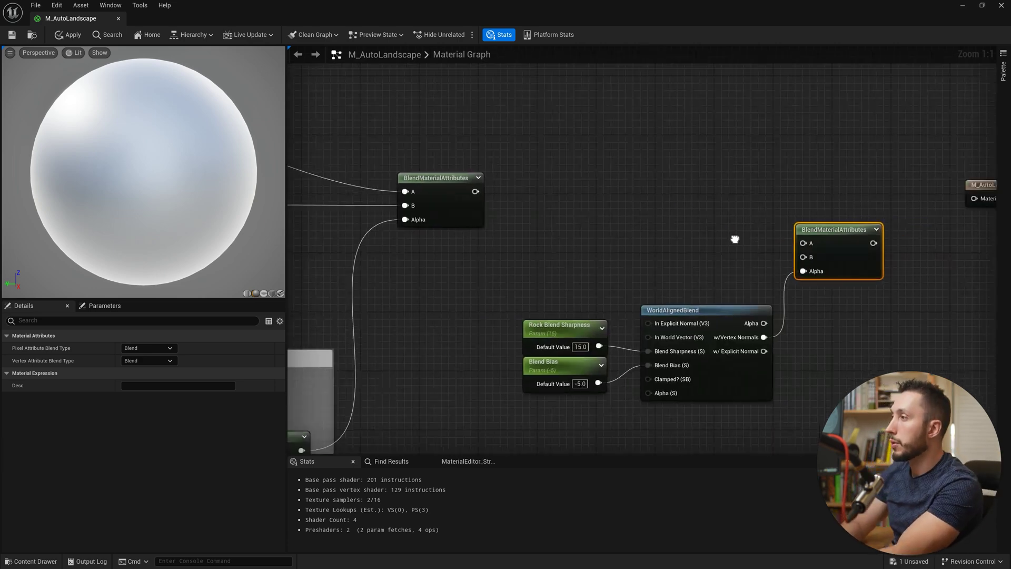
pyautogui.moveTo(734, 237); pyautogui.dragTo(651, 232, button='right')
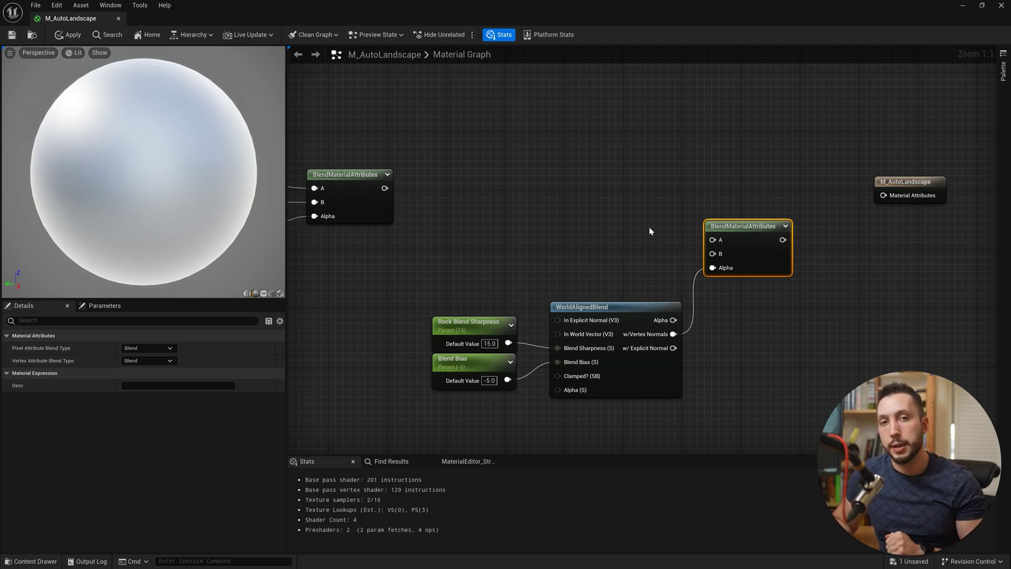
pyautogui.scroll(-2, 650, 231)
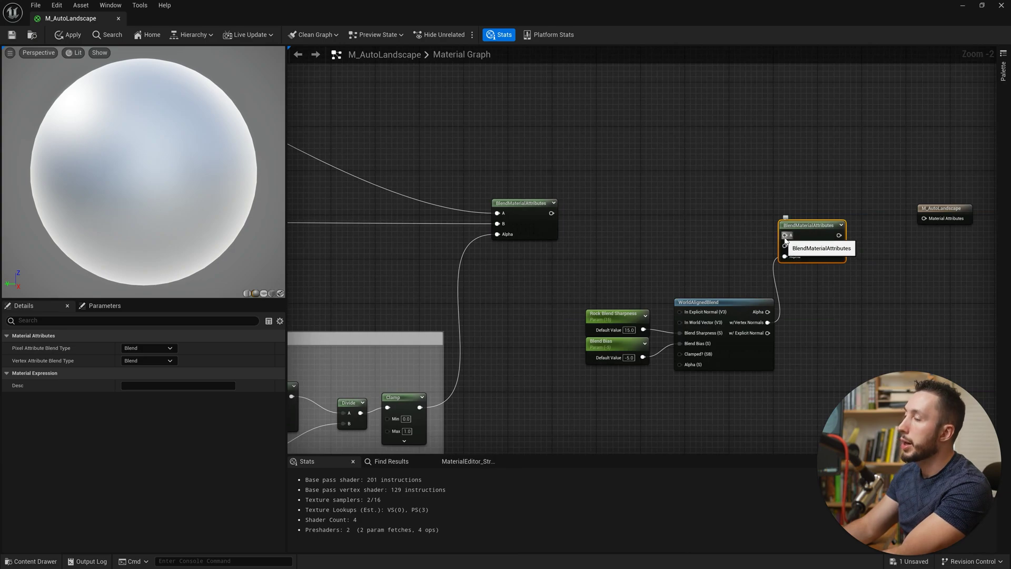
# Step: Feed the second BlendMaterialAttributes node's A input from the lowest MakeMaterialAttributes node, routing the wire around the Blend By Height group with reroute nodes
pyautogui.moveTo(785, 235); pyautogui.dragTo(507, 202)
pyautogui.moveTo(799, 251); pyautogui.dragTo(373, 372, button='right')
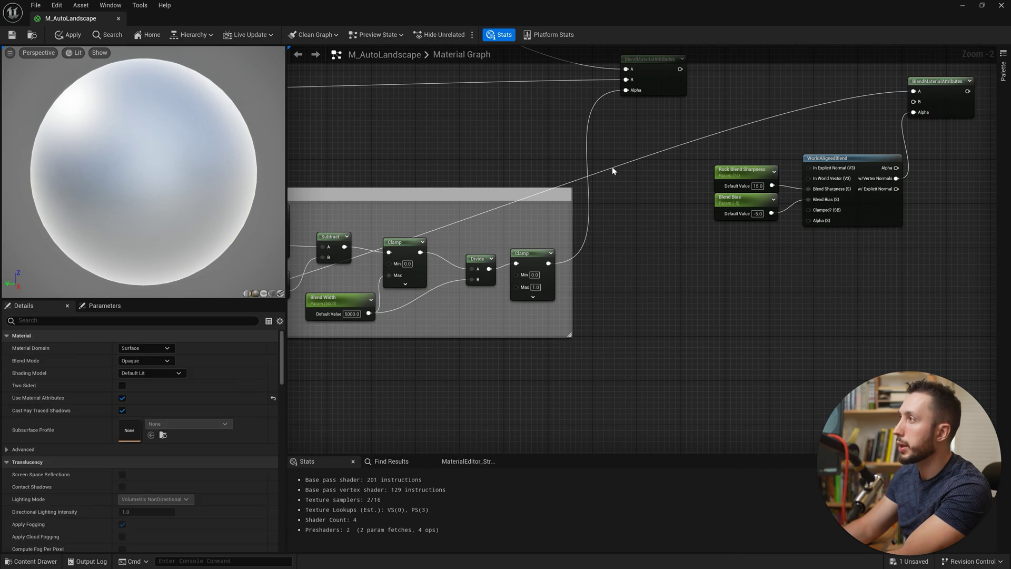
pyautogui.doubleClick(612, 167)
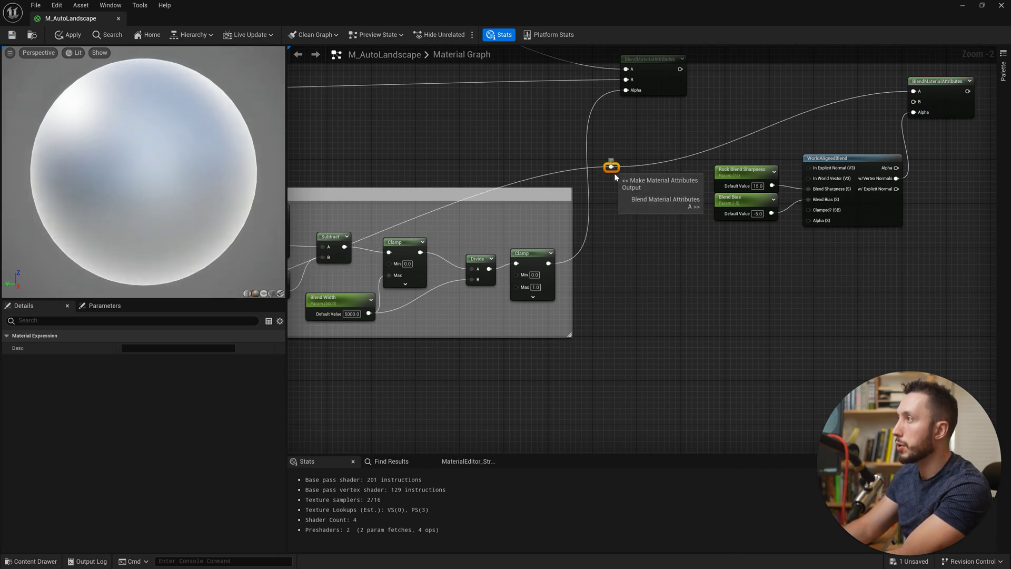
pyautogui.moveTo(613, 169); pyautogui.dragTo(578, 342)
pyautogui.moveTo(452, 335); pyautogui.dragTo(807, 254, button='right')
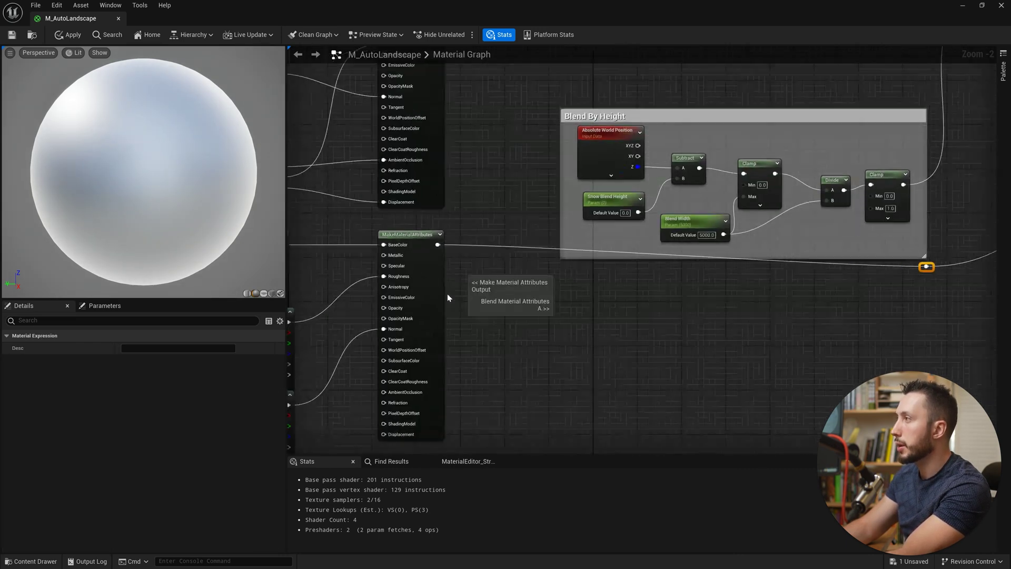
pyautogui.click(437, 321)
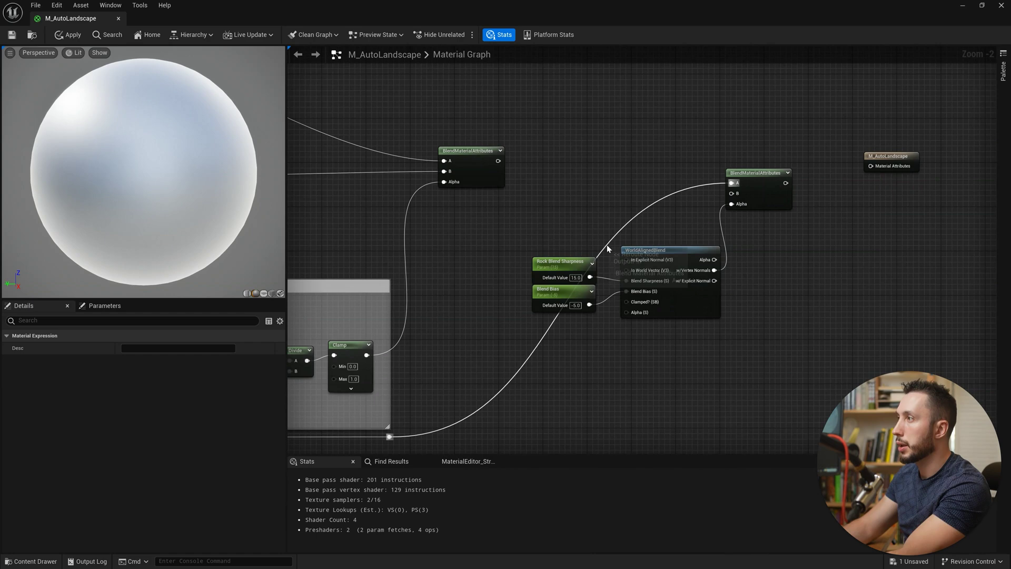
pyautogui.moveTo(608, 249); pyautogui.dragTo(524, 216)
pyautogui.click(632, 211)
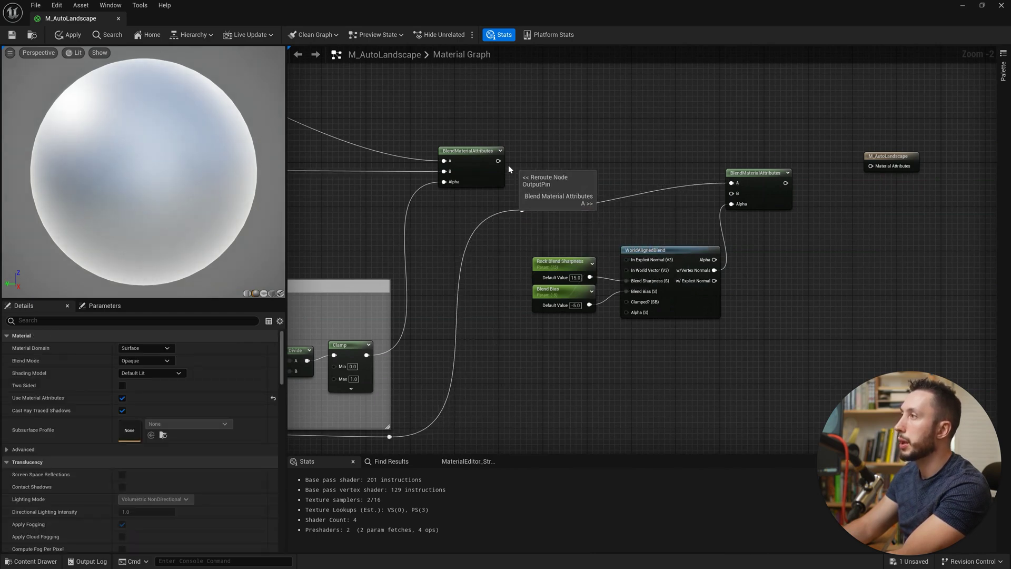
# Step: Connect the first BlendMaterialAttributes output to the second blend's B input, feed its result to the material output's Material Attributes, and save
pyautogui.moveTo(498, 161); pyautogui.dragTo(759, 188)
pyautogui.moveTo(551, 189); pyautogui.dragTo(556, 233, button='right')
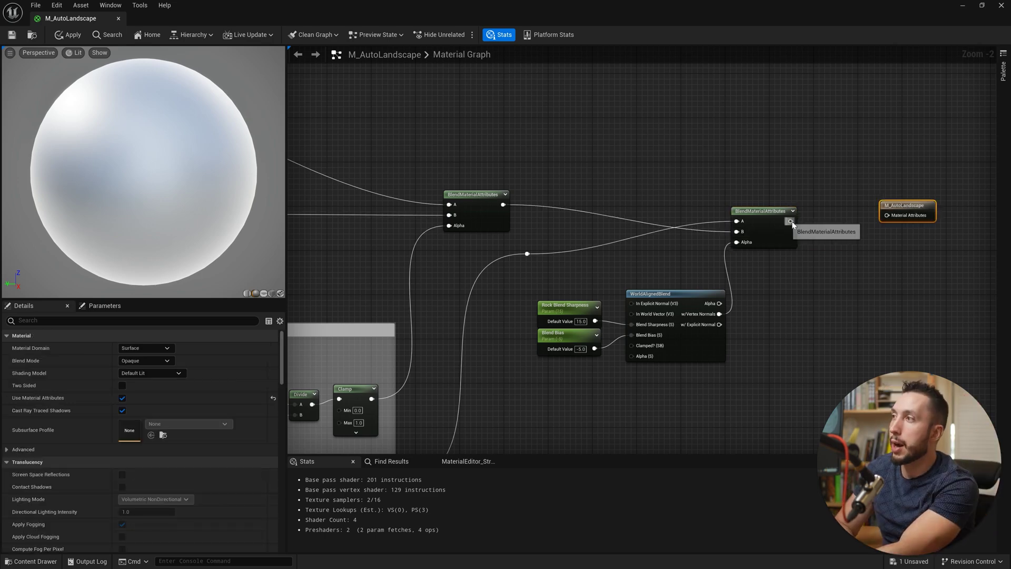
pyautogui.moveTo(790, 221); pyautogui.dragTo(918, 213)
pyautogui.hotkey('ctrl', 's')
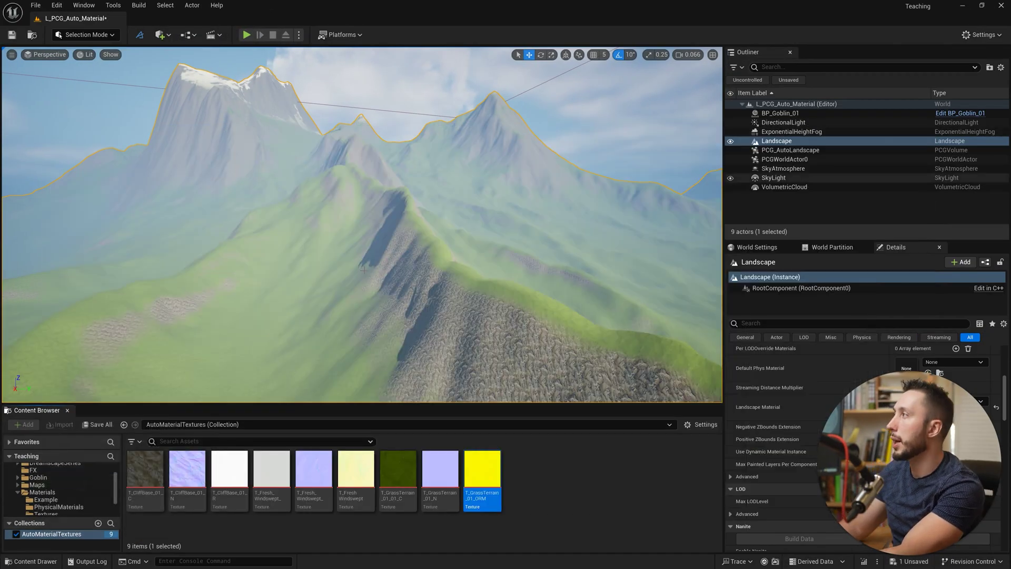
# Step: Examine how grass, rock and snow blend across the landscape's slopes, ridge and peaks in the level viewport
pyautogui.moveTo(362, 225); pyautogui.dragTo(386, 239, button='right')
pyautogui.press('d')
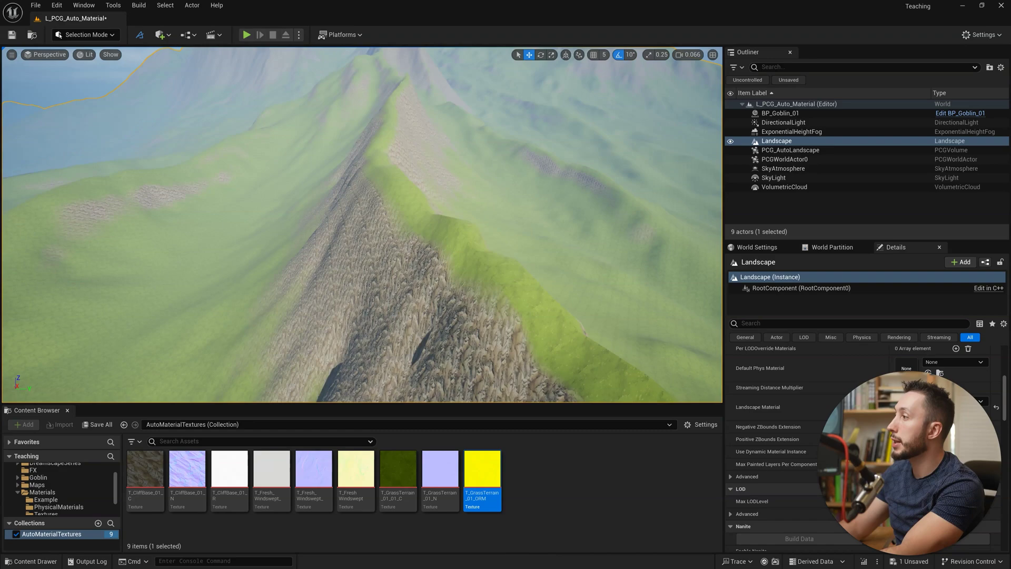
pyautogui.press('w')
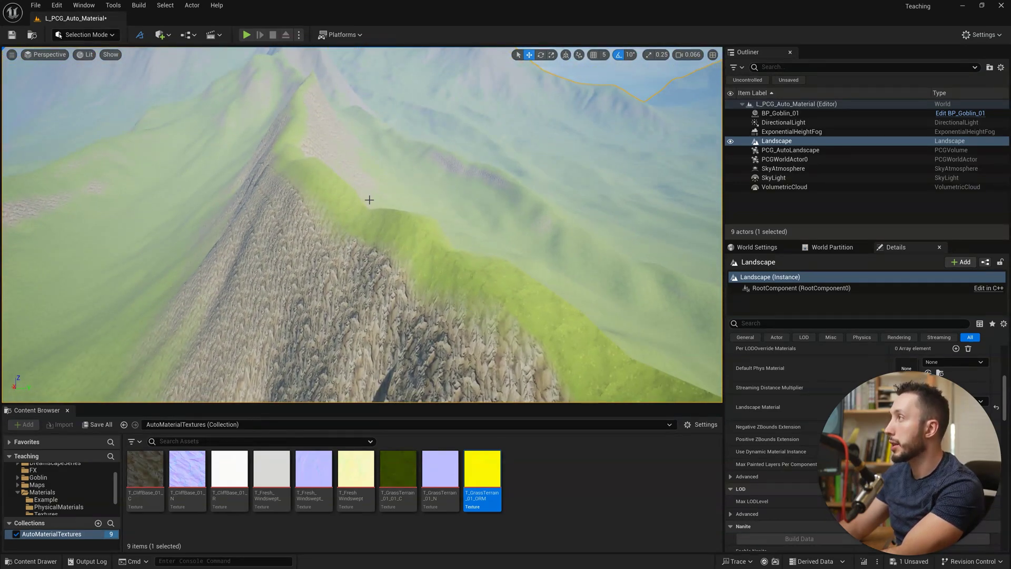
pyautogui.scroll(-5, 467, 258)
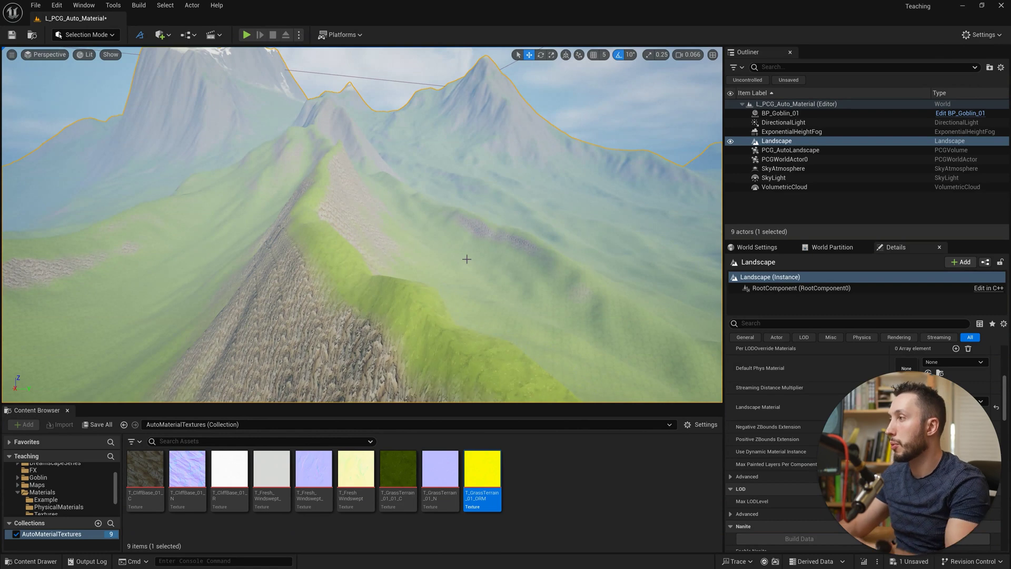
pyautogui.moveTo(466, 259)
pyautogui.mouseDown(button='right')
pyautogui.moveTo(451, 248)
pyautogui.moveTo(444, 256)
pyautogui.moveTo(455, 266)
pyautogui.mouseUp(button='right')
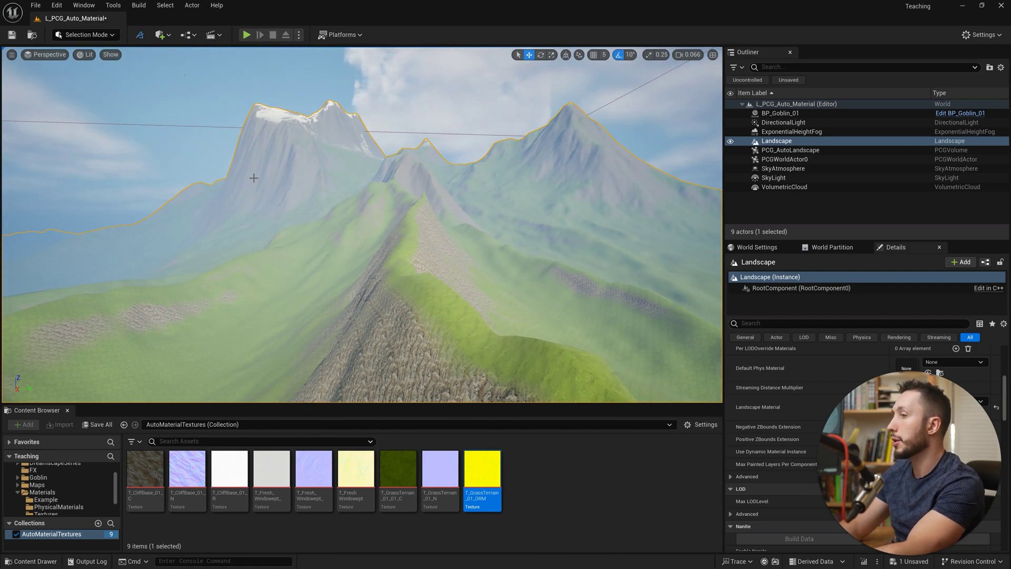
pyautogui.moveTo(270, 205)
pyautogui.mouseDown(button='right')
pyautogui.moveTo(295, 222)
pyautogui.moveTo(277, 199)
pyautogui.mouseUp(button='right')
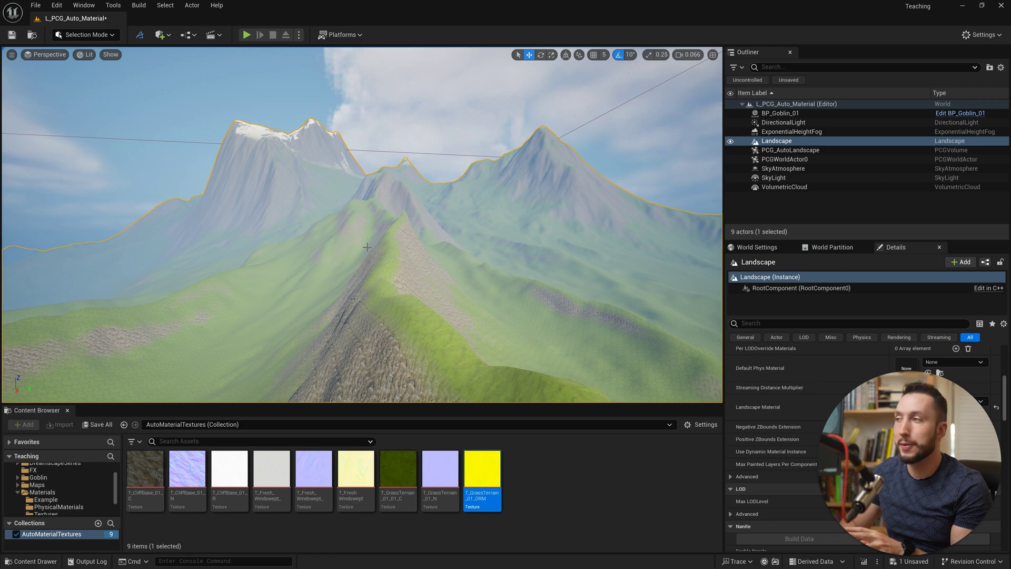
pyautogui.moveTo(512, 338)
pyautogui.mouseDown(button='right')
pyautogui.moveTo(551, 395)
pyautogui.moveTo(548, 413)
pyautogui.moveTo(543, 377)
pyautogui.moveTo(542, 388)
pyautogui.moveTo(517, 341)
pyautogui.mouseUp(button='right')
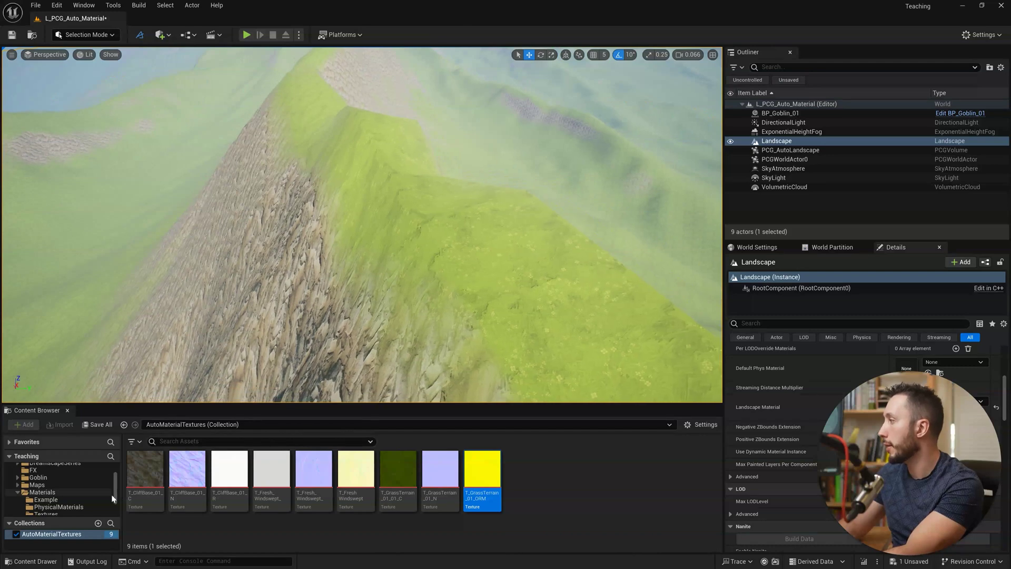
# Step: Place BP_Goblin_01 from the Goblin Blueprints folder on the grassy ridge as a scale reference and rotate it to face the camera
pyautogui.click(38, 477)
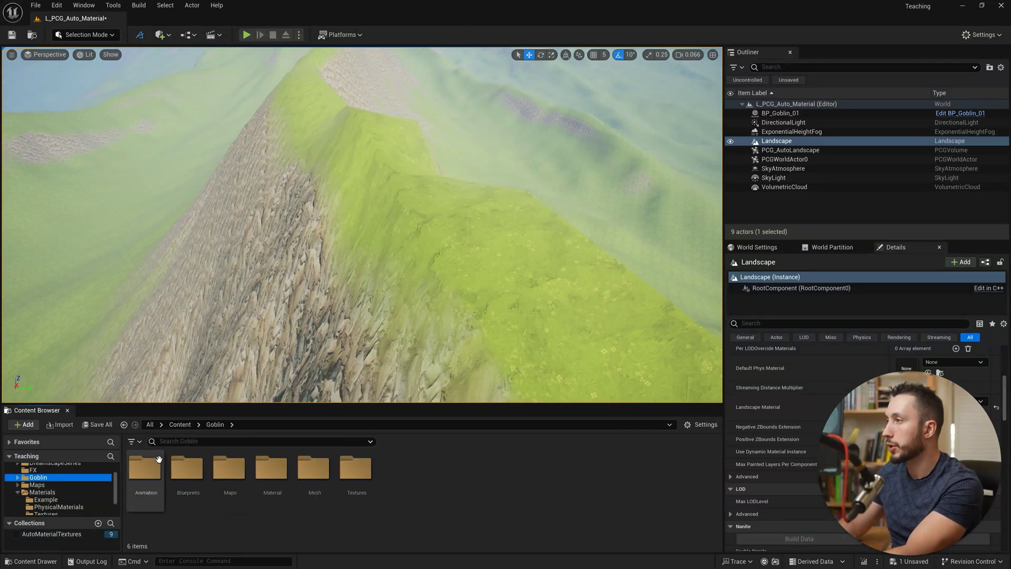
pyautogui.doubleClick(188, 469)
pyautogui.moveTo(146, 474); pyautogui.dragTo(537, 200)
pyautogui.press('e')
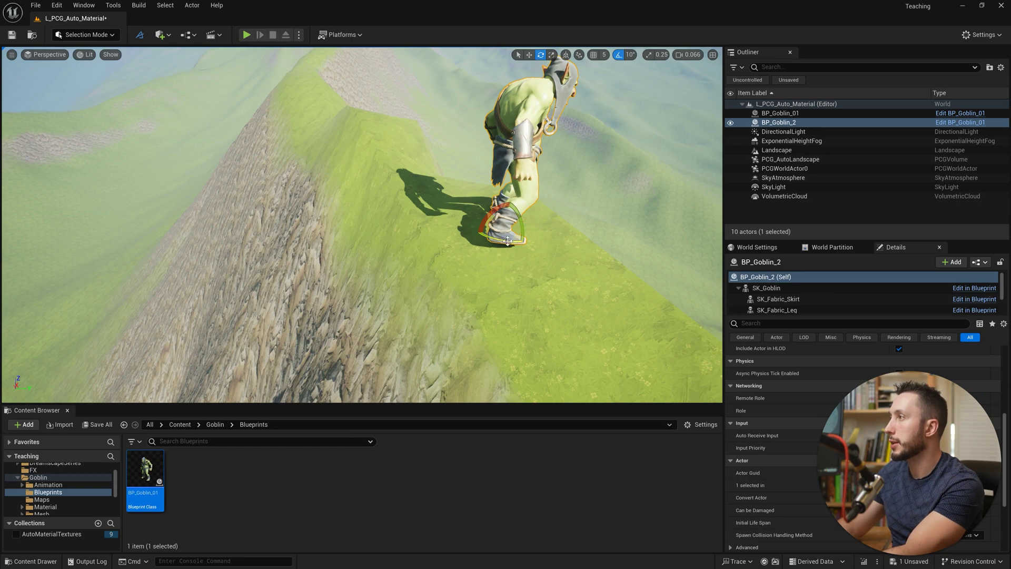
pyautogui.moveTo(508, 241); pyautogui.dragTo(532, 240)
pyautogui.press('w')
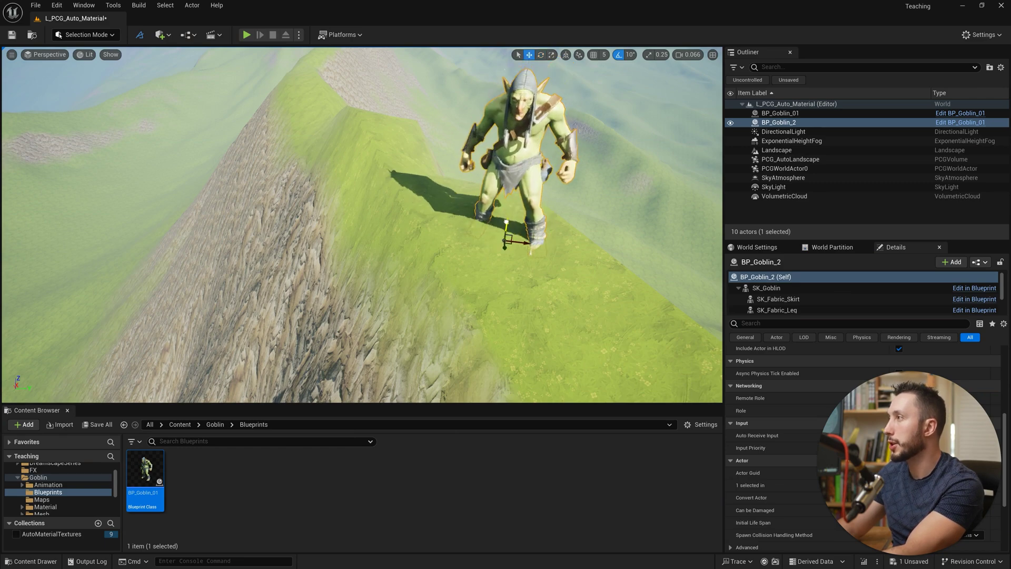
pyautogui.press('f')
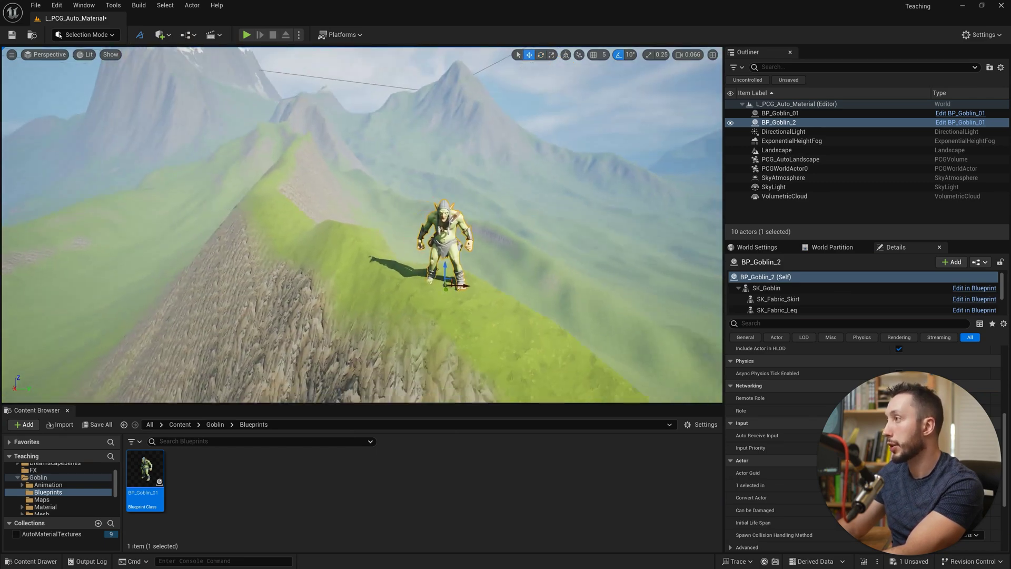
# Step: Create a material instance of M_AutoLandscape in the Materials/Example folder and name it MI_AutoLandscape
pyautogui.click(124, 424)
pyautogui.click(124, 424)
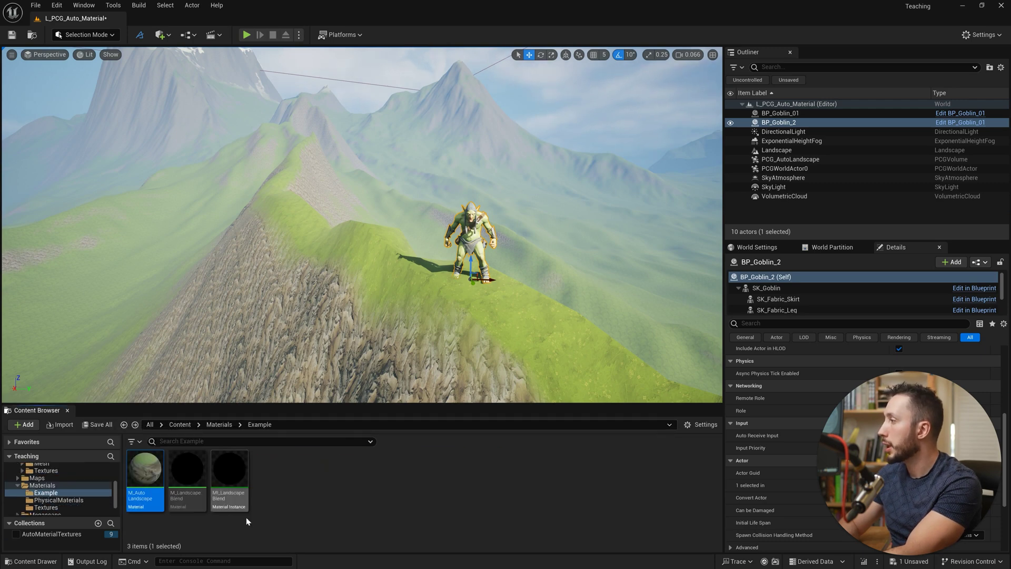
pyautogui.rightClick(155, 480)
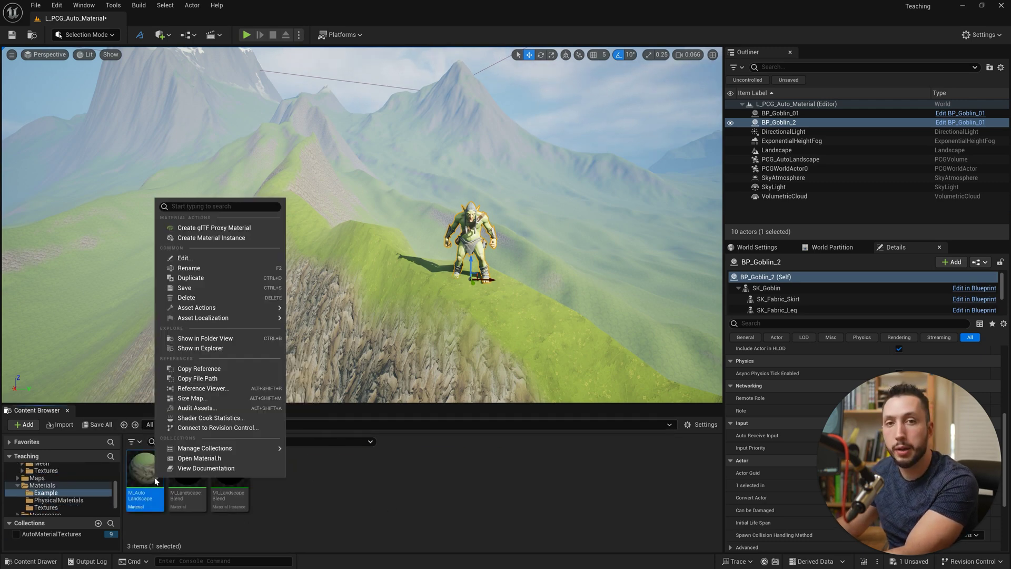
pyautogui.click(211, 237)
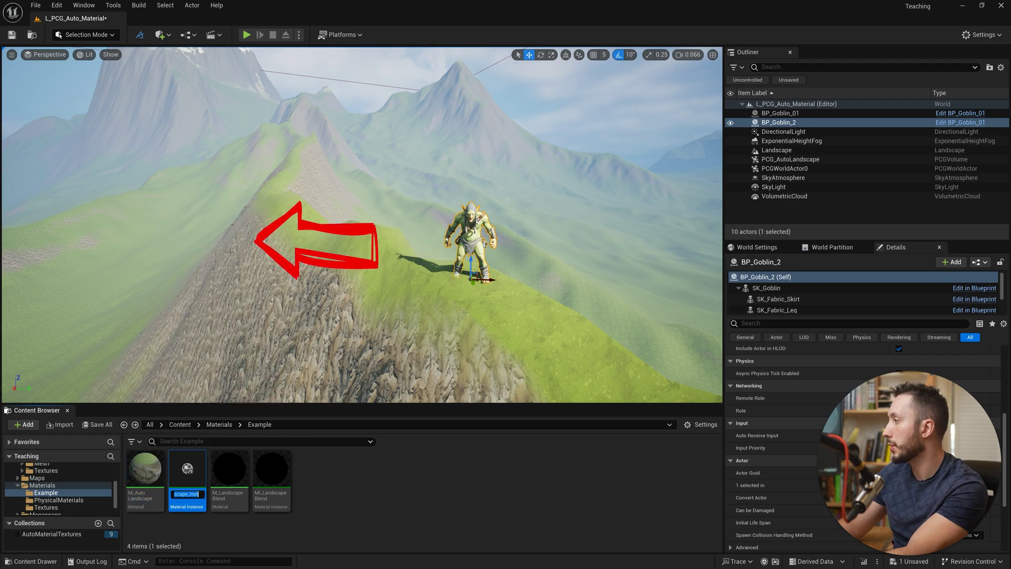
pyautogui.click(198, 495)
pyautogui.press('BackSpace')
pyautogui.press('BackSpace')
pyautogui.press('BackSpace')
pyautogui.press('BackSpace')
pyautogui.press('BackSpace')
pyautogui.press('Home')
pyautogui.press('Right')
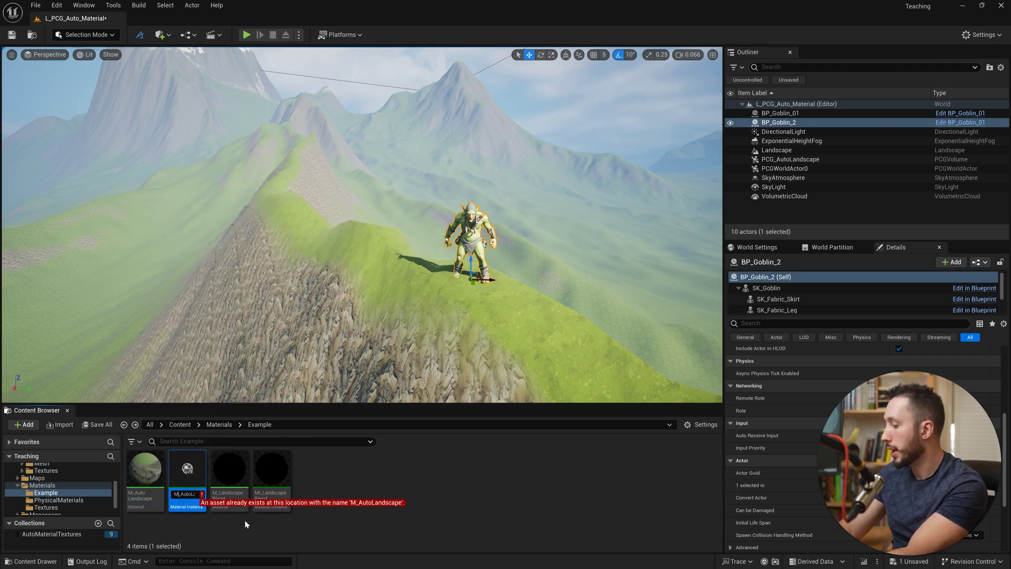
pyautogui.write('I')
pyautogui.press('Return')
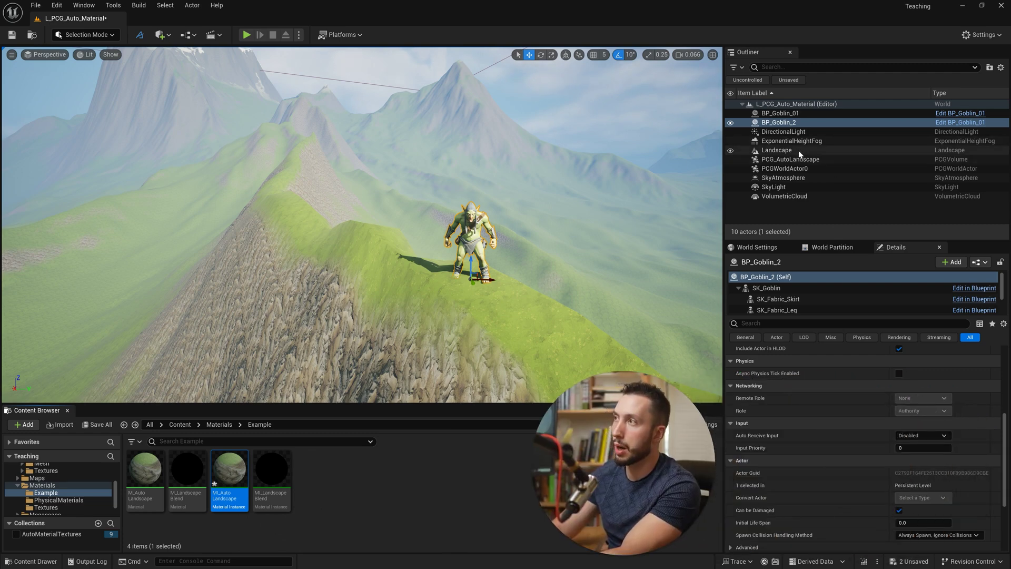
# Step: Assign MI_AutoLandscape as the Landscape actor's Landscape Material
pyautogui.click(777, 150)
pyautogui.moveTo(229, 470)
pyautogui.mouseDown()
pyautogui.moveTo(837, 371)
pyautogui.moveTo(907, 403)
pyautogui.mouseUp()
pyautogui.moveTo(912, 404); pyautogui.dragTo(912, 404)
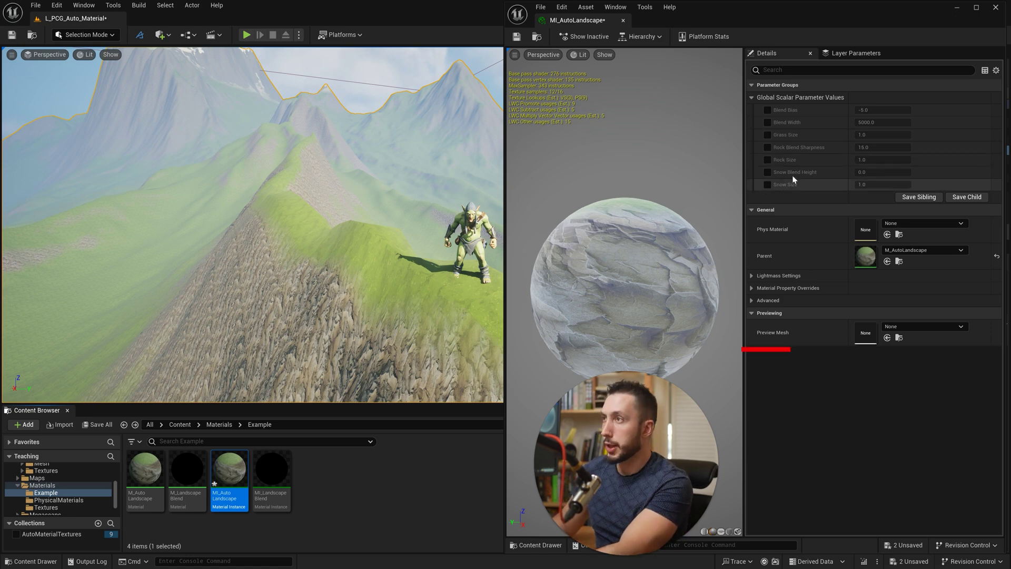
# Step: Override Rock Size to about 0.09 and Grass Size to about 0.264 in MI_AutoLandscape
pyautogui.click(767, 160)
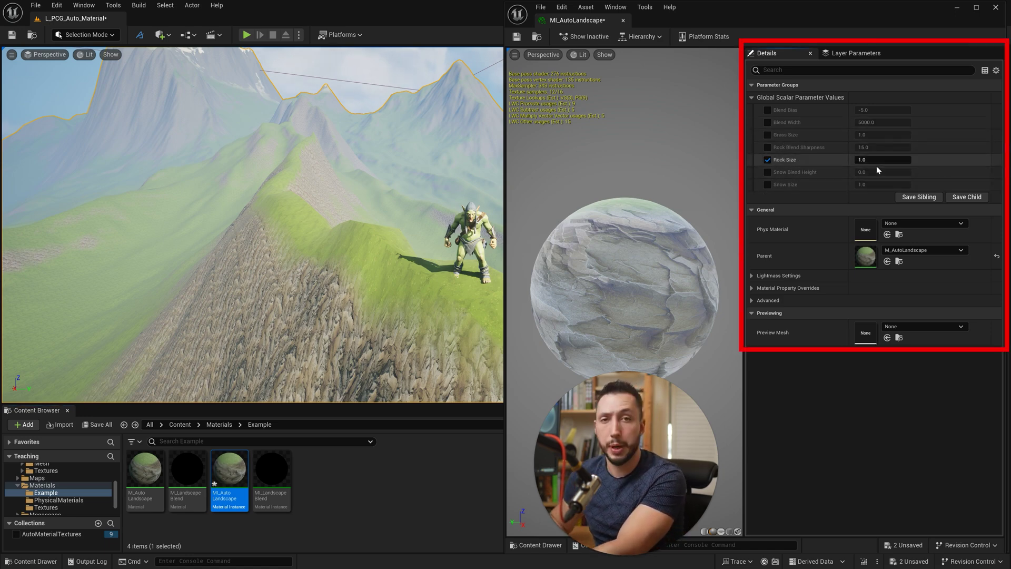
pyautogui.moveTo(876, 165); pyautogui.dragTo(827, 164)
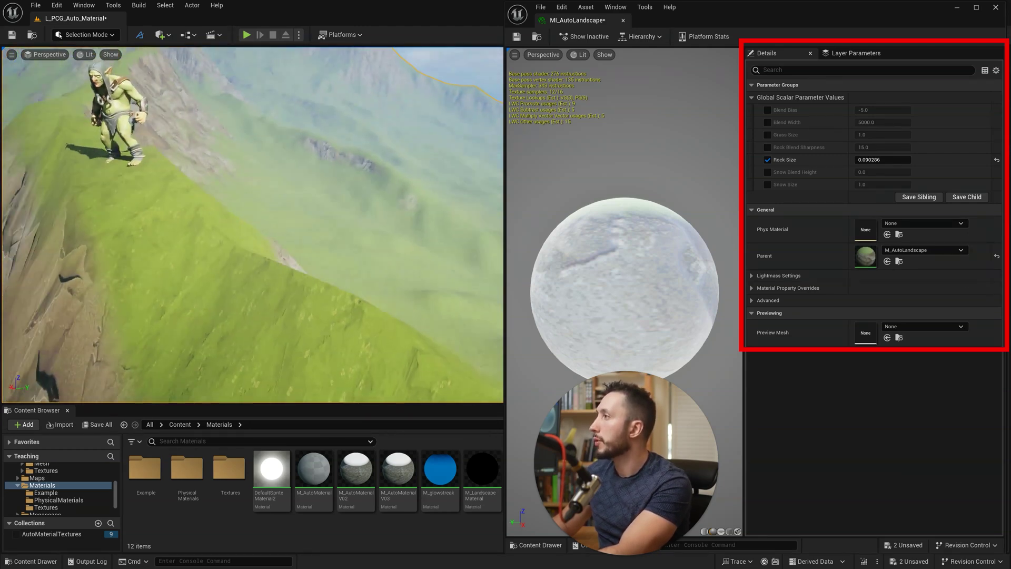
pyautogui.click(768, 184)
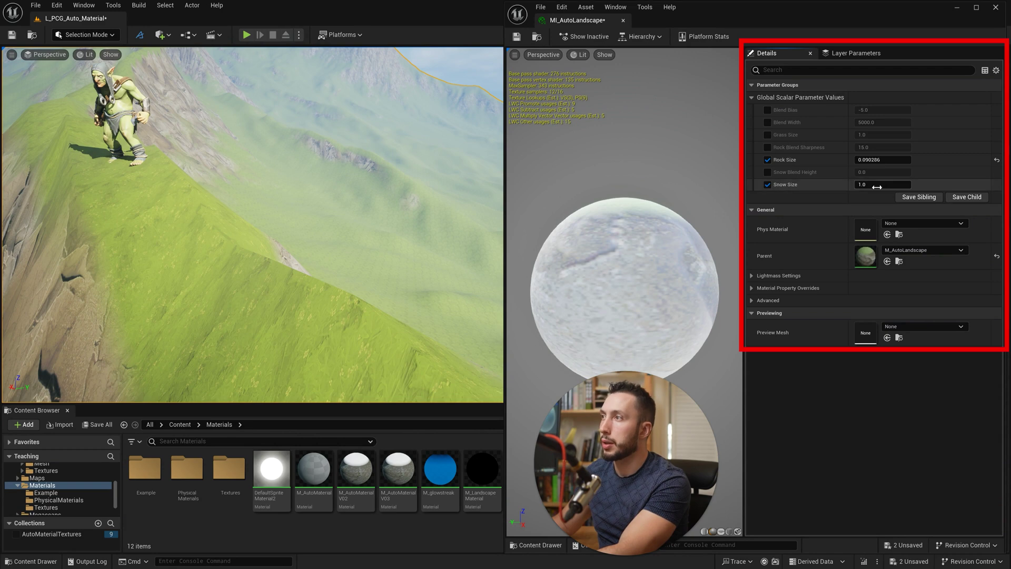
pyautogui.click(768, 184)
pyautogui.moveTo(879, 135); pyautogui.dragTo(843, 134)
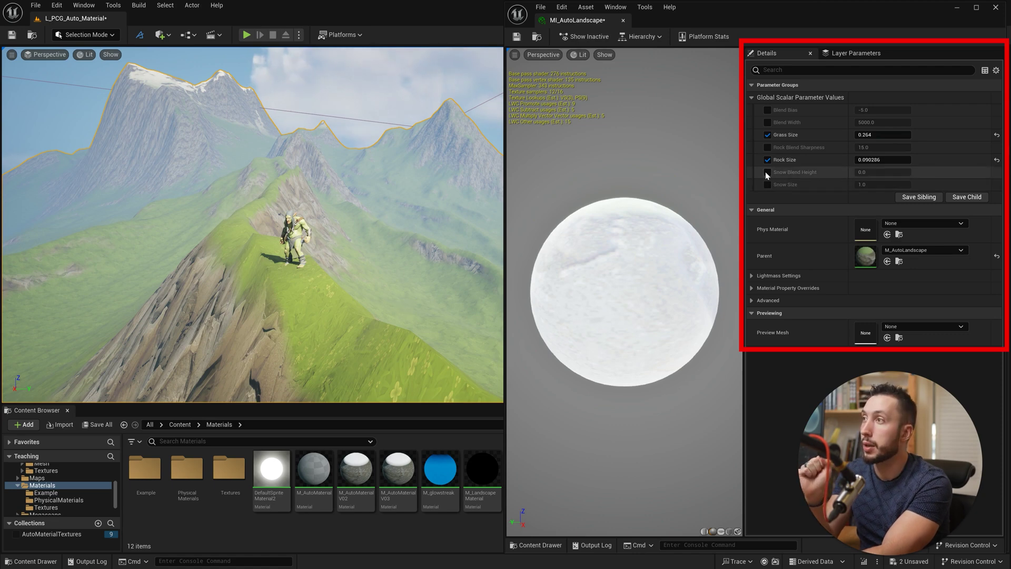
# Step: Override Blend Bias to about -3.7 in MI_AutoLandscape and check the grass and rock coverage around the ridge
pyautogui.click(768, 110)
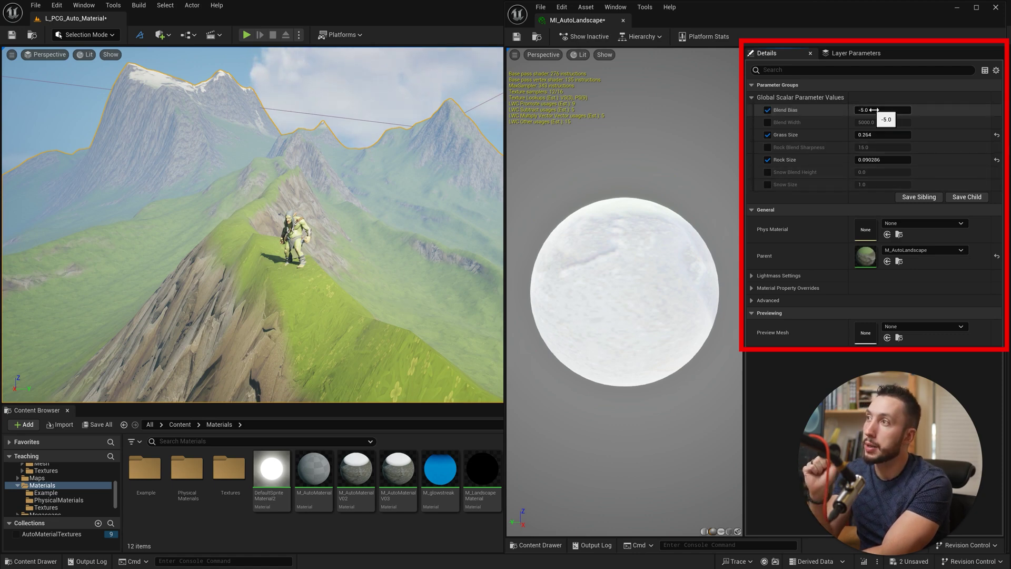
pyautogui.moveTo(883, 110); pyautogui.dragTo(928, 110)
pyautogui.moveTo(263, 235); pyautogui.dragTo(278, 215, button='right')
pyautogui.press('a')
pyautogui.press('d')
pyautogui.press('w')
pyautogui.press('a')
pyautogui.press('d')
# Step: Override Snow Blend Height to about -3582 and Rock Blend Sharpness to about 14.13 in MI_AutoLandscape
pyautogui.click(768, 172)
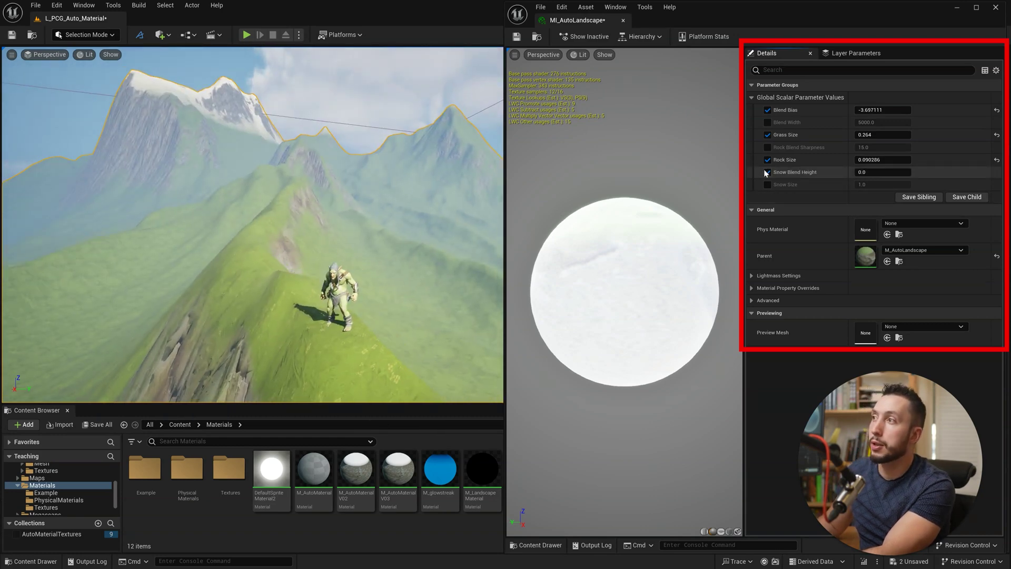
pyautogui.moveTo(883, 173); pyautogui.dragTo(766, 163)
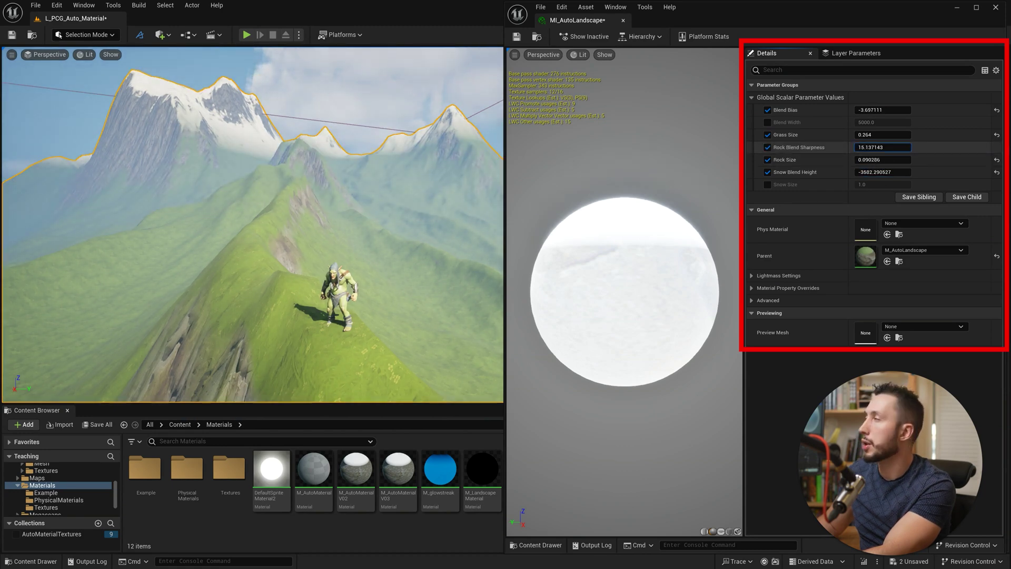
pyautogui.moveTo(876, 144)
pyautogui.mouseDown()
pyautogui.moveTo(896, 144)
pyautogui.moveTo(869, 147)
pyautogui.mouseUp()
pyautogui.hotkey('ctrl', 'z')
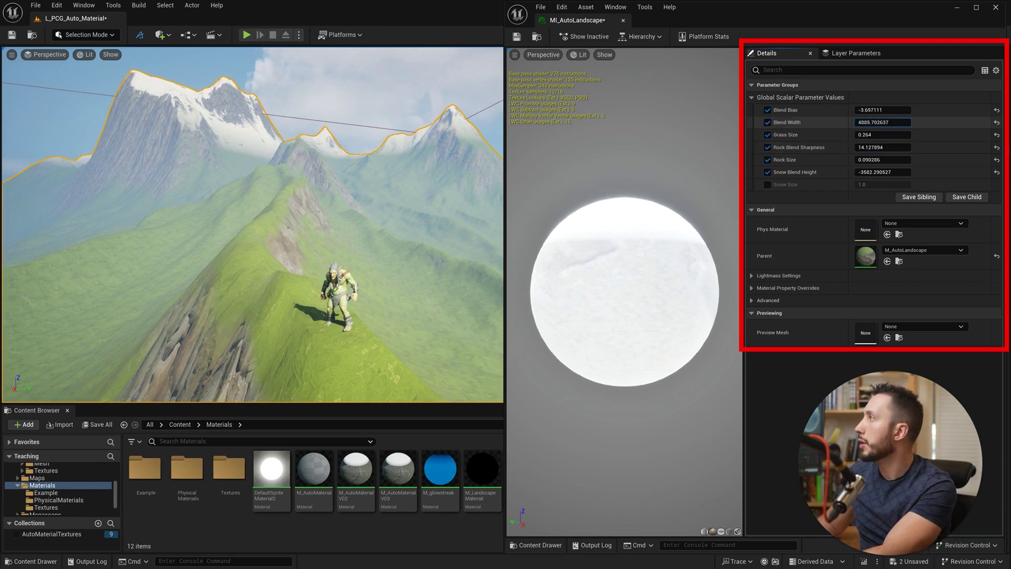
# Step: Set Blend Width to about 4356 and Grass Size to about 0.122 in MI_AutoLandscape, and check the landscape
pyautogui.moveTo(874, 123); pyautogui.dragTo(844, 135)
pyautogui.moveTo(274, 231); pyautogui.dragTo(314, 223, button='right')
pyautogui.moveTo(397, 240)
pyautogui.mouseDown(button='right')
pyautogui.moveTo(326, 241)
pyautogui.moveTo(397, 239)
pyautogui.mouseUp(button='right')
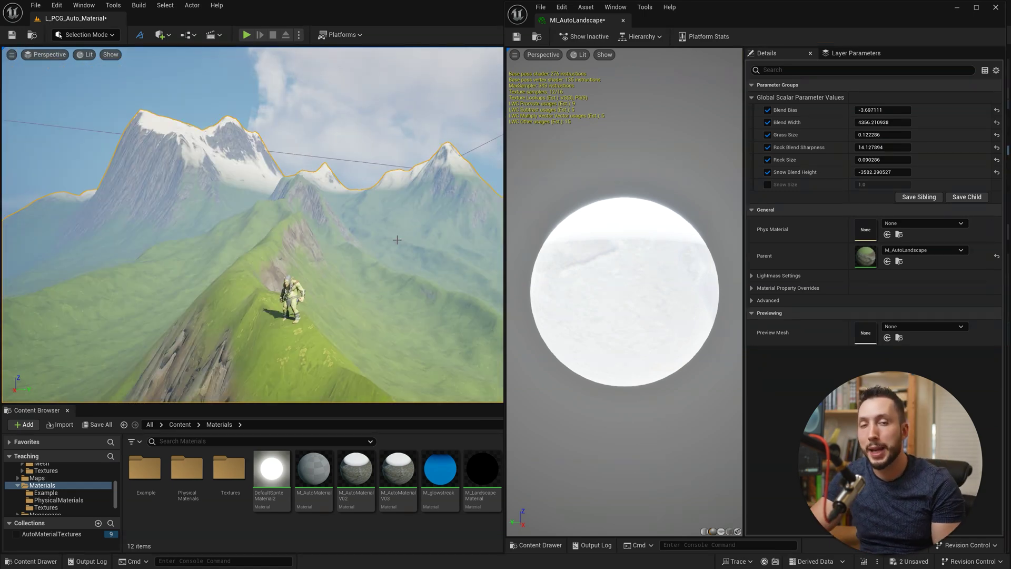